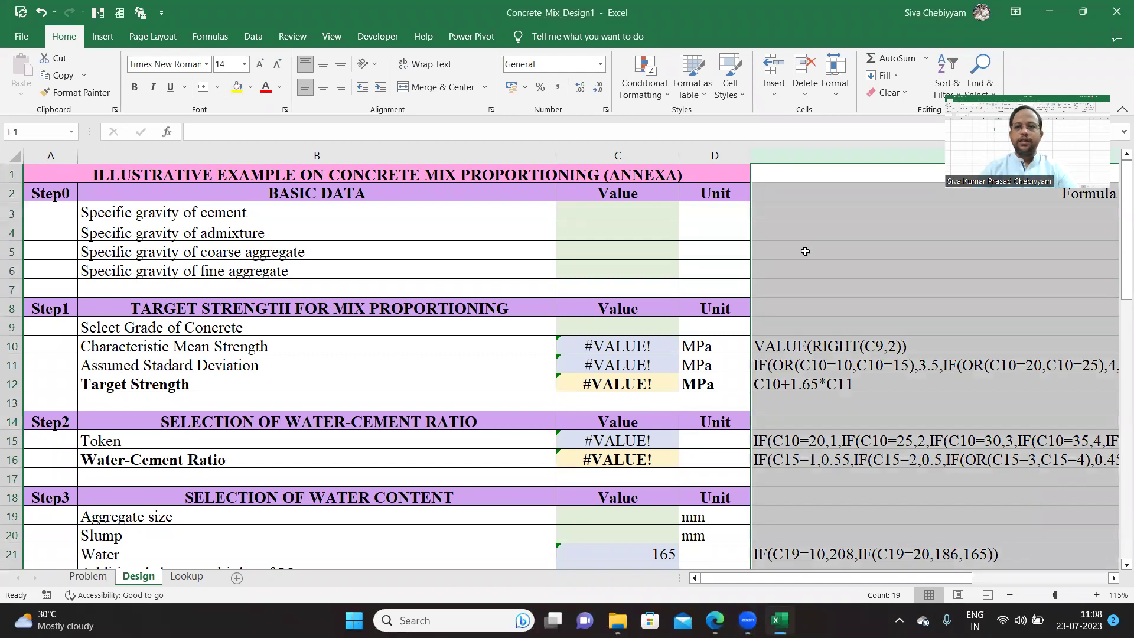
- Switch to the IS 10262 PDF in Edge and examine Annex A's stipulations for proportioning and test data for materials
{"action": "left_click", "coordinate": [606, 213]}
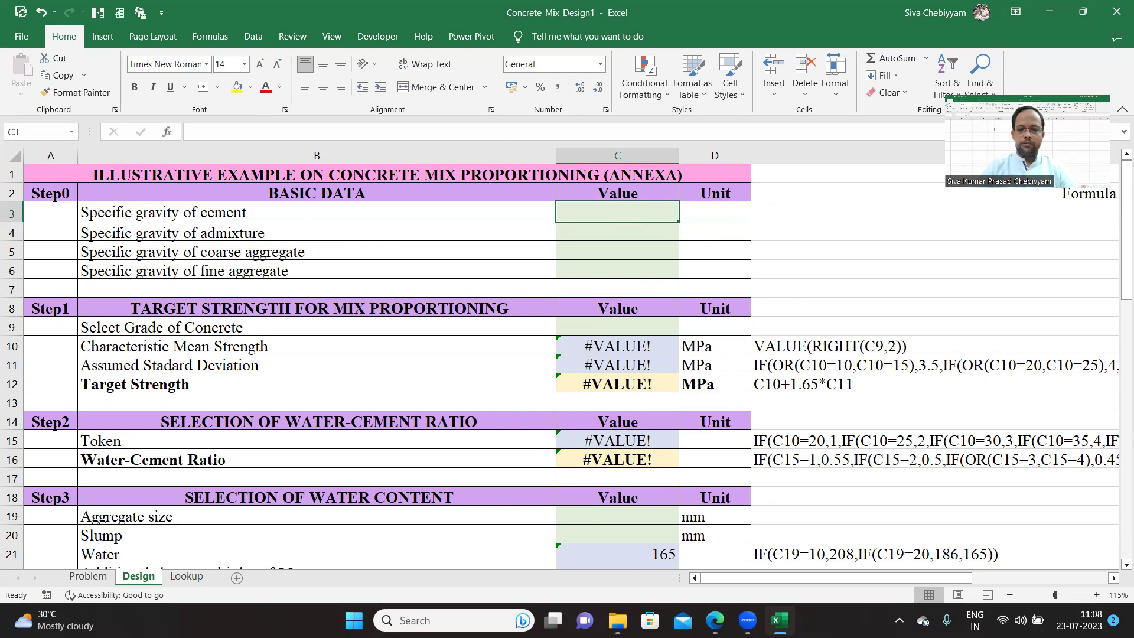
{"action": "left_click", "coordinate": [715, 620]}
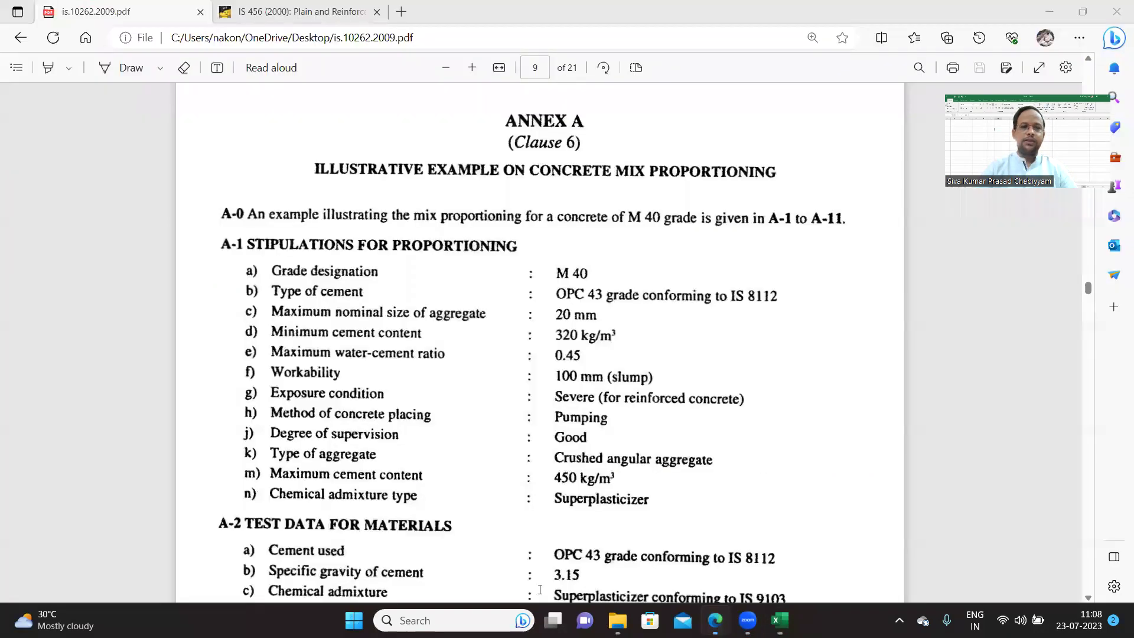
{"action": "left_click_drag", "start_coordinate": [503, 120], "coordinate": [585, 121]}
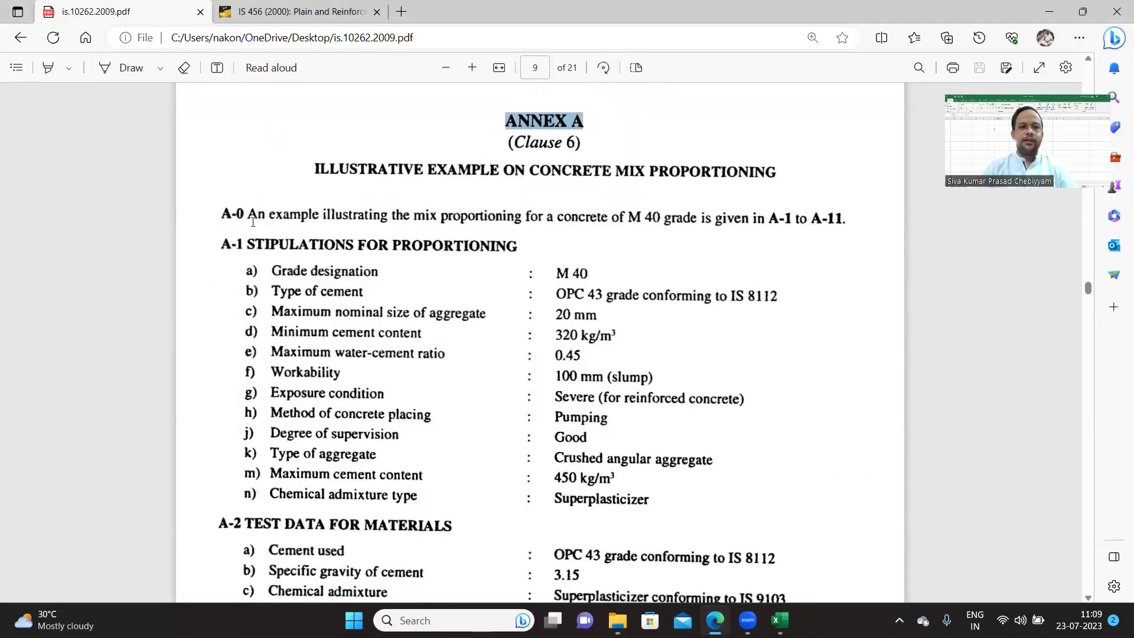
{"action": "left_click_drag", "start_coordinate": [623, 215], "coordinate": [699, 217]}
{"action": "scroll", "coordinate": [545, 333], "scroll_direction": "down", "scroll_amount": 1}
{"action": "scroll", "coordinate": [544, 334], "scroll_direction": "down", "scroll_amount": 3}
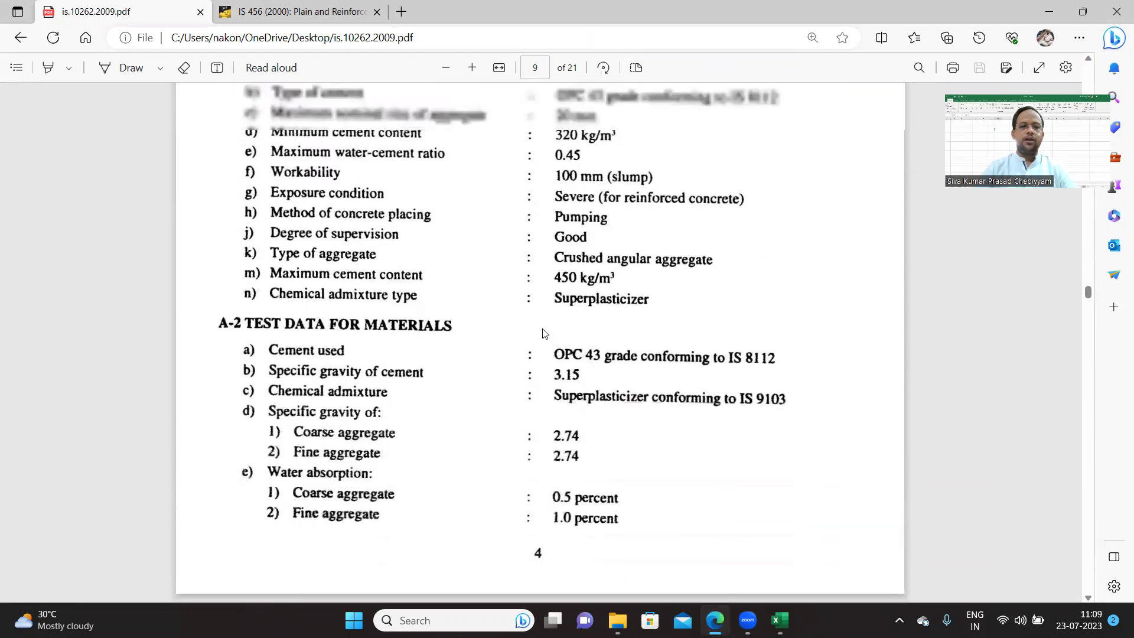
{"action": "scroll", "coordinate": [544, 334], "scroll_direction": "up", "scroll_amount": 4}
{"action": "left_click_drag", "start_coordinate": [244, 241], "coordinate": [526, 250]}
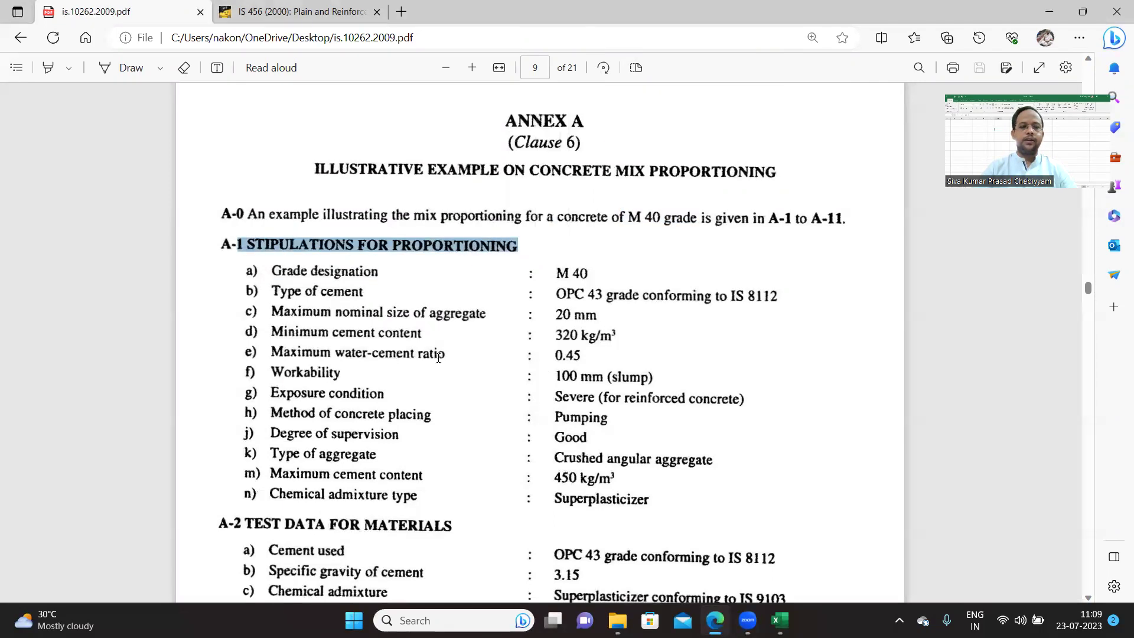
{"action": "scroll", "coordinate": [438, 355], "scroll_direction": "down", "scroll_amount": 3}
{"action": "left_click_drag", "start_coordinate": [286, 274], "coordinate": [462, 273]}
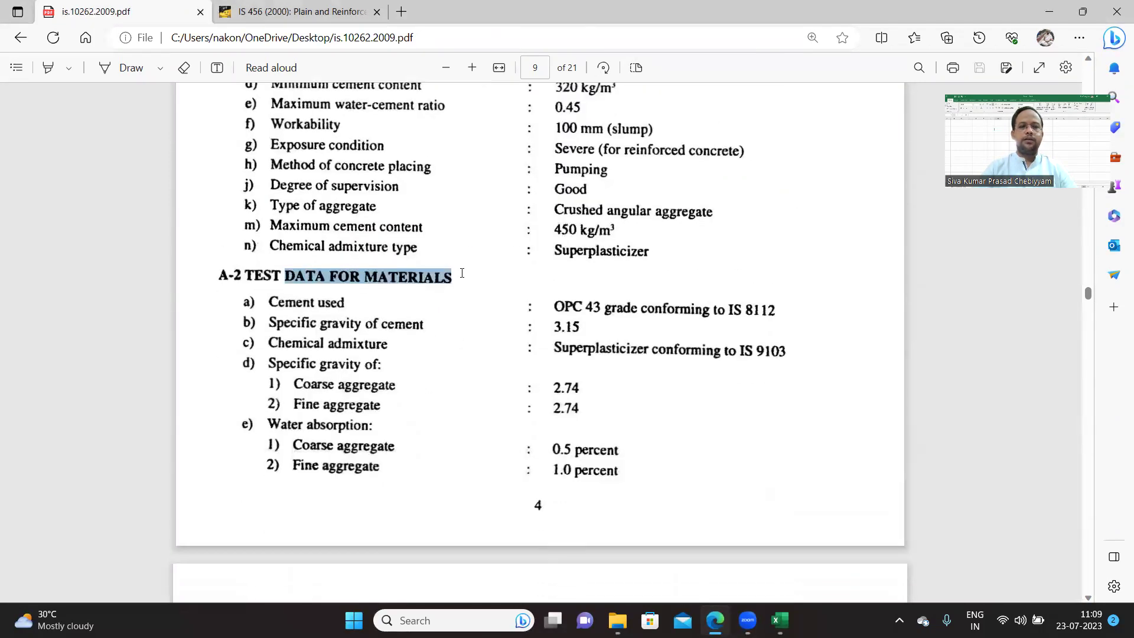
{"action": "scroll", "coordinate": [476, 417], "scroll_direction": "down", "scroll_amount": 3}
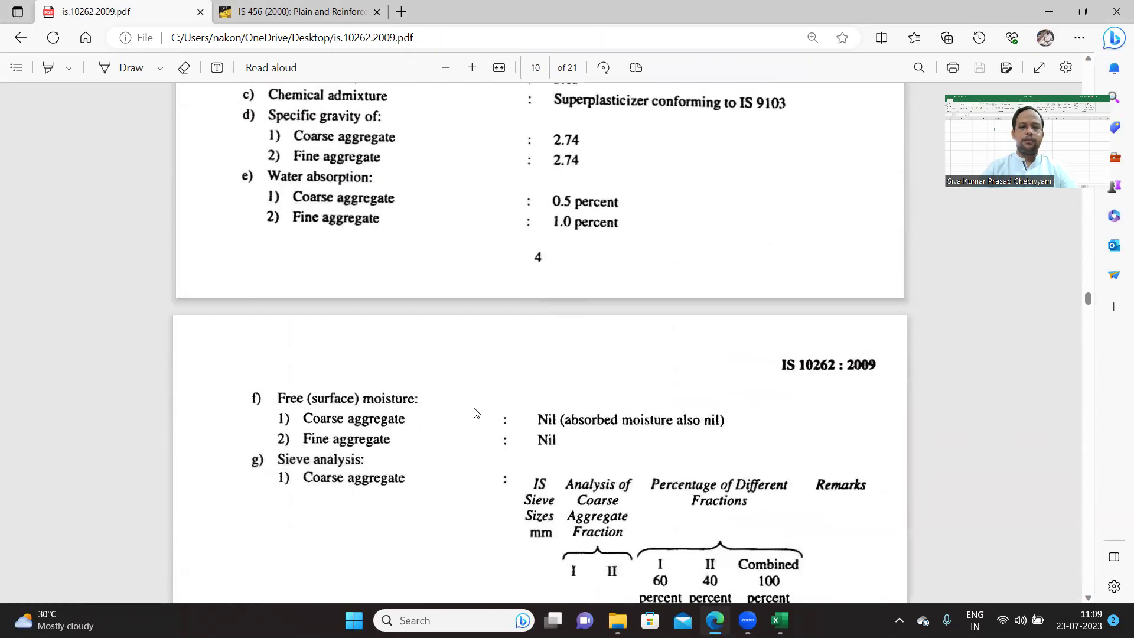
{"action": "scroll", "coordinate": [476, 412], "scroll_direction": "down", "scroll_amount": 6}
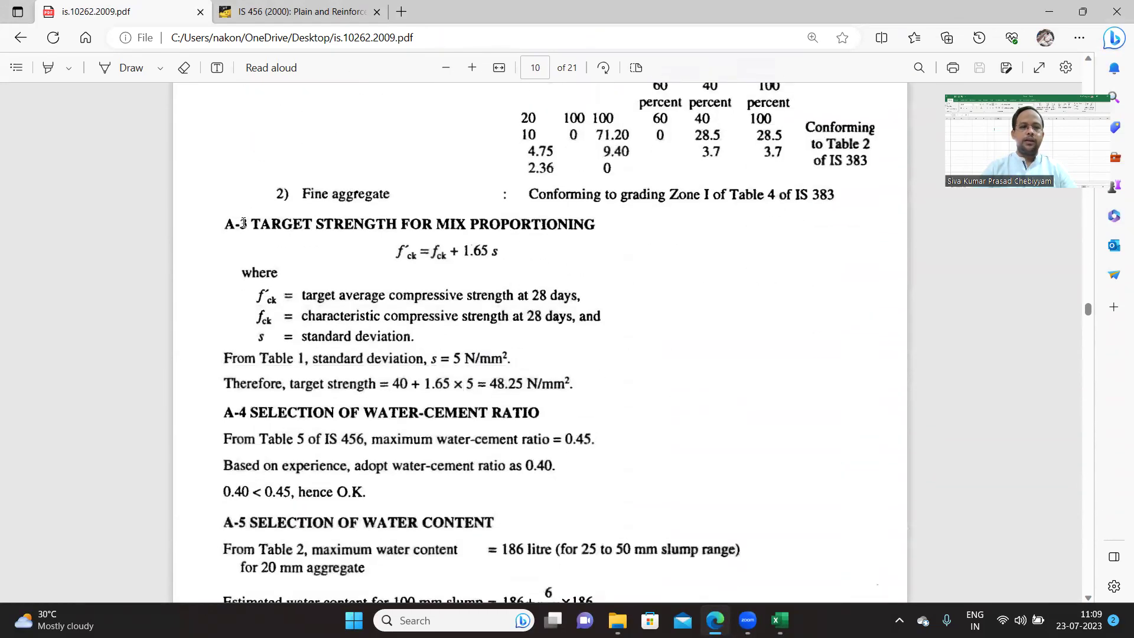
- Examine the Annex A worked calculations from A-3 target strength through A-9 mix proportions for trial number 1
{"action": "left_click_drag", "start_coordinate": [250, 223], "coordinate": [541, 236]}
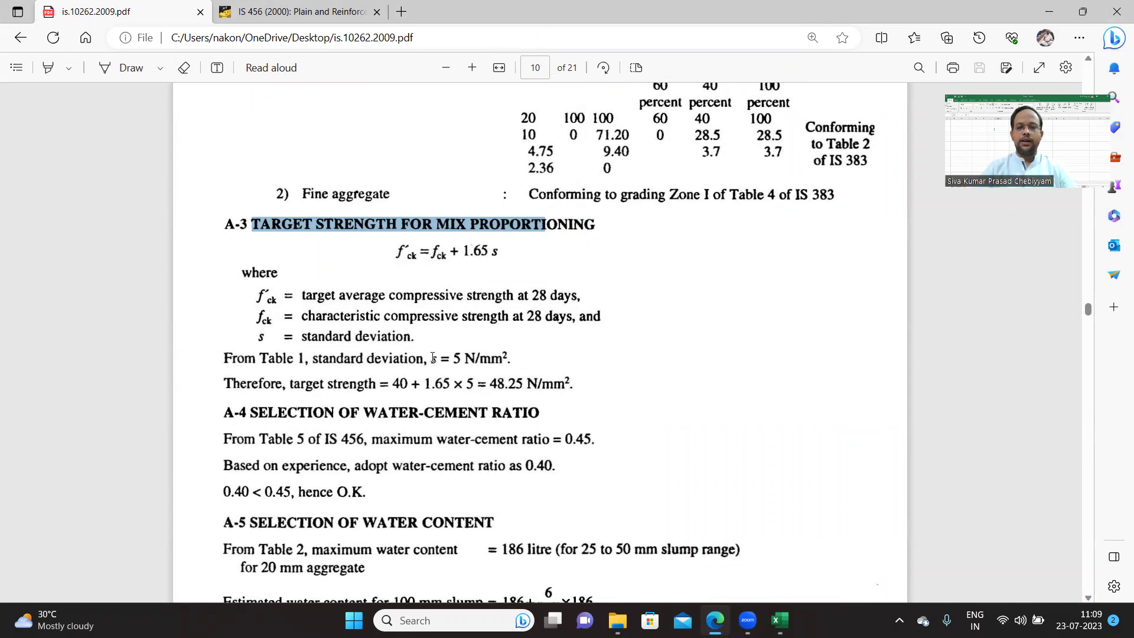
{"action": "scroll", "coordinate": [433, 357], "scroll_direction": "down", "scroll_amount": 3}
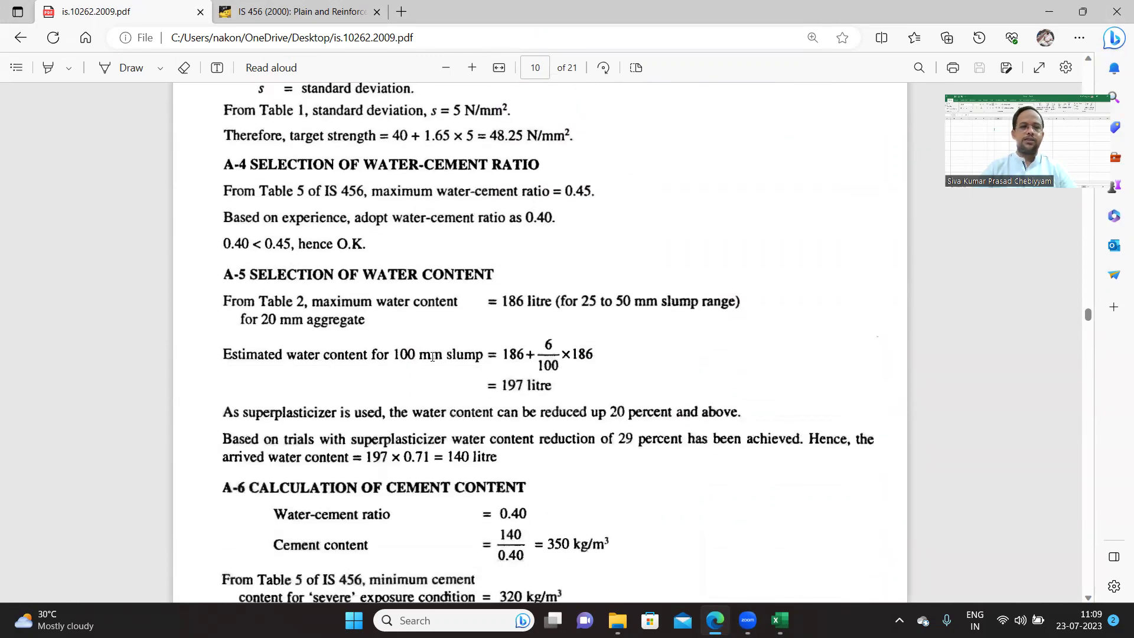
{"action": "scroll", "coordinate": [433, 357], "scroll_direction": "down", "scroll_amount": 2}
{"action": "scroll", "coordinate": [433, 356], "scroll_direction": "down", "scroll_amount": 2}
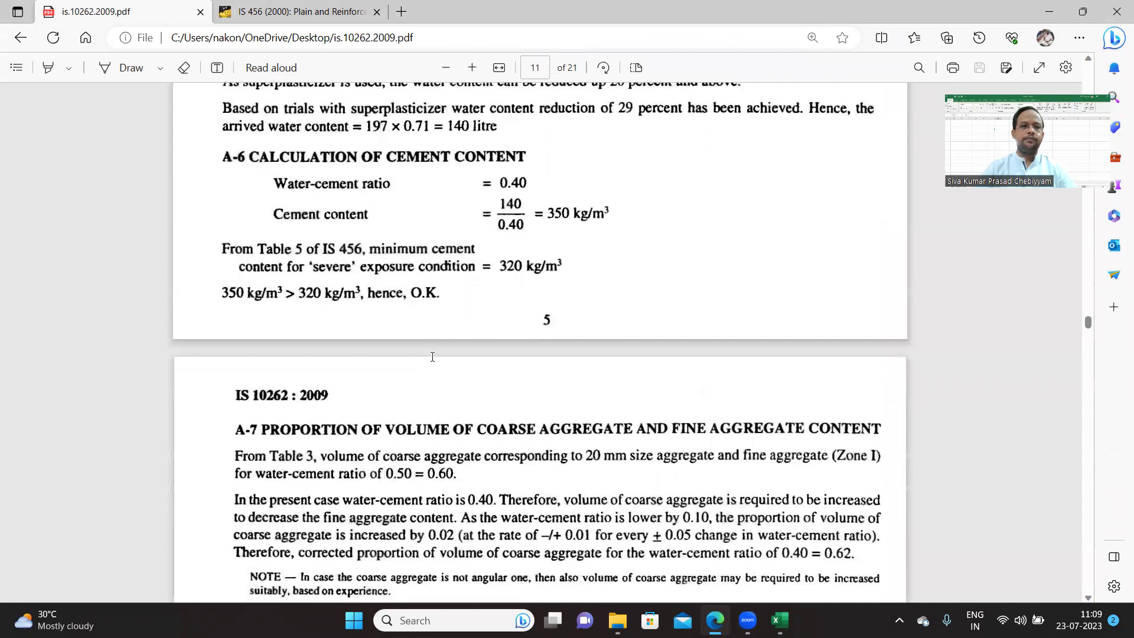
{"action": "scroll", "coordinate": [432, 357], "scroll_direction": "down", "scroll_amount": 3}
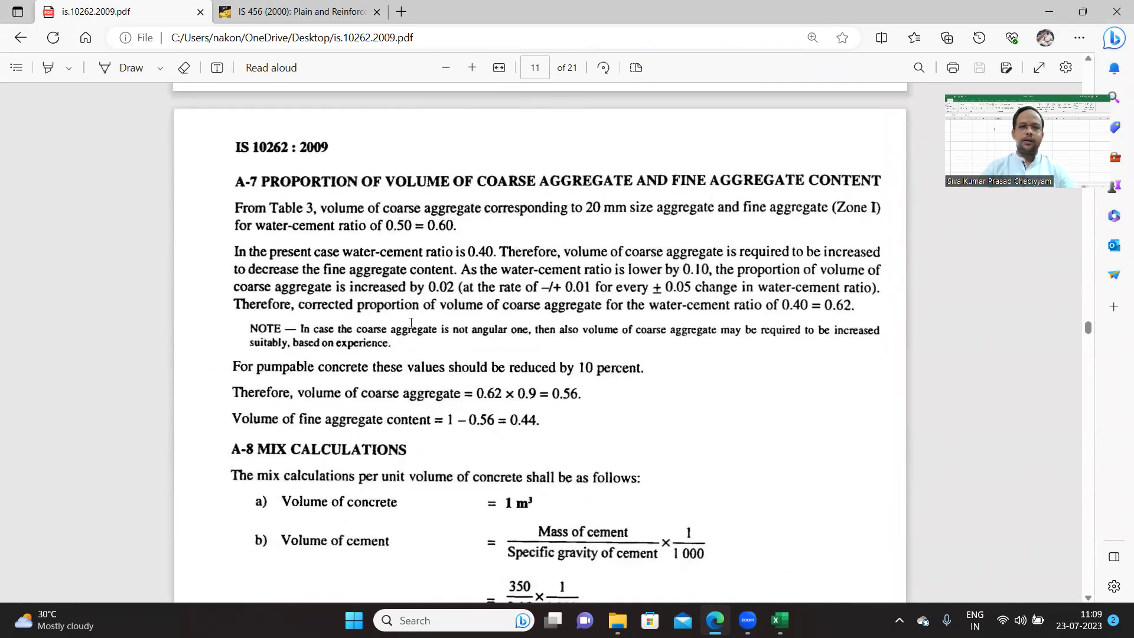
{"action": "scroll", "coordinate": [411, 322], "scroll_direction": "down", "scroll_amount": 2}
{"action": "scroll", "coordinate": [404, 196], "scroll_direction": "up", "scroll_amount": 1}
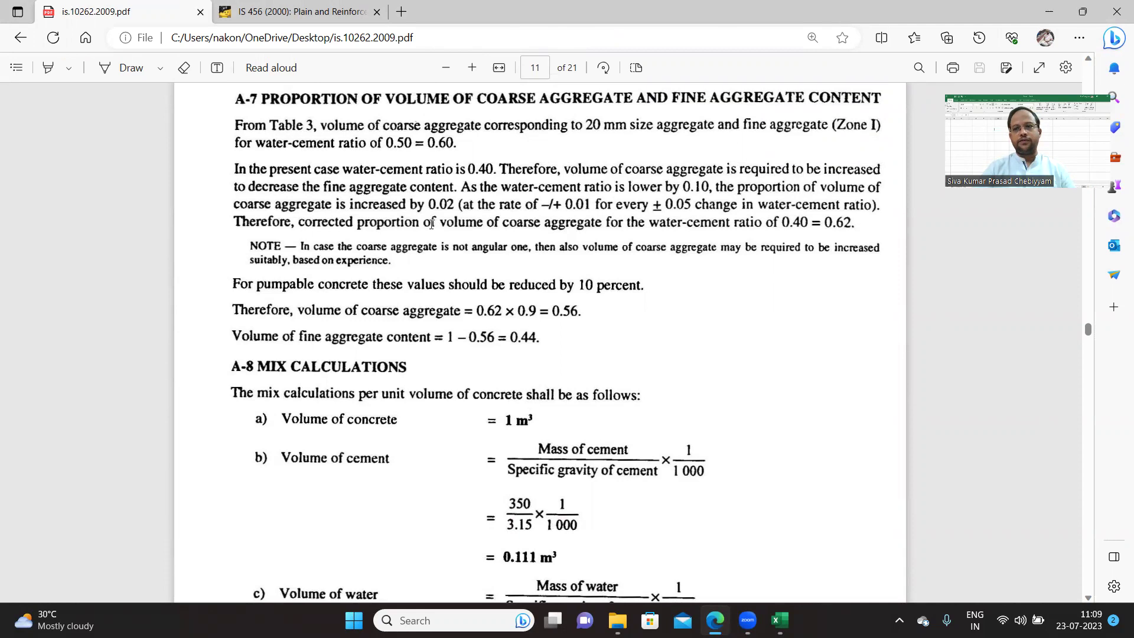
{"action": "scroll", "coordinate": [420, 249], "scroll_direction": "down", "scroll_amount": 3}
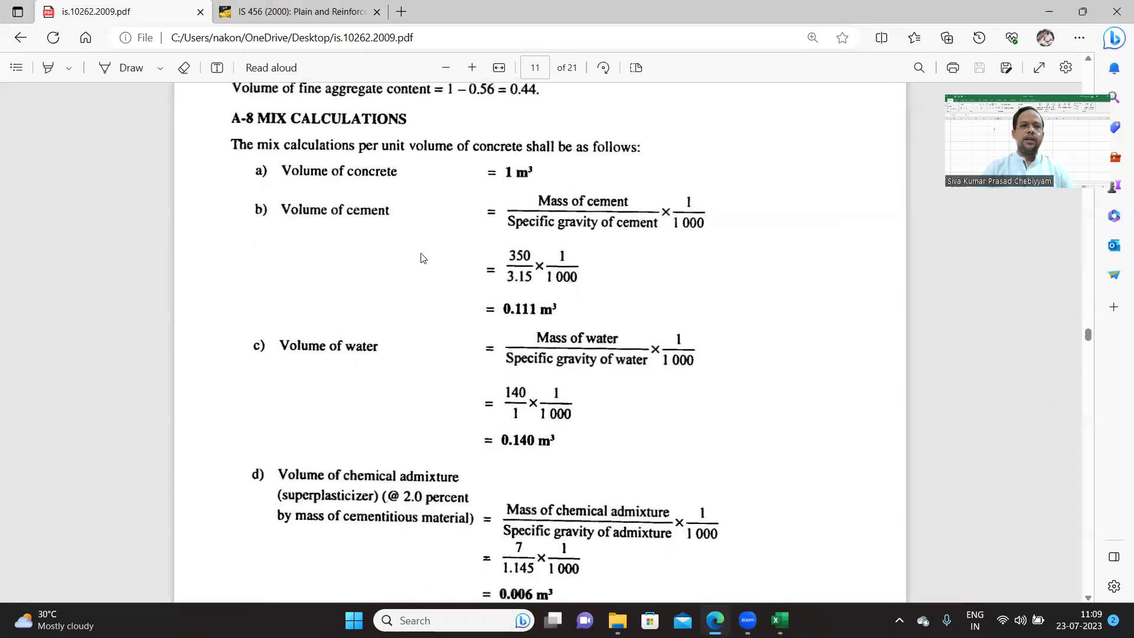
{"action": "scroll", "coordinate": [528, 324], "scroll_direction": "down", "scroll_amount": 7}
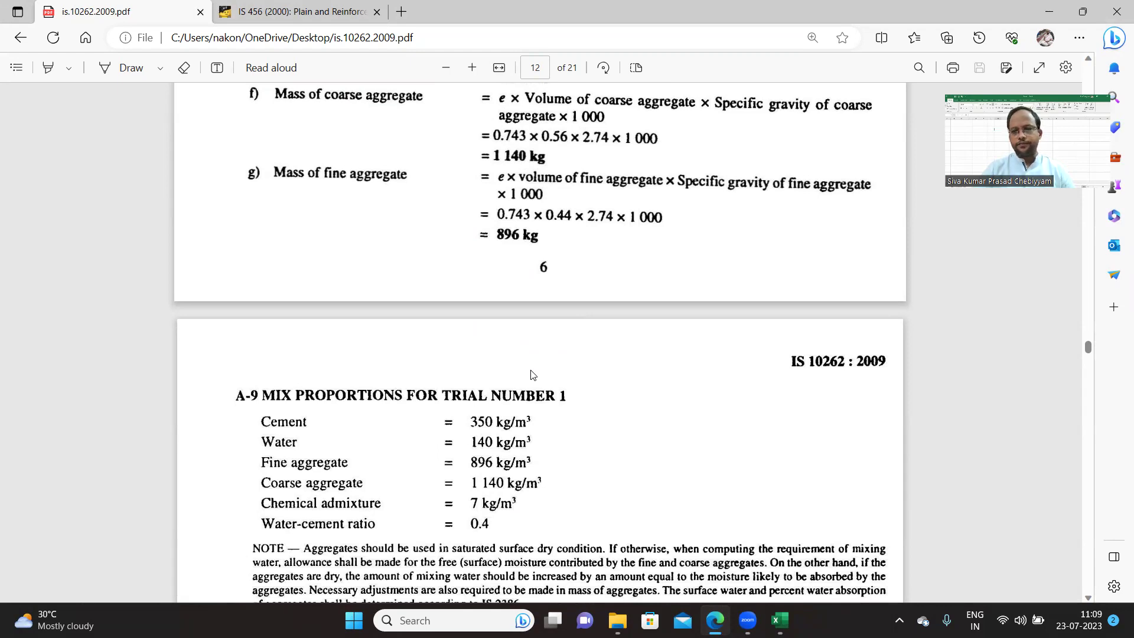
{"action": "scroll", "coordinate": [531, 375], "scroll_direction": "up", "scroll_amount": 15}
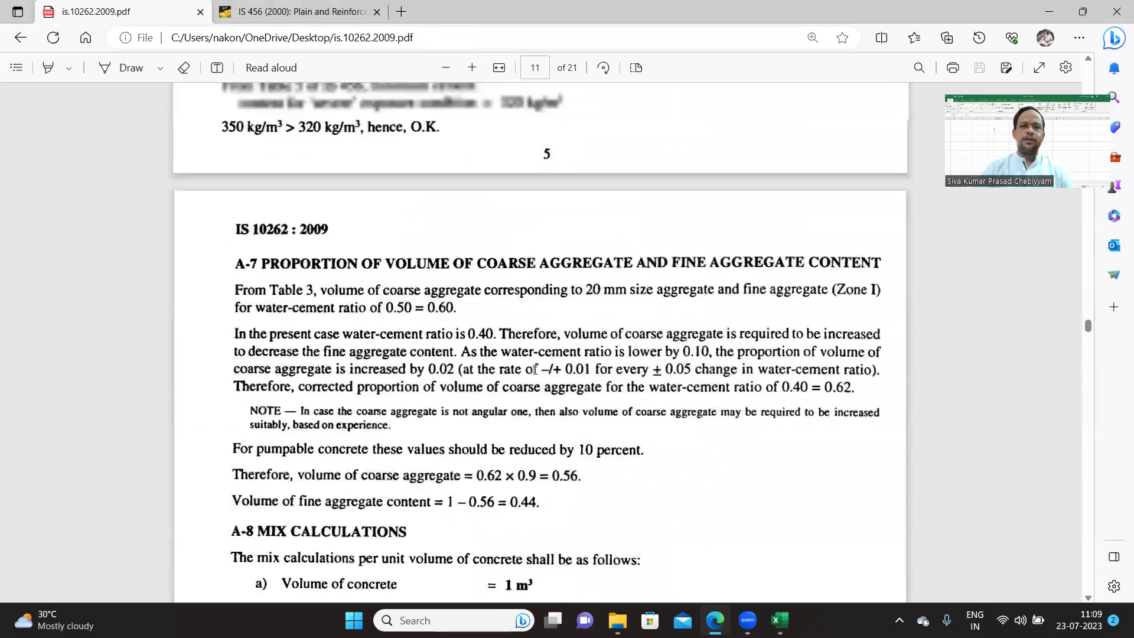
{"action": "scroll", "coordinate": [535, 370], "scroll_direction": "up", "scroll_amount": 15}
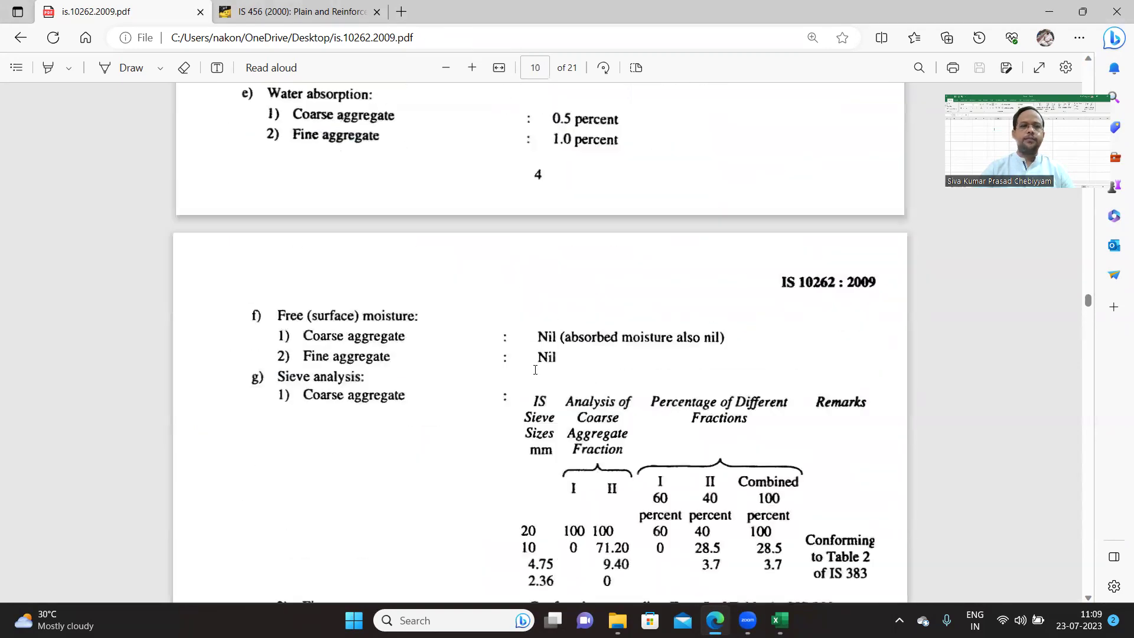
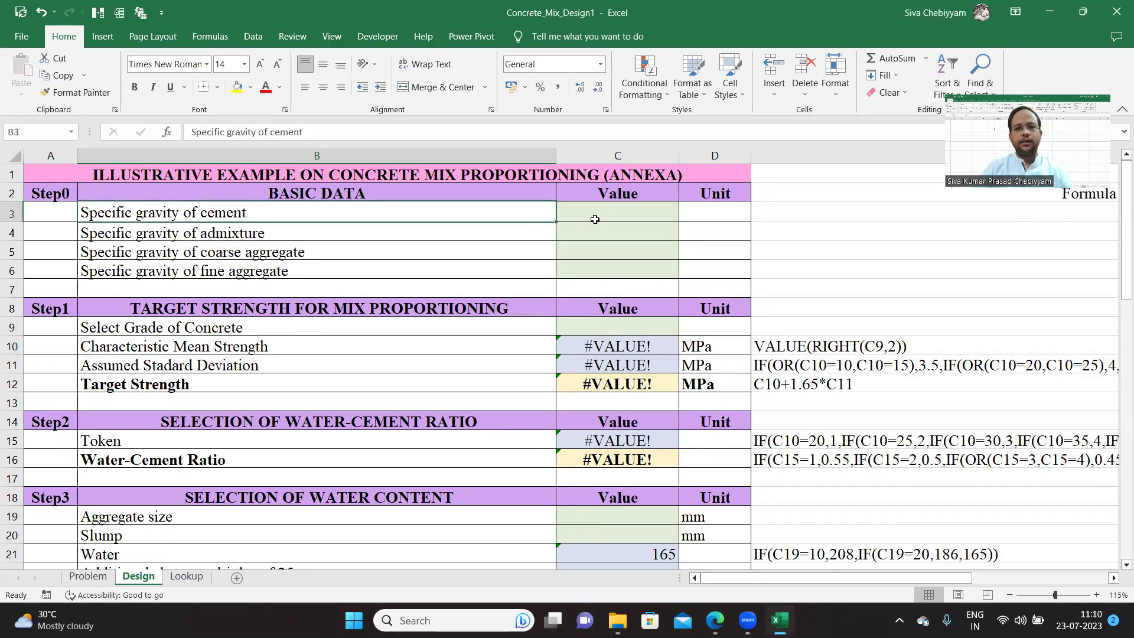
- In the Excel Design sheet's basic data, enter 3.15 as the specific gravity of cement and 1.145 for admixture
{"action": "left_click", "coordinate": [596, 213]}
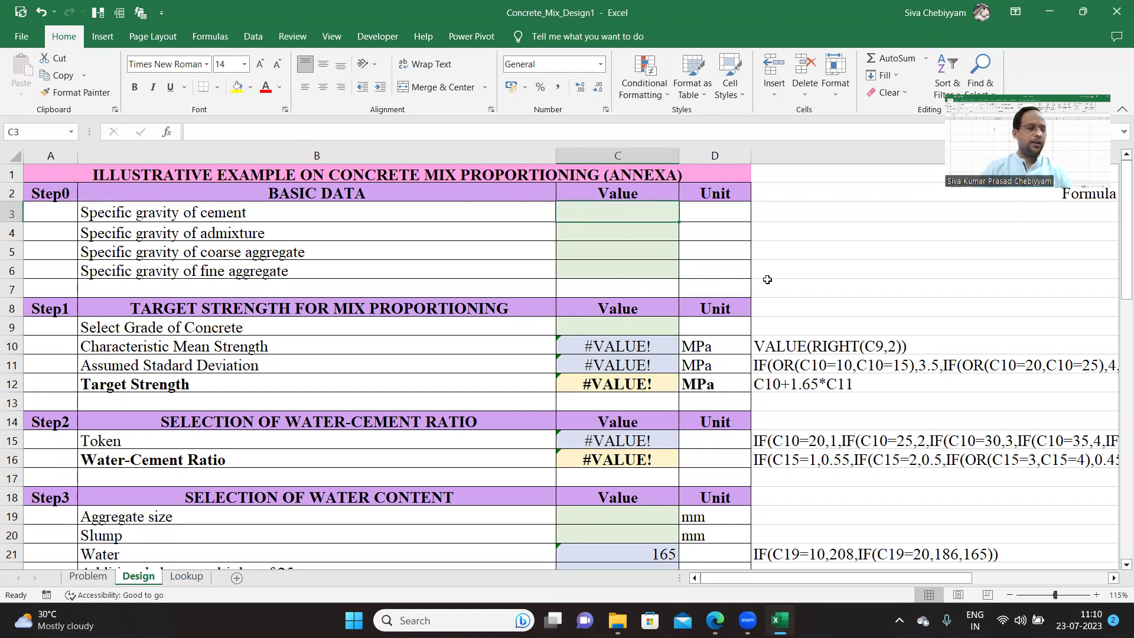
{"action": "type", "text": "3.15"}
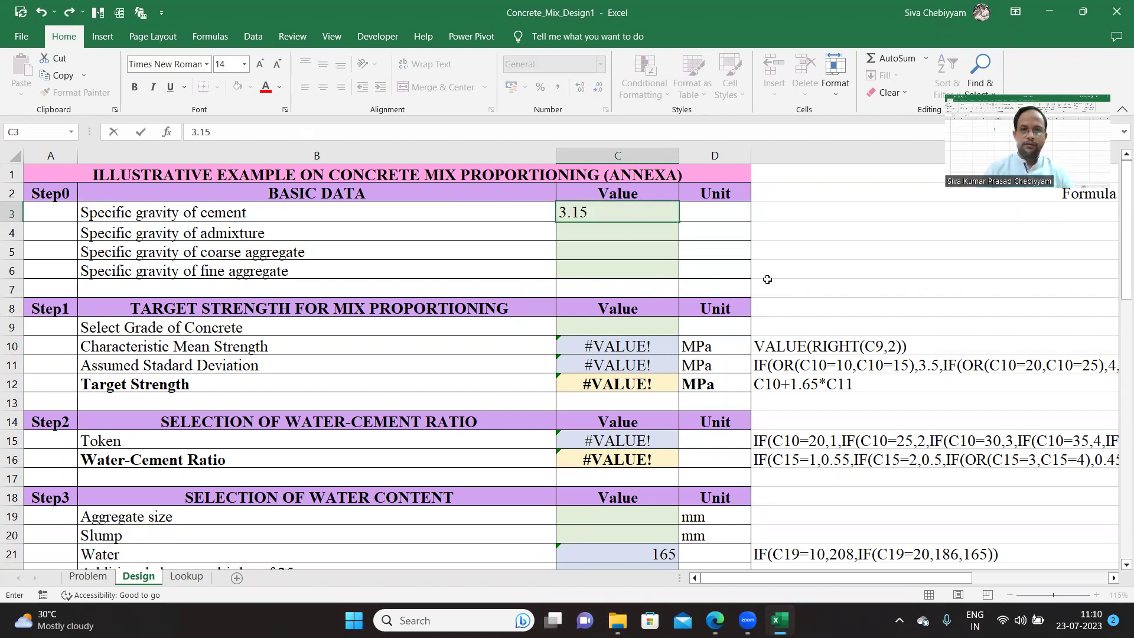
{"action": "key", "text": "Return"}
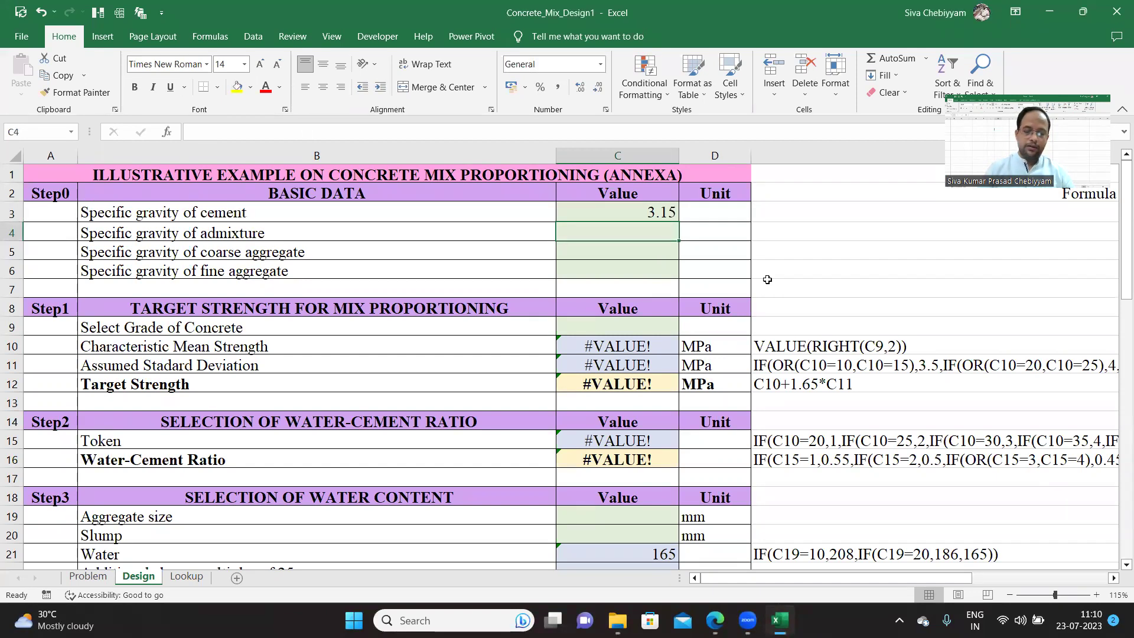
{"action": "type", "text": "1."}
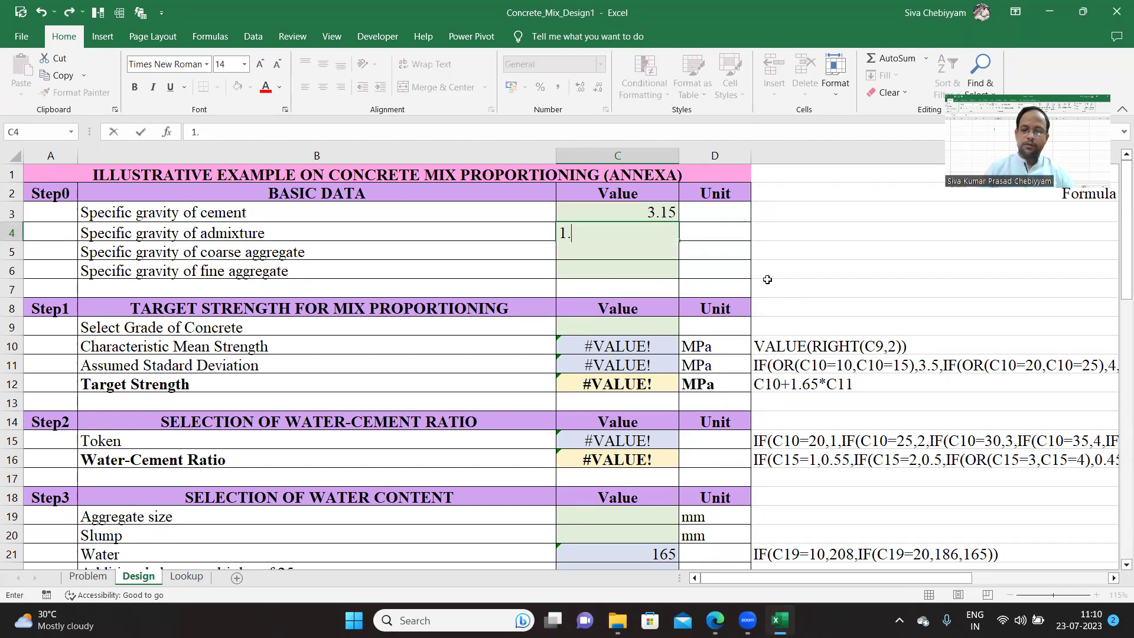
{"action": "type", "text": "145"}
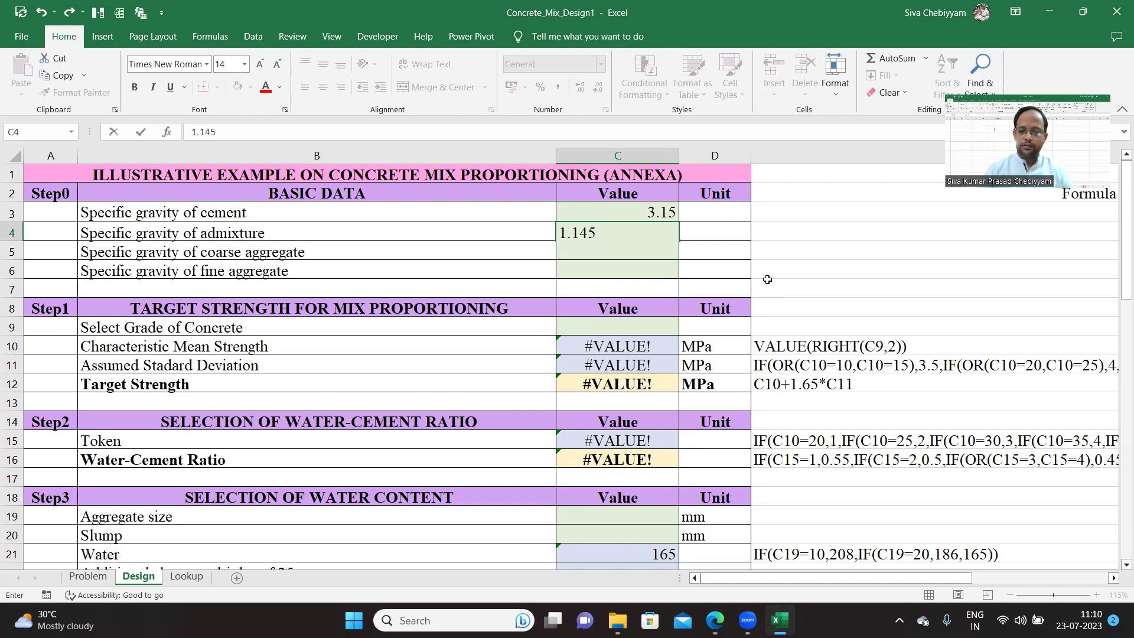
{"action": "key", "text": "Return"}
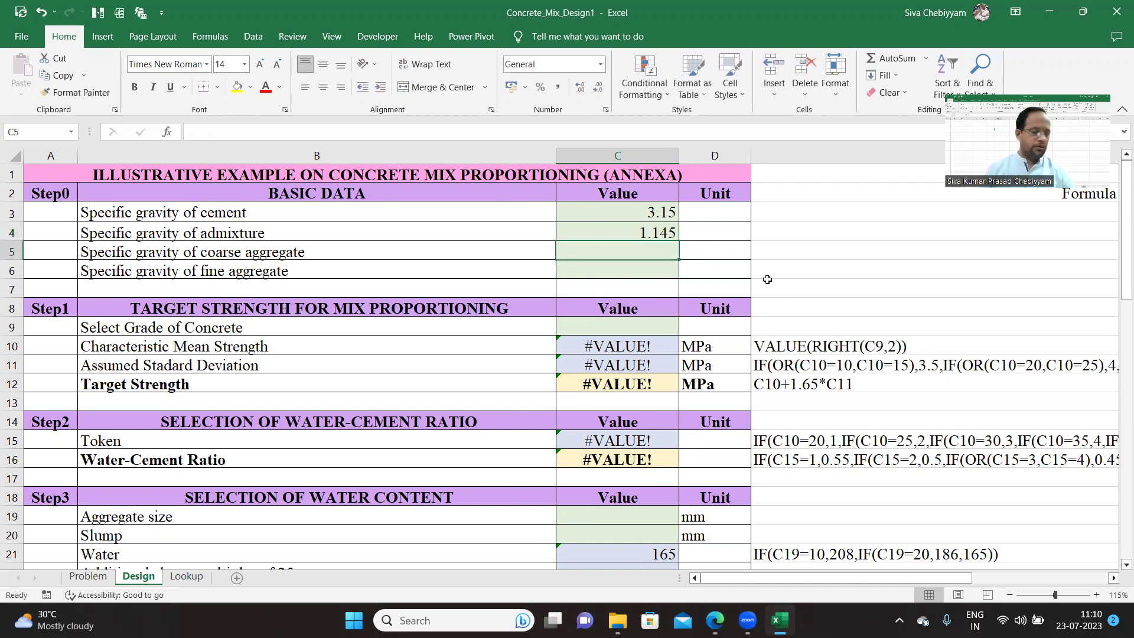
- Enter 2.74 as the specific gravity of both coarse aggregate and fine aggregate in C5 and C6
{"action": "type", "text": "2.74"}
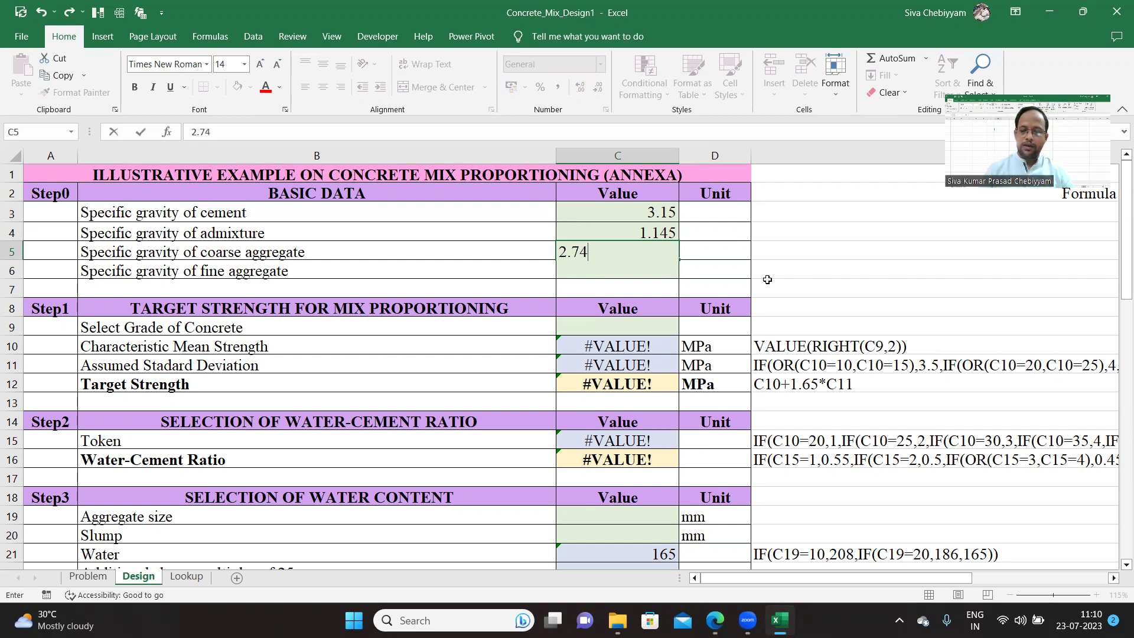
{"action": "key", "text": "Return"}
{"action": "type", "text": "2.74"}
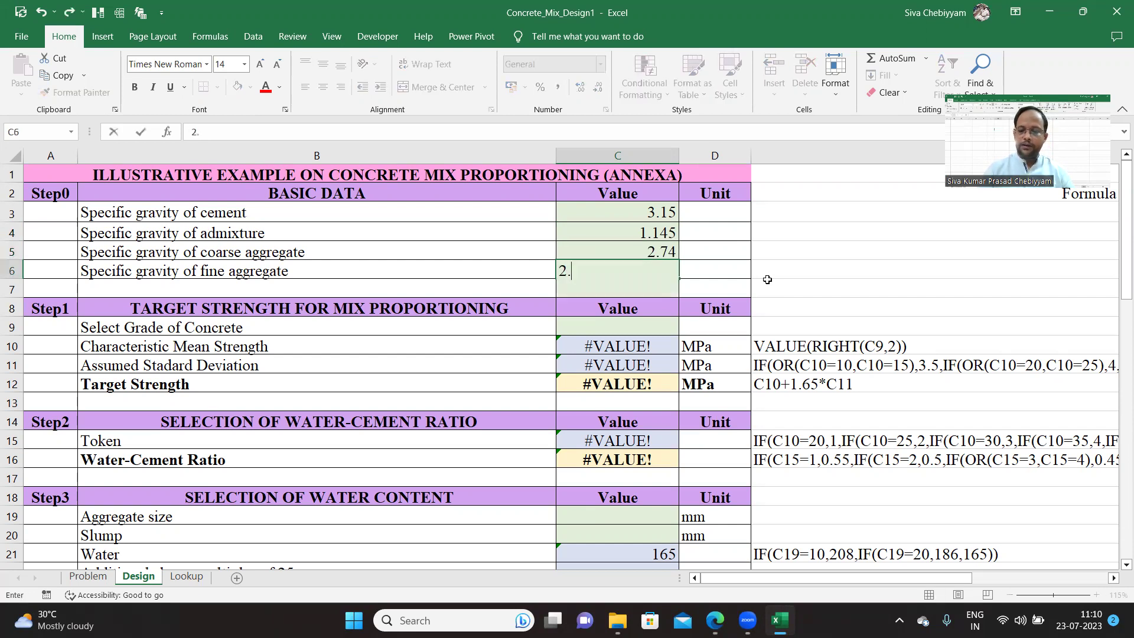
{"action": "left_click", "coordinate": [832, 267]}
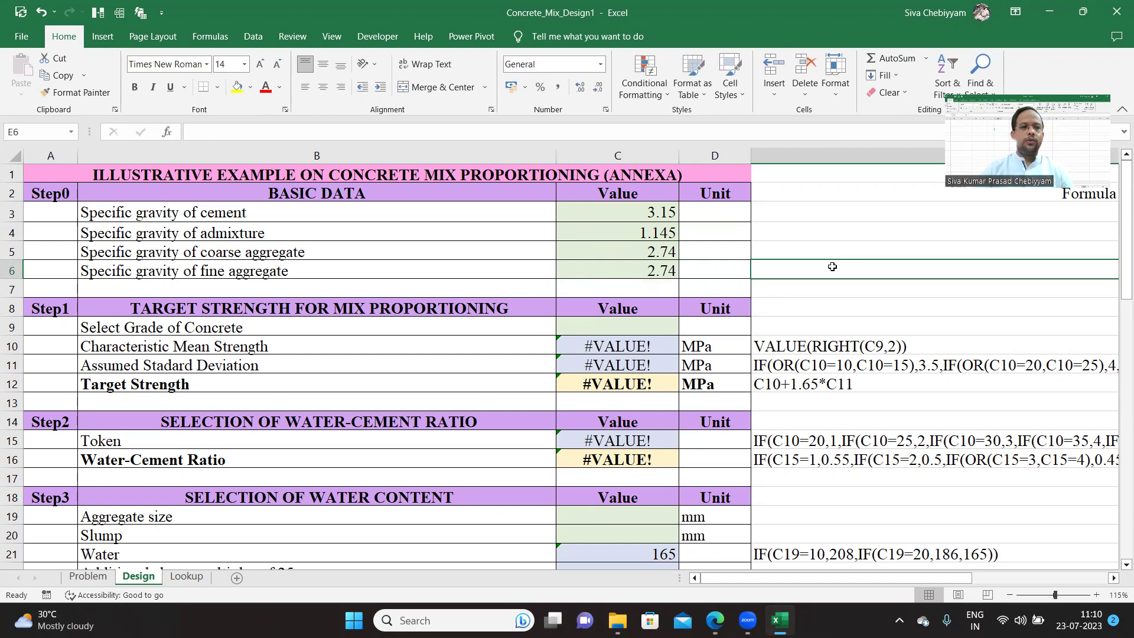
- Examine the choices offered for the concrete grade in C9 without picking one
{"action": "left_click", "coordinate": [624, 332]}
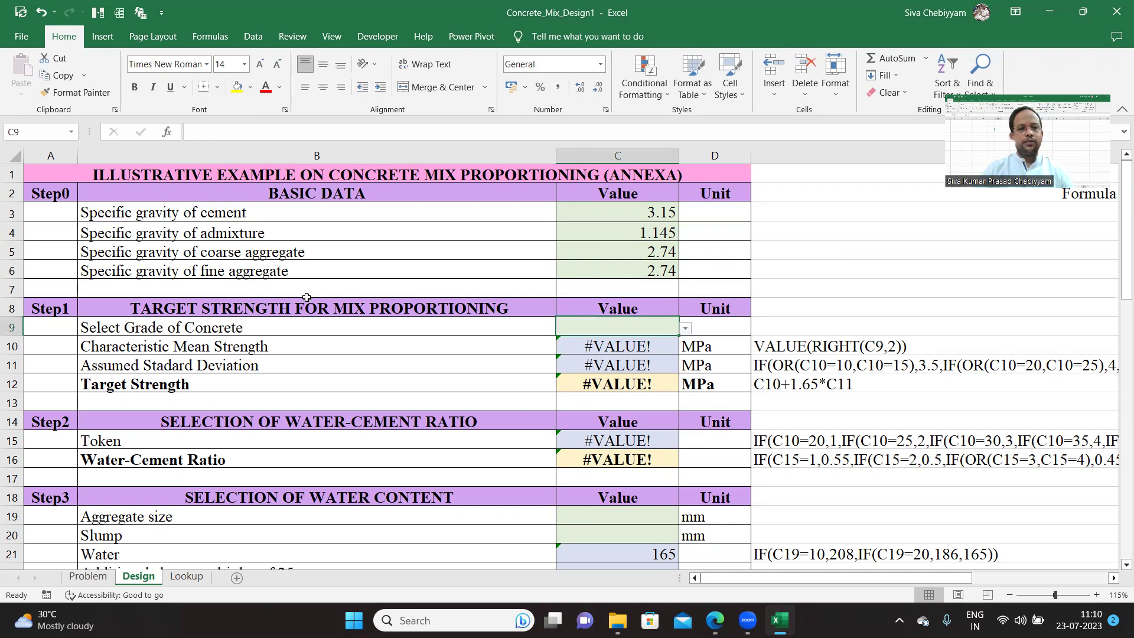
{"action": "left_click", "coordinate": [686, 329]}
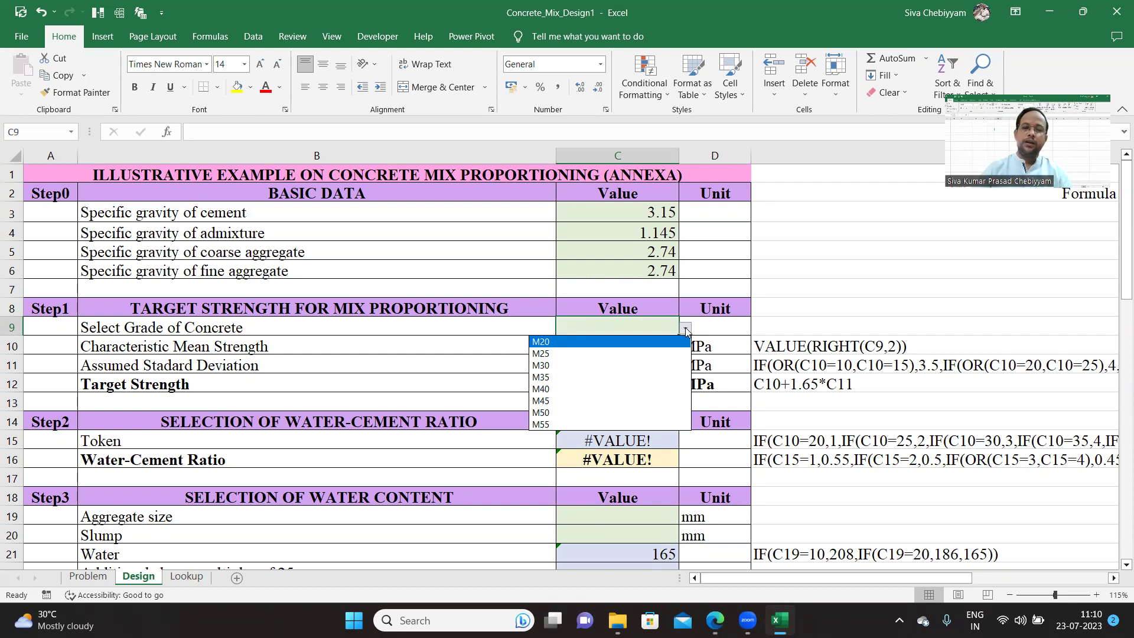
{"action": "key", "text": "Escape"}
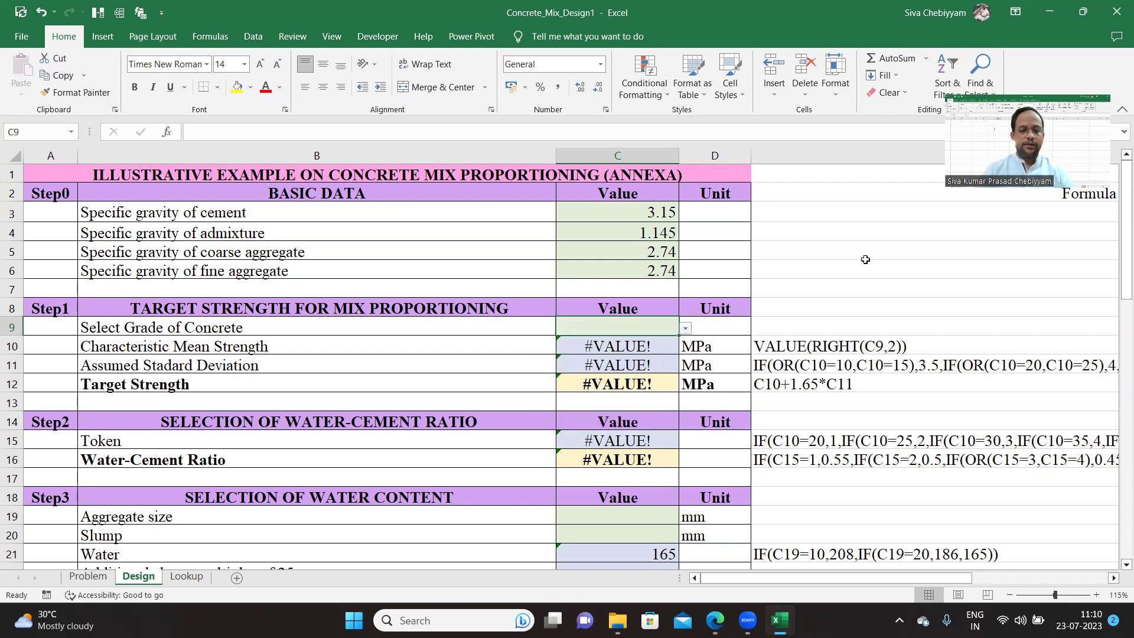
- Create a blank workbook and add a second worksheet to it
{"action": "key", "text": "ctrl+n"}
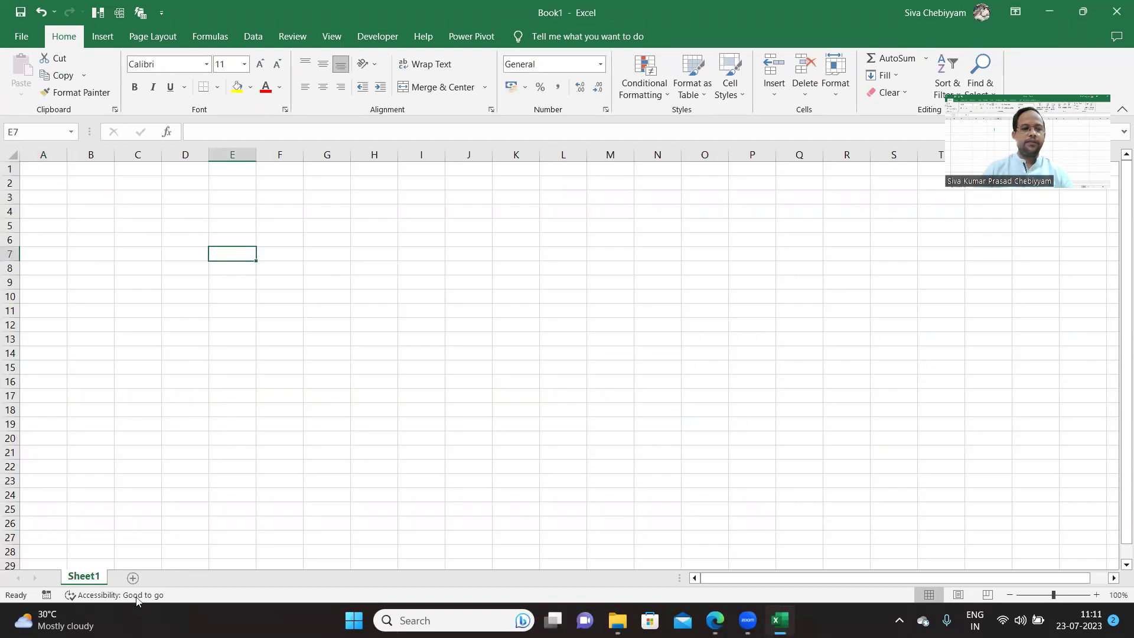
{"action": "left_click", "coordinate": [168, 578]}
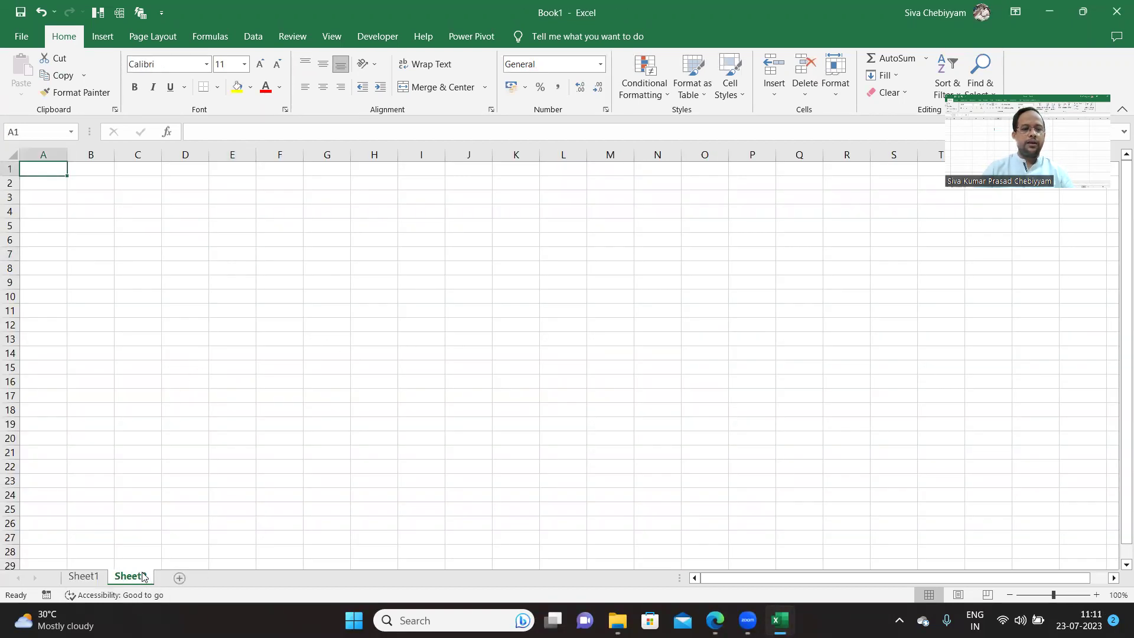
- Rename the workbook's second worksheet as Lookup
{"action": "double_click", "coordinate": [142, 576]}
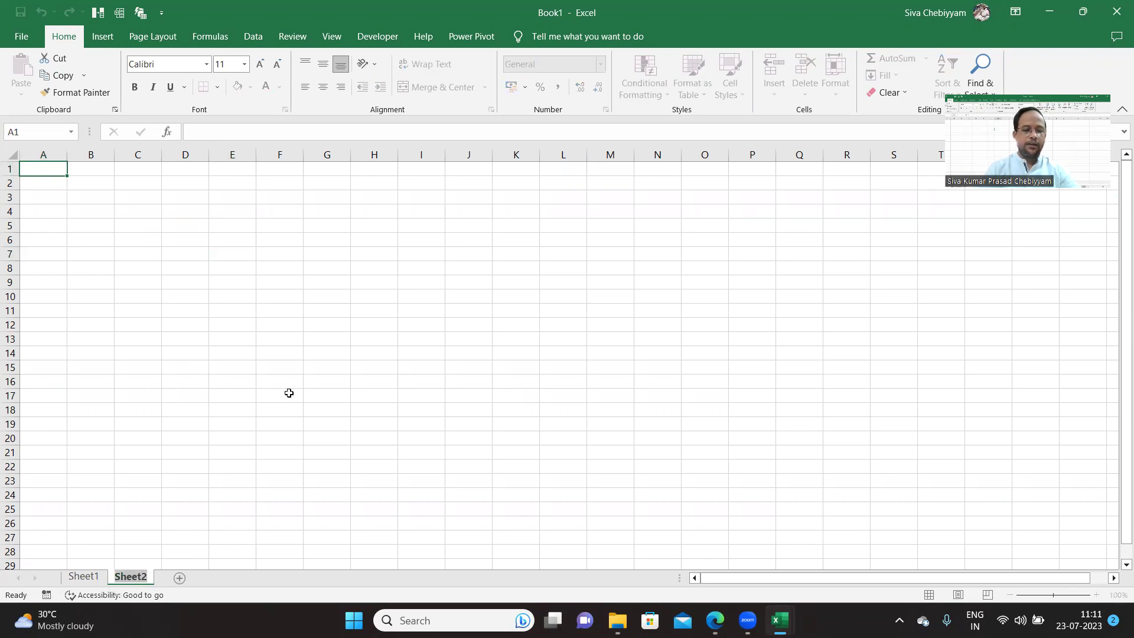
{"action": "key", "text": "BackSpace"}
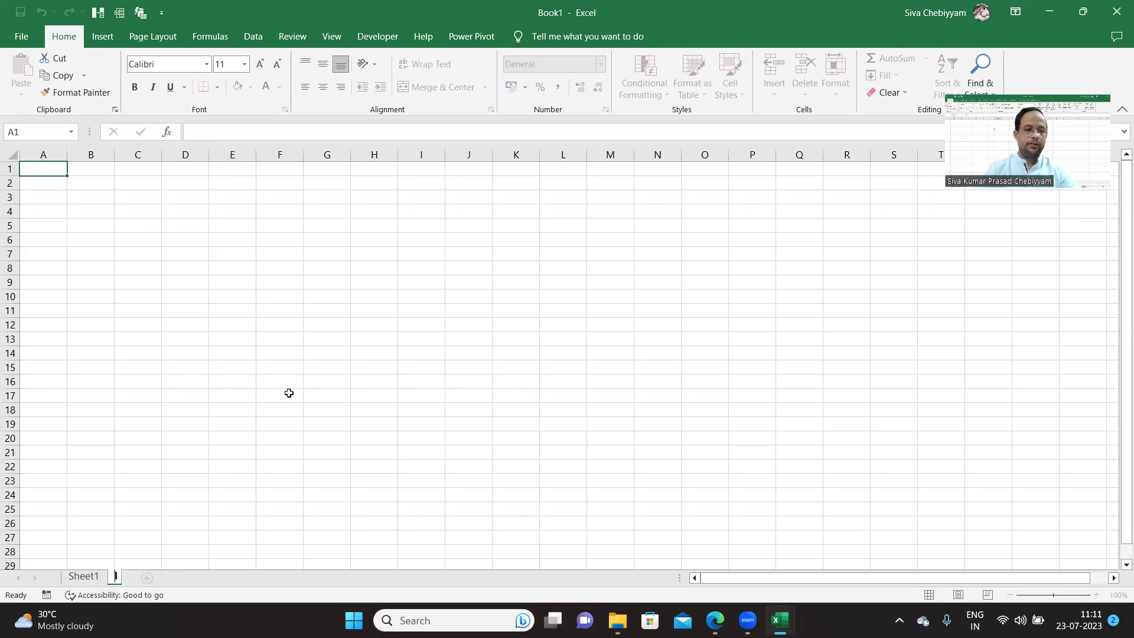
{"action": "type", "text": "L"}
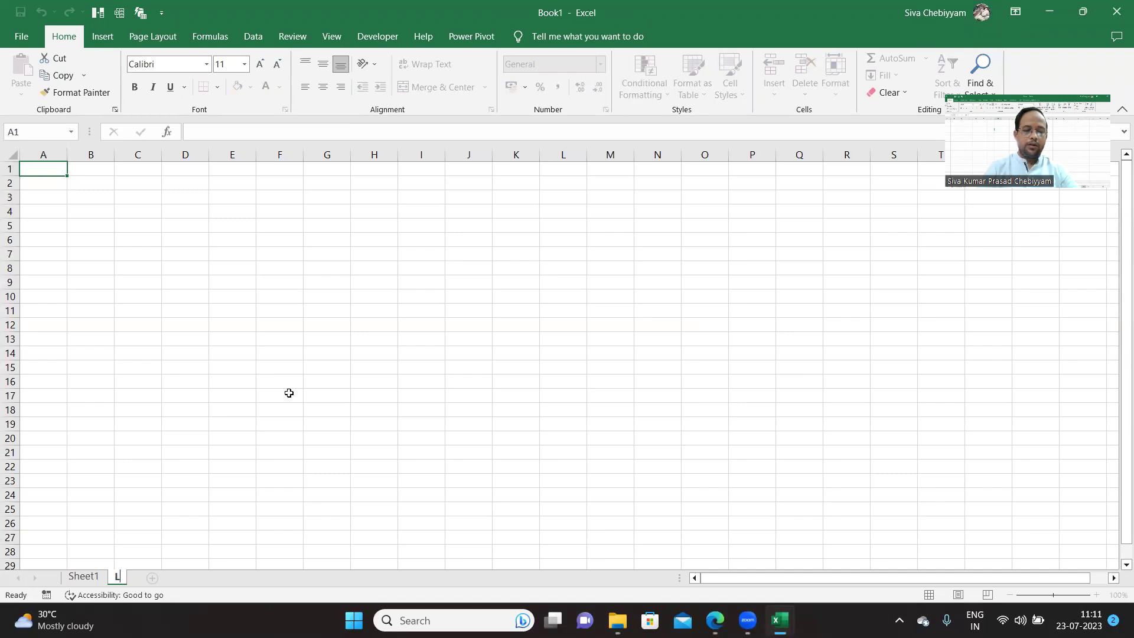
{"action": "type", "text": "ook"}
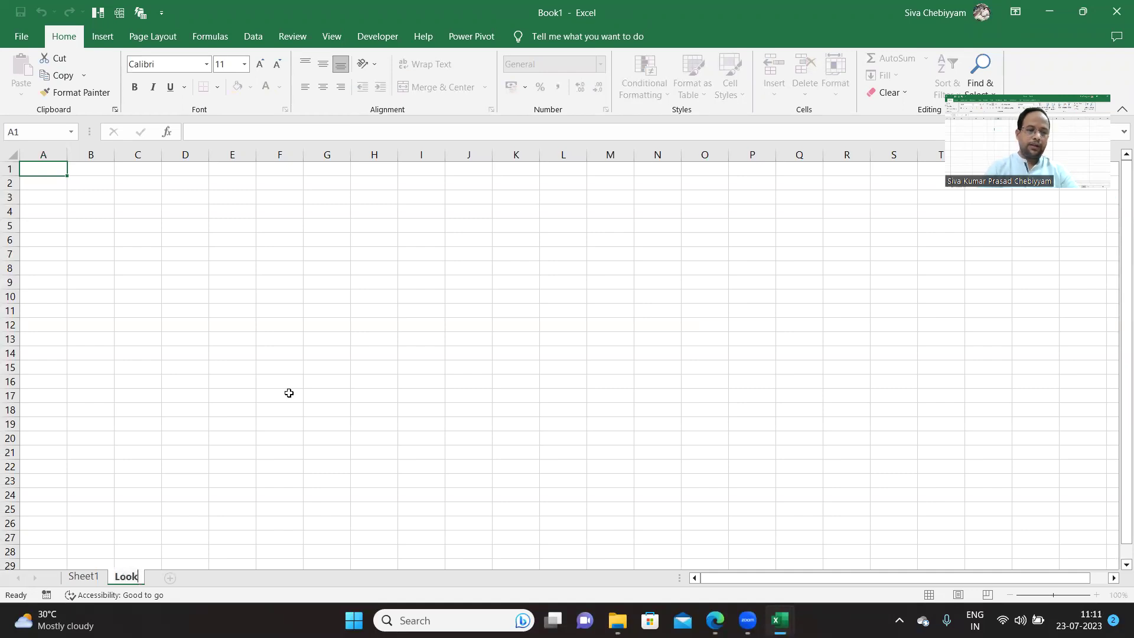
{"action": "type", "text": "up"}
{"action": "left_click", "coordinate": [235, 352]}
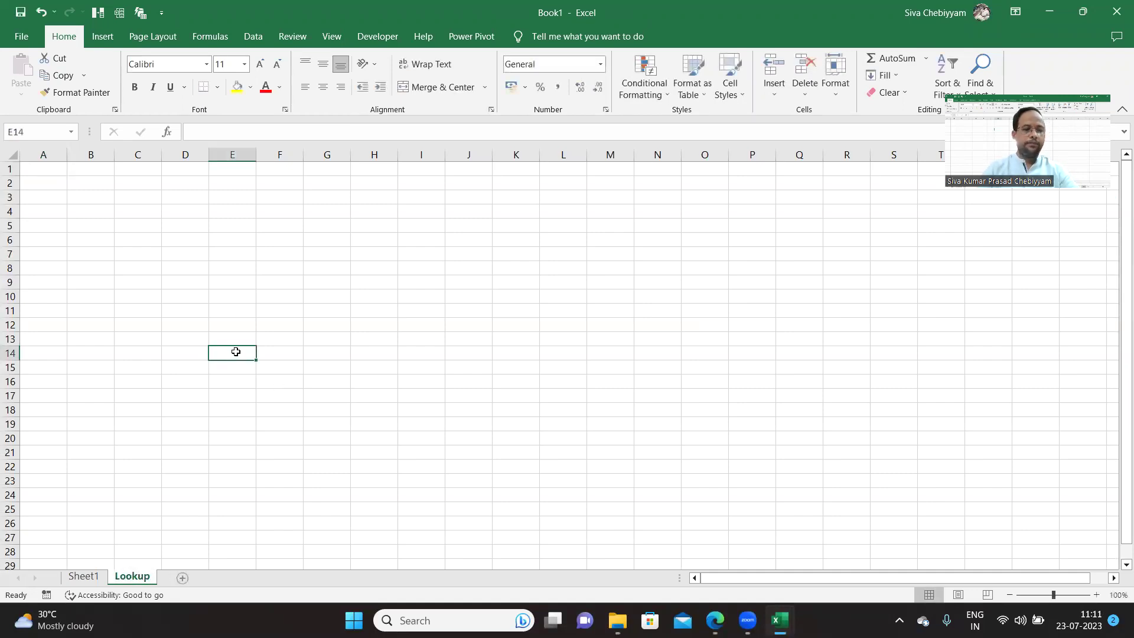
- Enter the concrete grades M20 in A1 and M25 in A2 of the Lookup sheet
{"action": "left_click_drag", "start_coordinate": [50, 169], "coordinate": [44, 289]}
{"action": "left_click", "coordinate": [134, 266]}
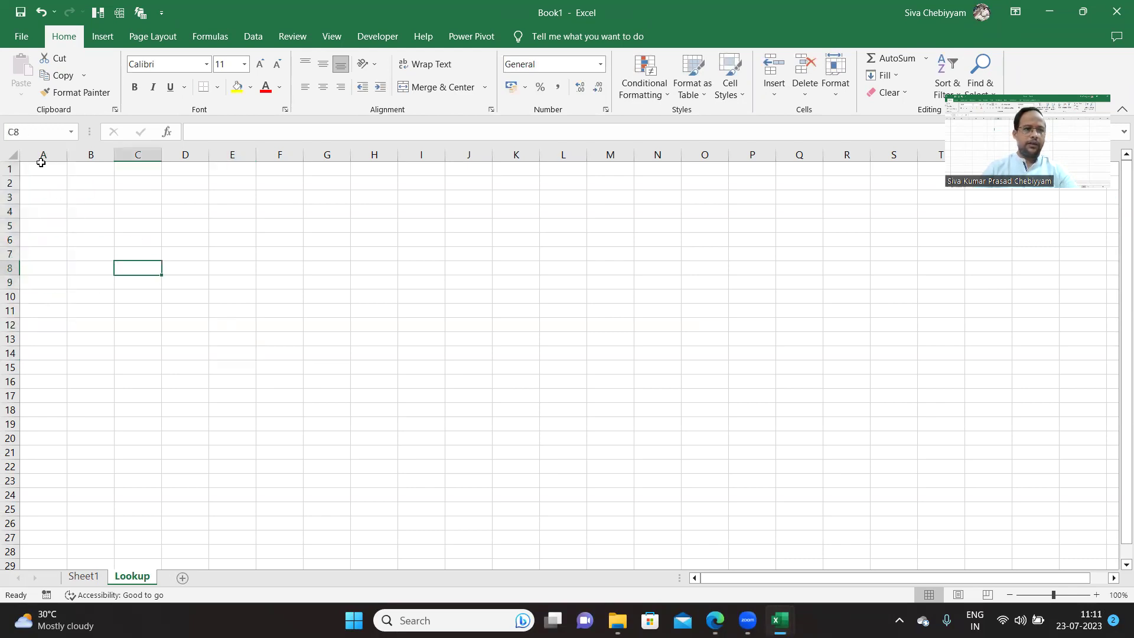
{"action": "left_click", "coordinate": [40, 163]}
{"action": "type", "text": "M2"}
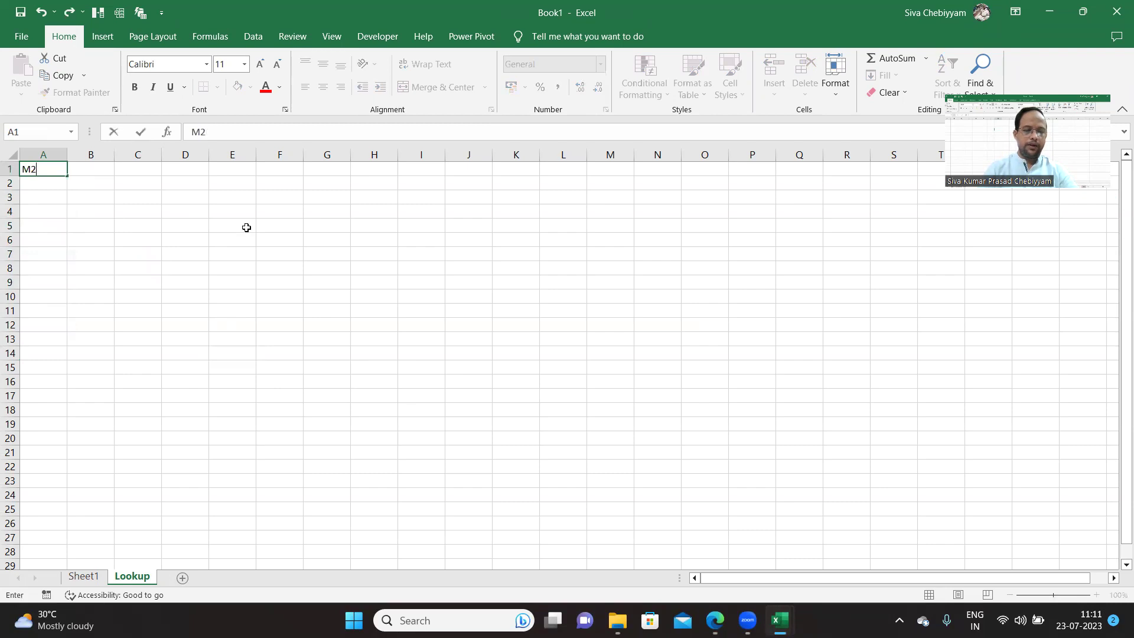
{"action": "type", "text": "0"}
{"action": "key", "text": "Return"}
{"action": "type", "text": "M20"}
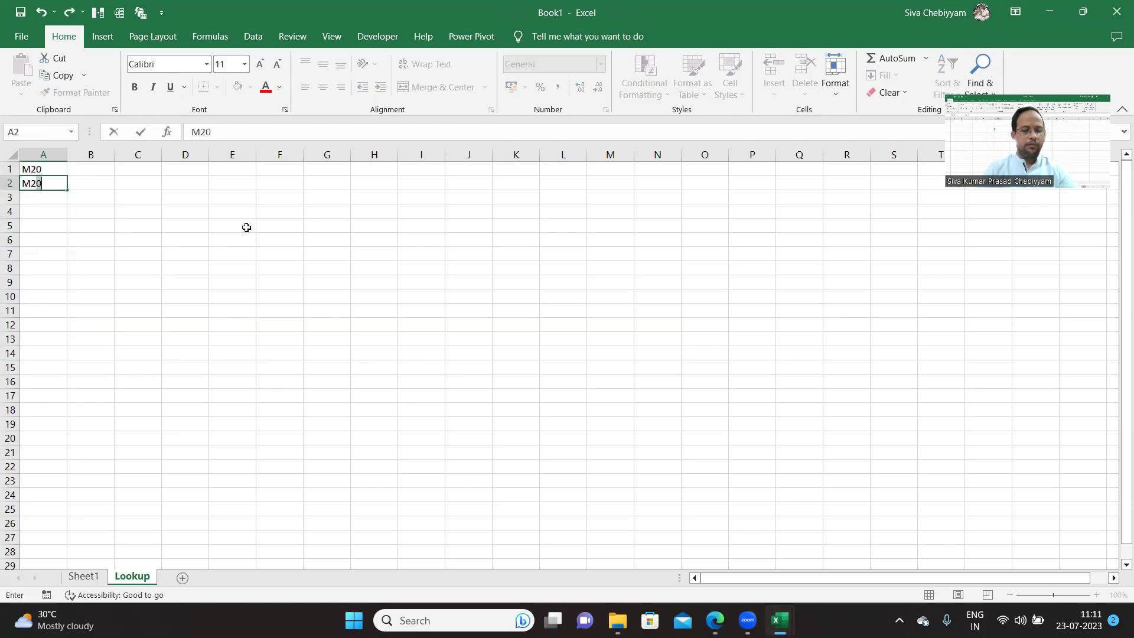
{"action": "key", "text": "BackSpace"}
{"action": "type", "text": "5"}
- Extend the grade series from A1:A2 down column A to M60 in A9
{"action": "left_click_drag", "start_coordinate": [264, 268], "coordinate": [236, 269]}
{"action": "left_click_drag", "start_coordinate": [30, 172], "coordinate": [64, 285]}
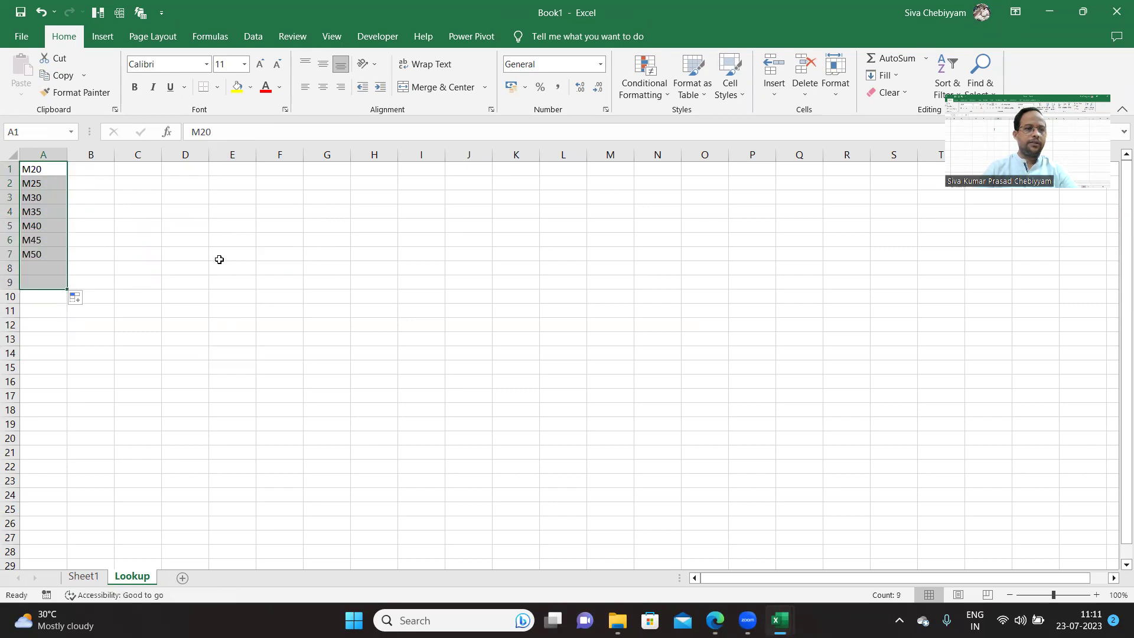
{"action": "left_click", "coordinate": [220, 258]}
{"action": "left_click", "coordinate": [195, 300]}
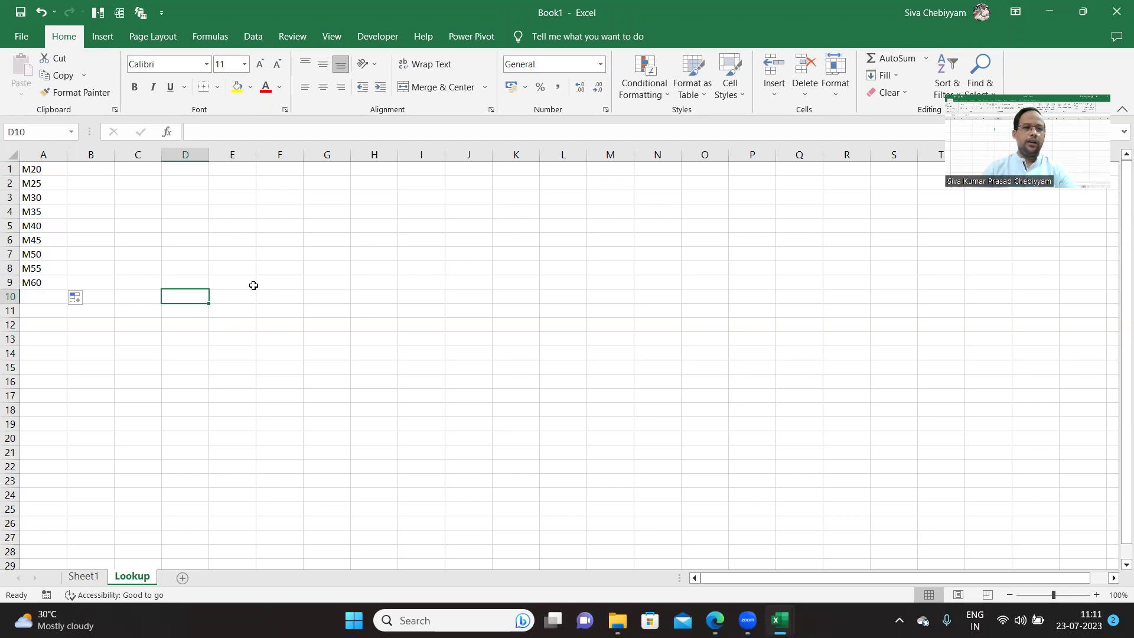
{"action": "left_click", "coordinate": [233, 253]}
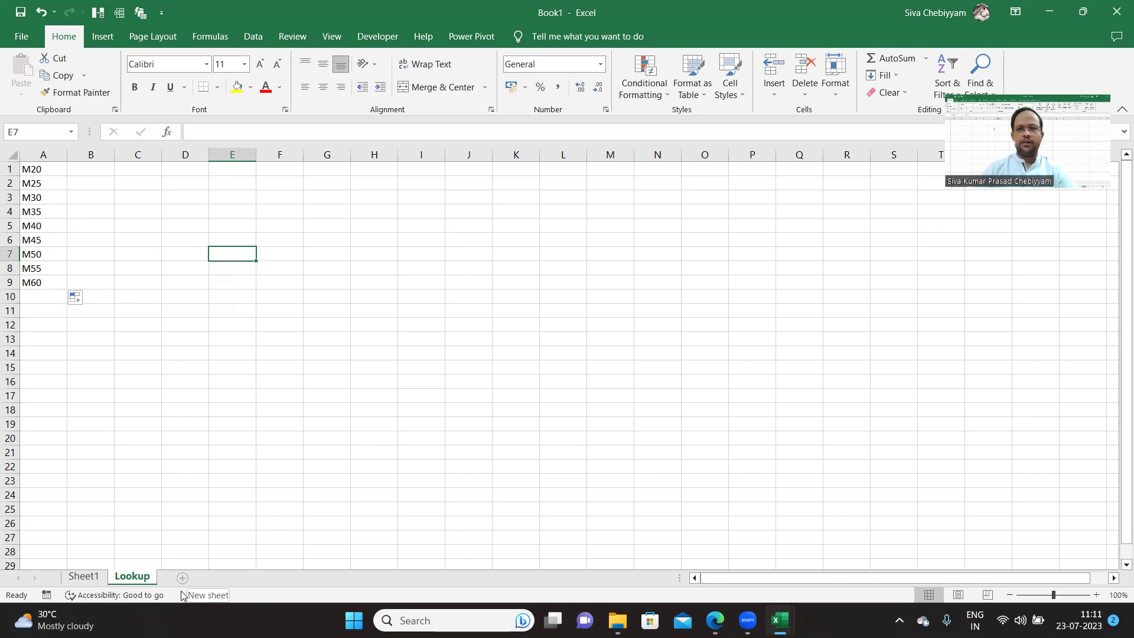
{"action": "left_click", "coordinate": [231, 453]}
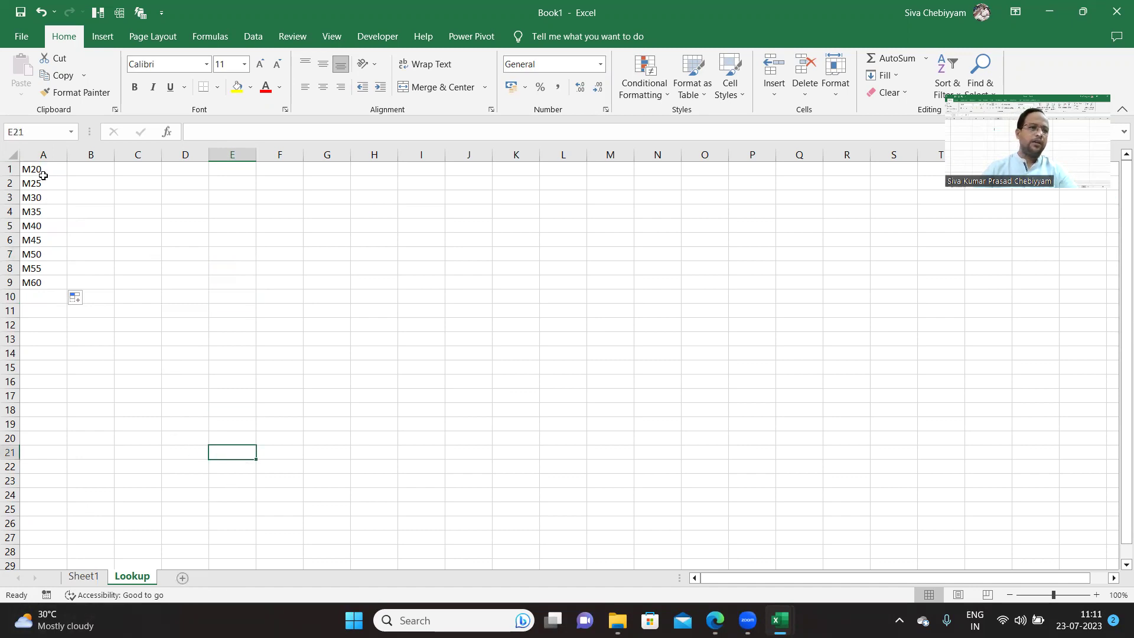
- Name the grade range A1:A9 on the Lookup sheet "grade"
{"action": "left_click_drag", "start_coordinate": [42, 170], "coordinate": [37, 282]}
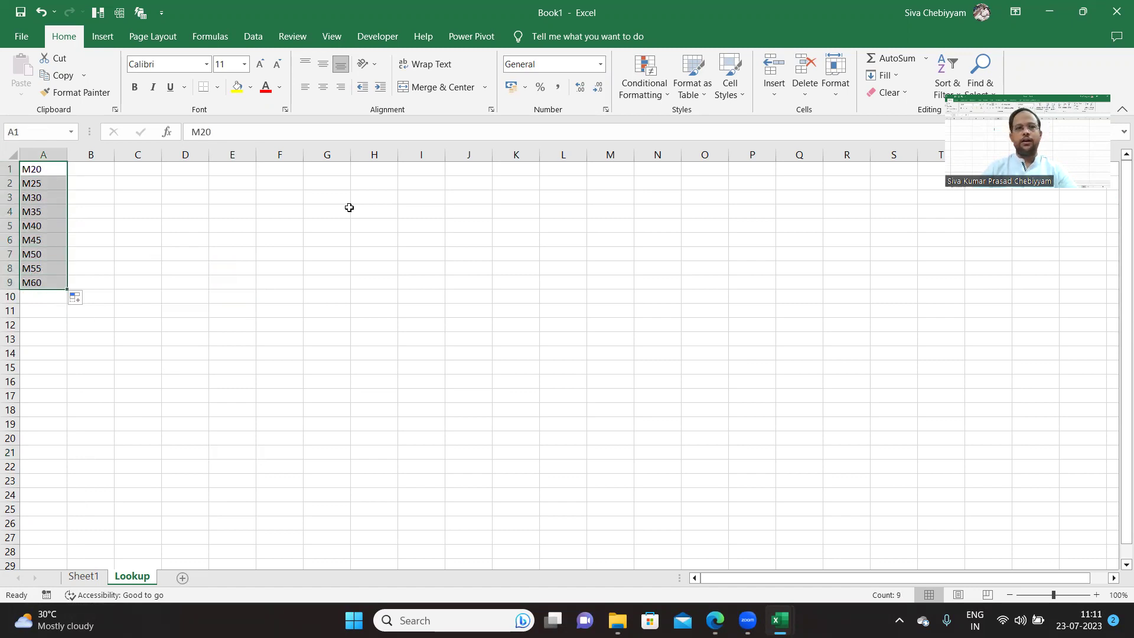
{"action": "left_click", "coordinate": [26, 132]}
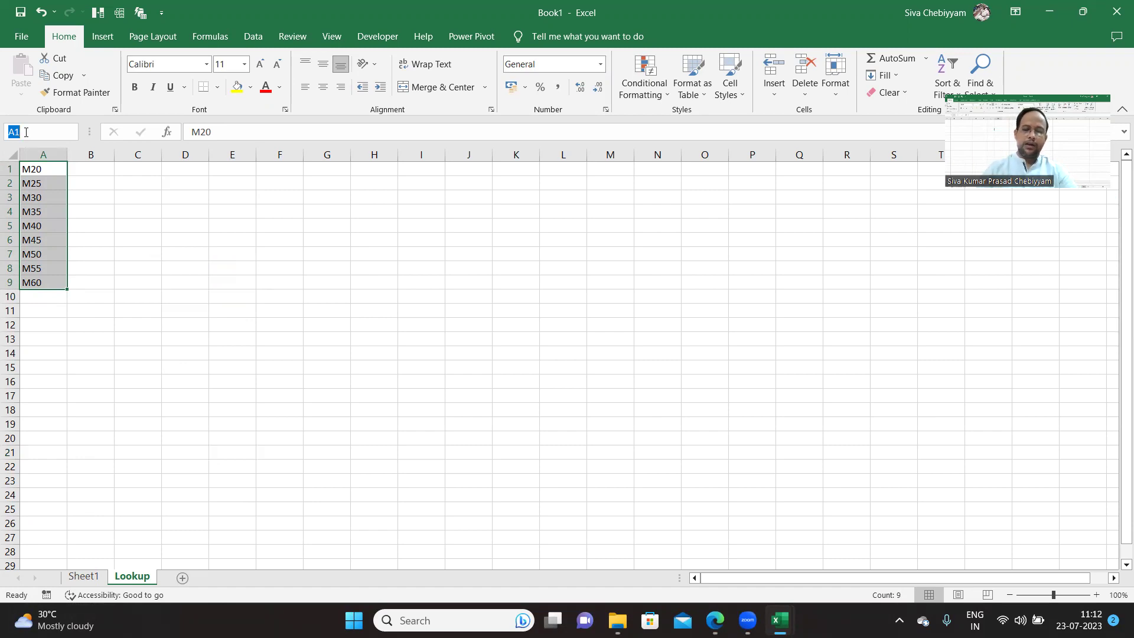
{"action": "key", "text": "BackSpace"}
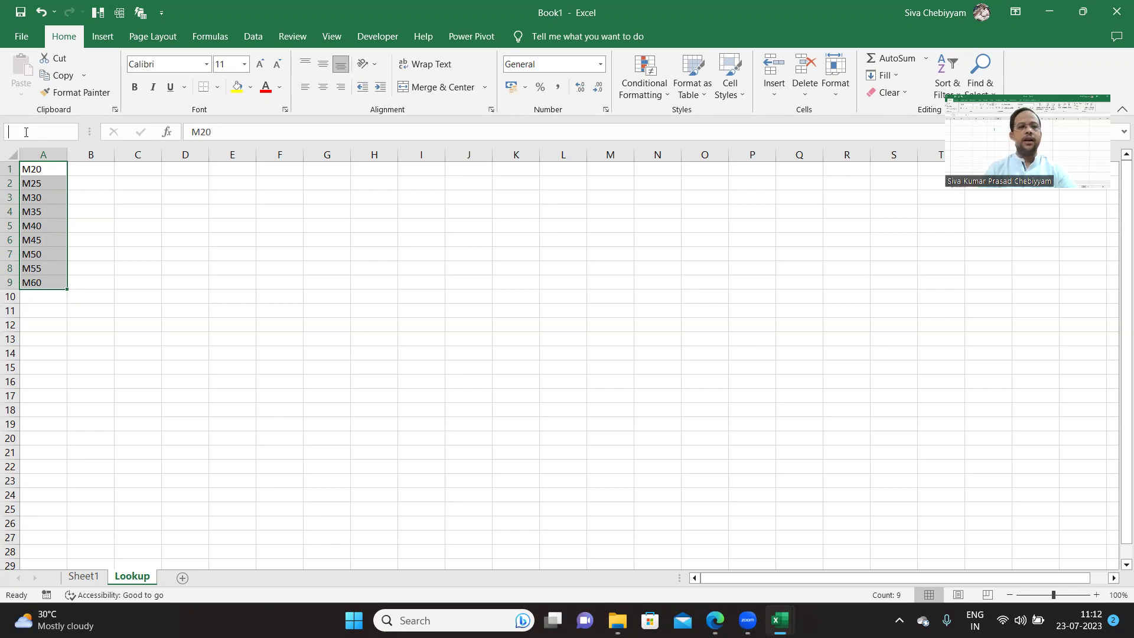
{"action": "type", "text": "grade"}
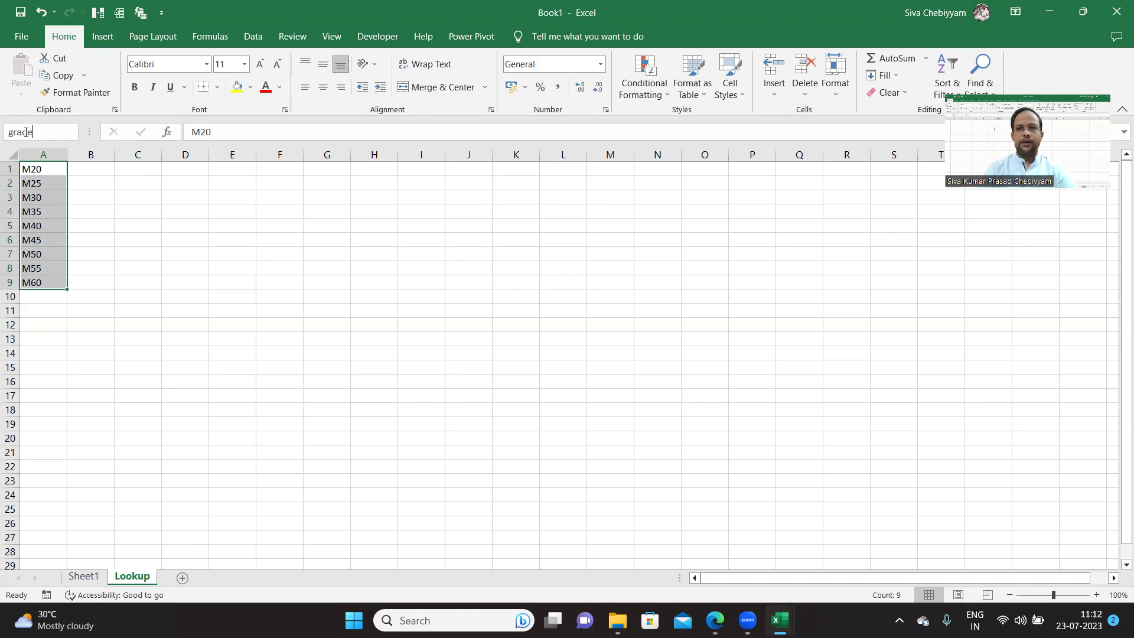
{"action": "key", "text": "Return"}
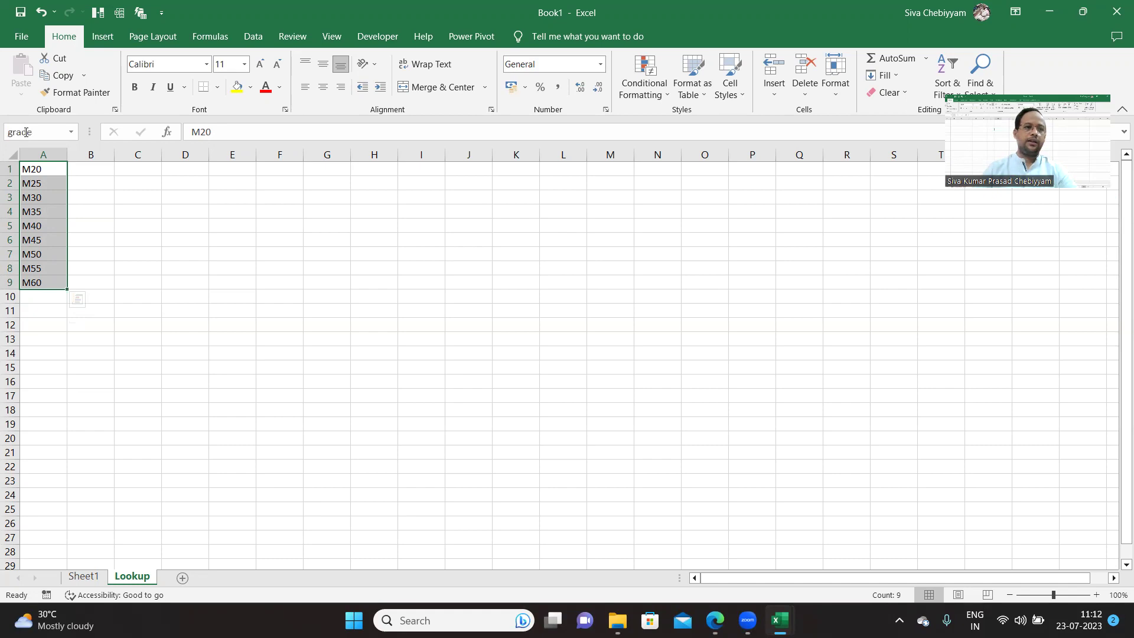
{"action": "left_click", "coordinate": [278, 266]}
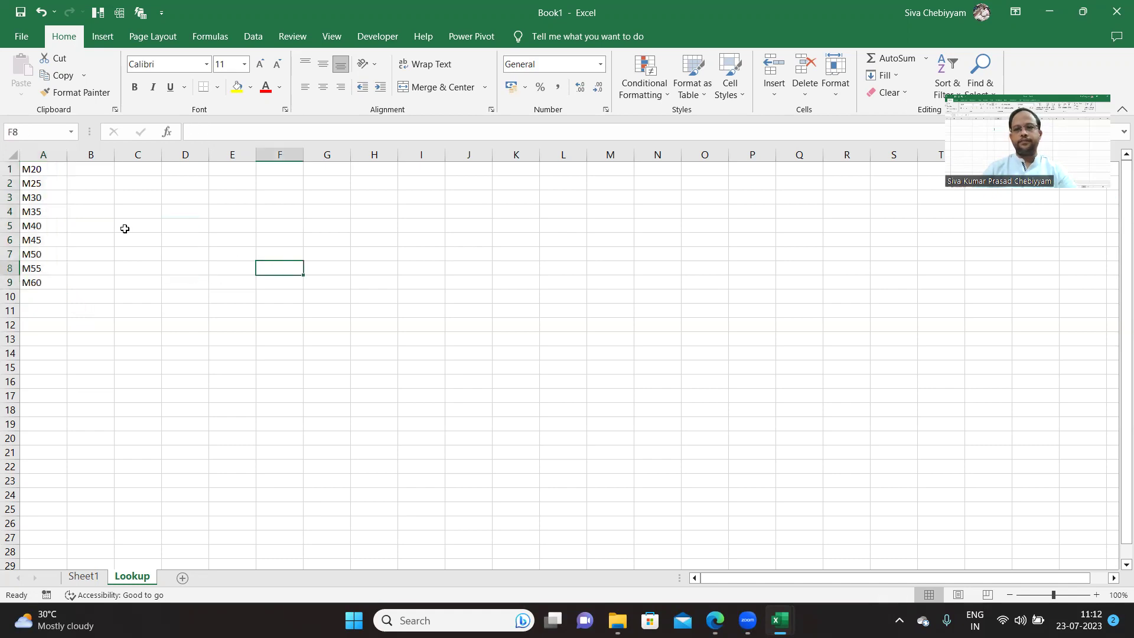
- Check which cells the defined name grade covers by jumping to it
{"action": "left_click", "coordinate": [72, 132]}
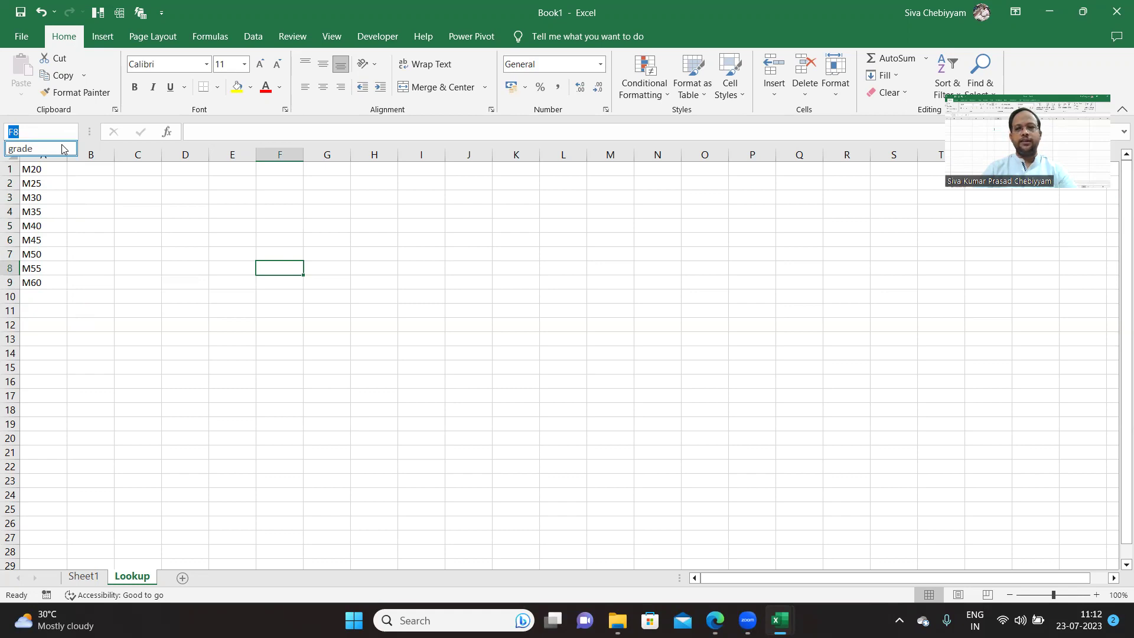
{"action": "left_click", "coordinate": [62, 149]}
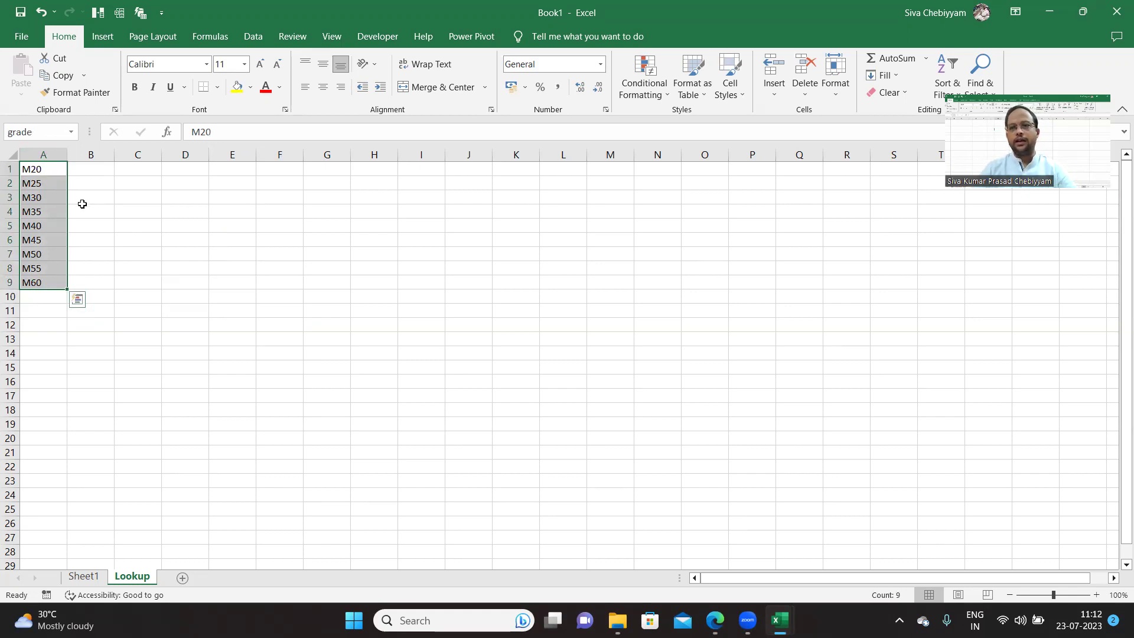
{"action": "left_click", "coordinate": [264, 264]}
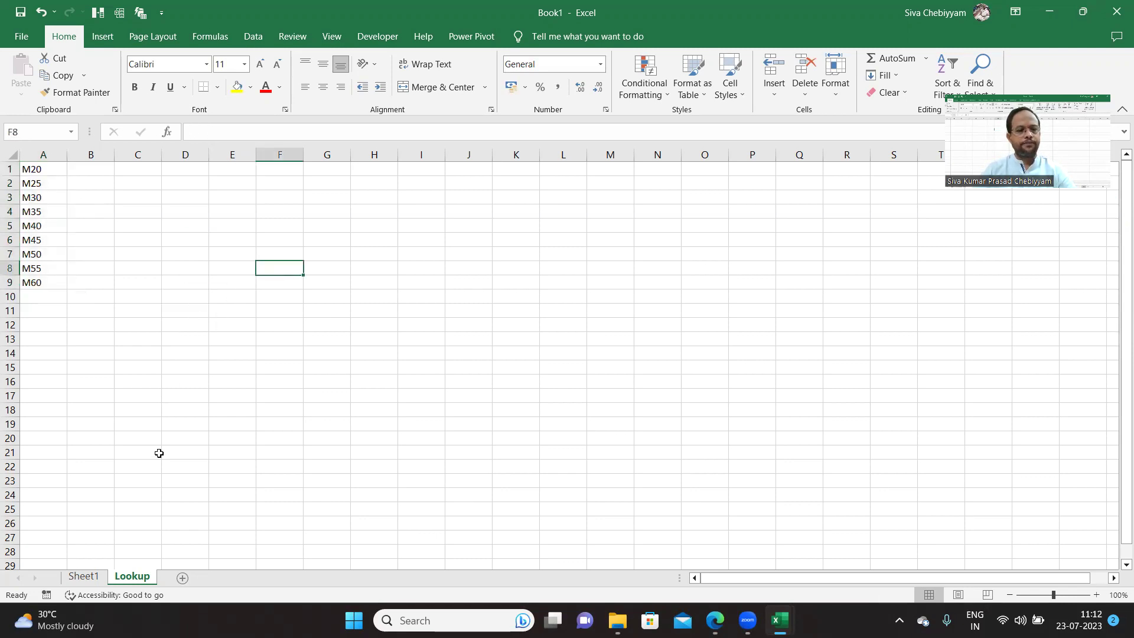
- On Sheet1, widen column E and enter the label "Grade of Concrete" in E3
{"action": "left_click", "coordinate": [86, 582]}
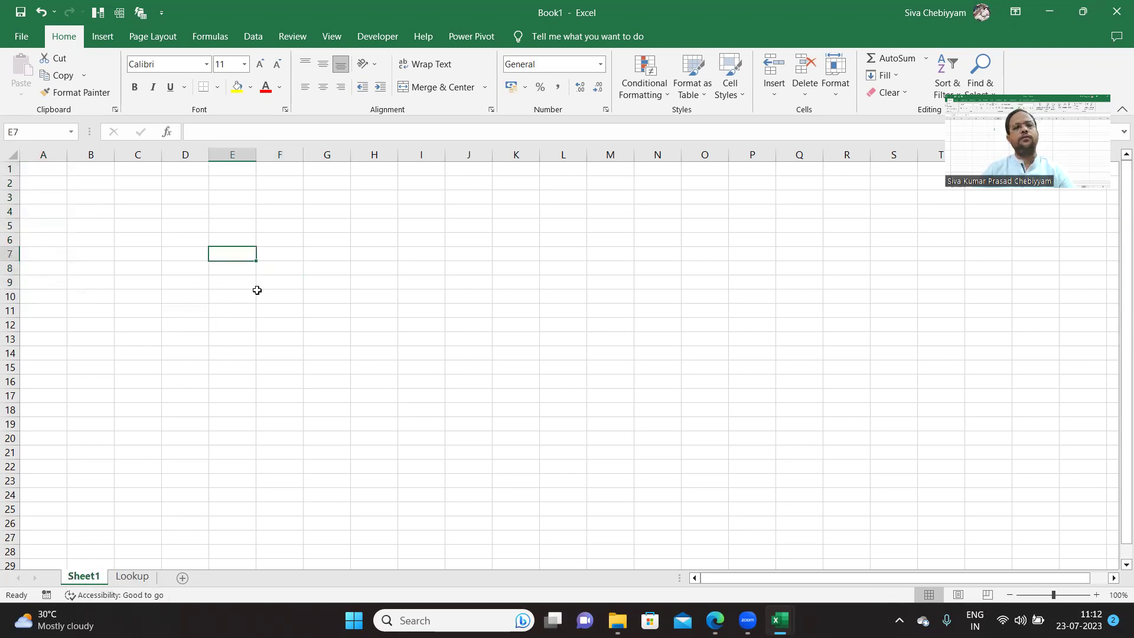
{"action": "left_click", "coordinate": [238, 199]}
{"action": "left_click_drag", "start_coordinate": [256, 154], "coordinate": [400, 183]}
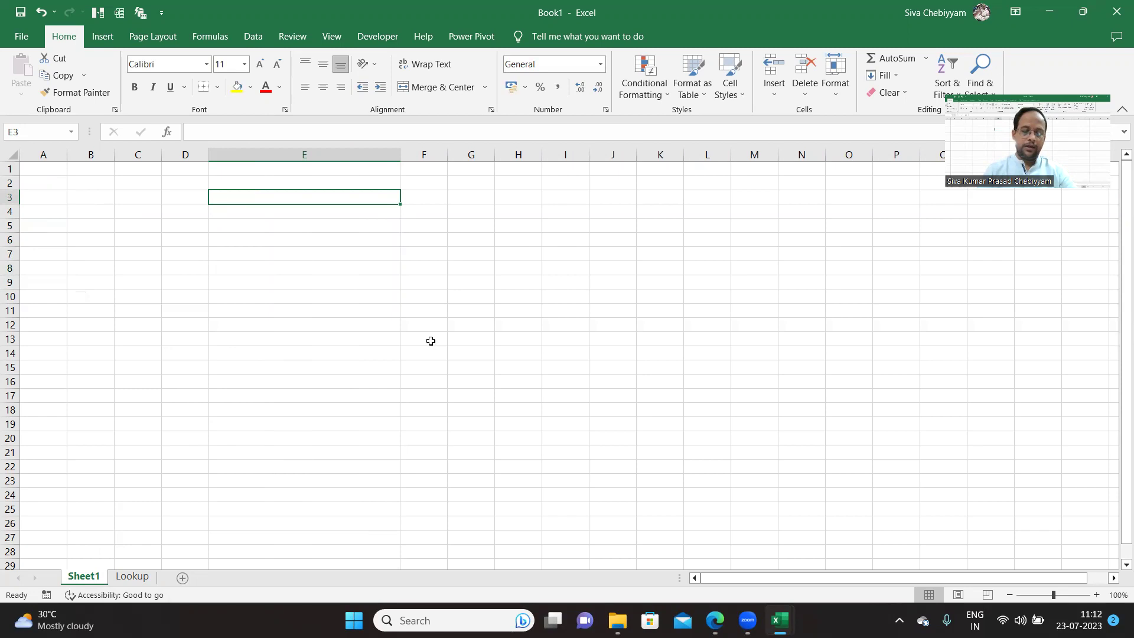
{"action": "type", "text": "Cit"}
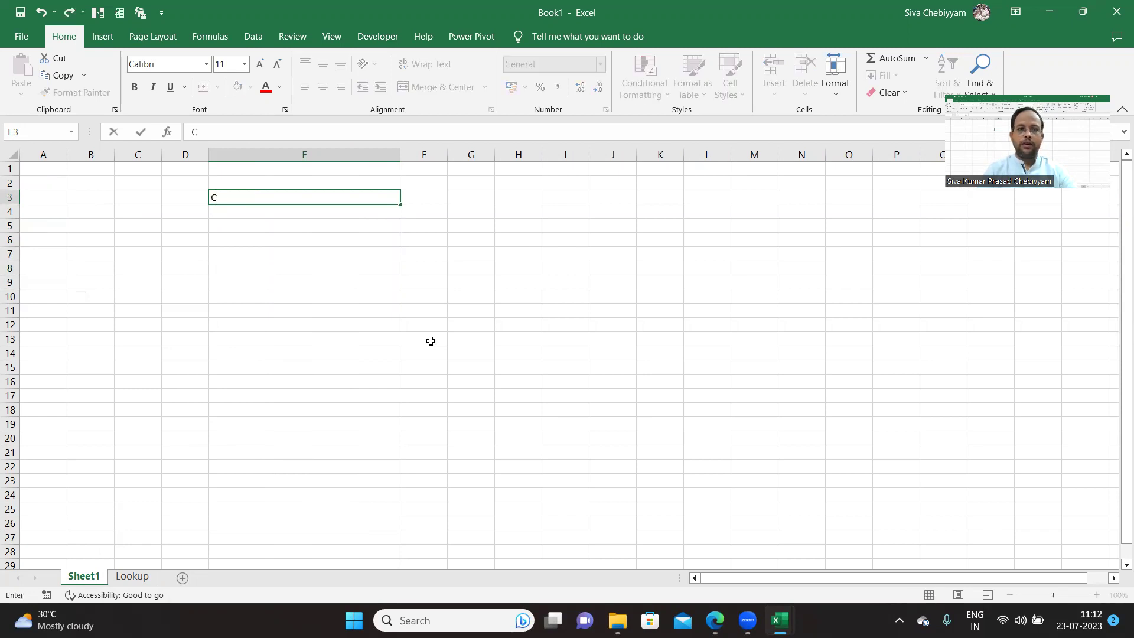
{"action": "key", "text": "BackSpace"}
{"action": "key", "text": "BackSpace"}
{"action": "key", "text": "BackSpace"}
{"action": "type", "text": "Gr"}
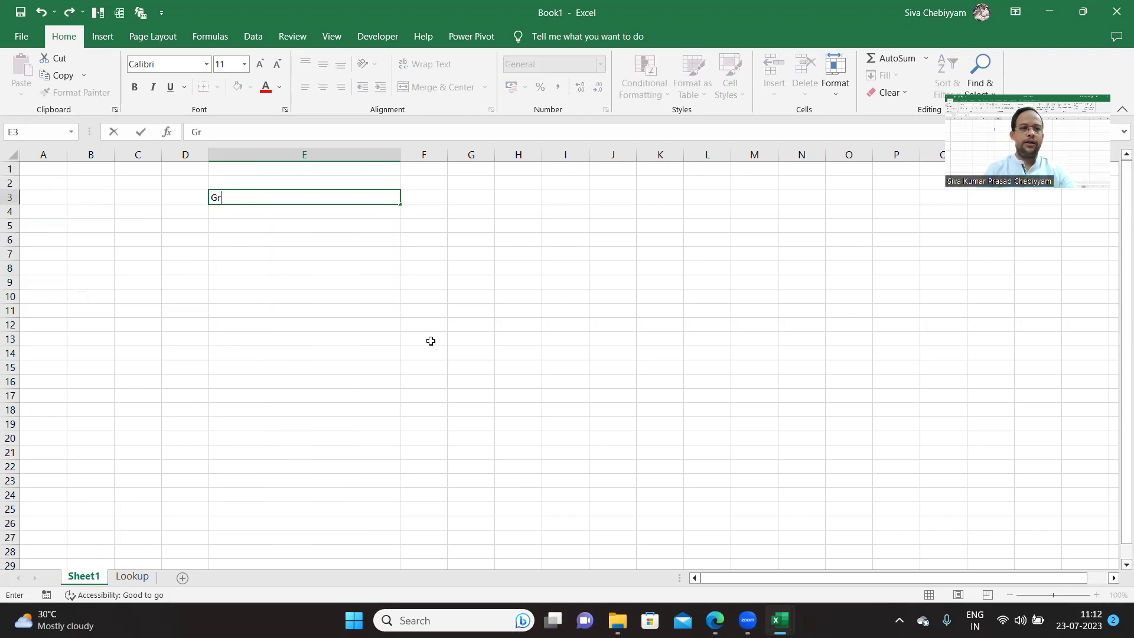
{"action": "type", "text": "ade of Concrete"}
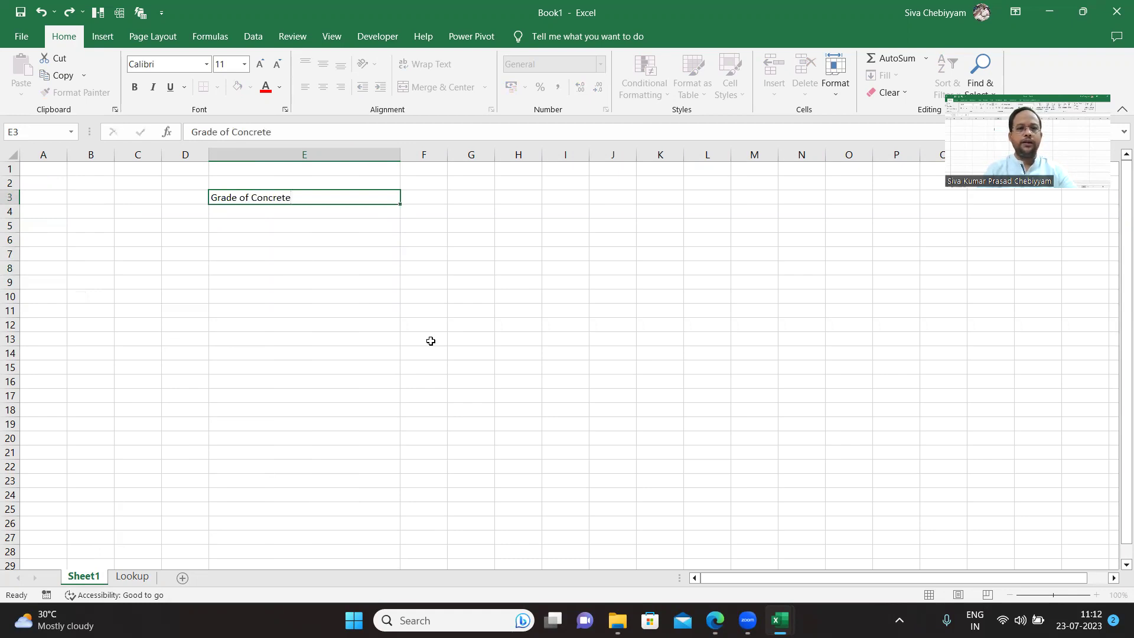
{"action": "key", "text": "Tab"}
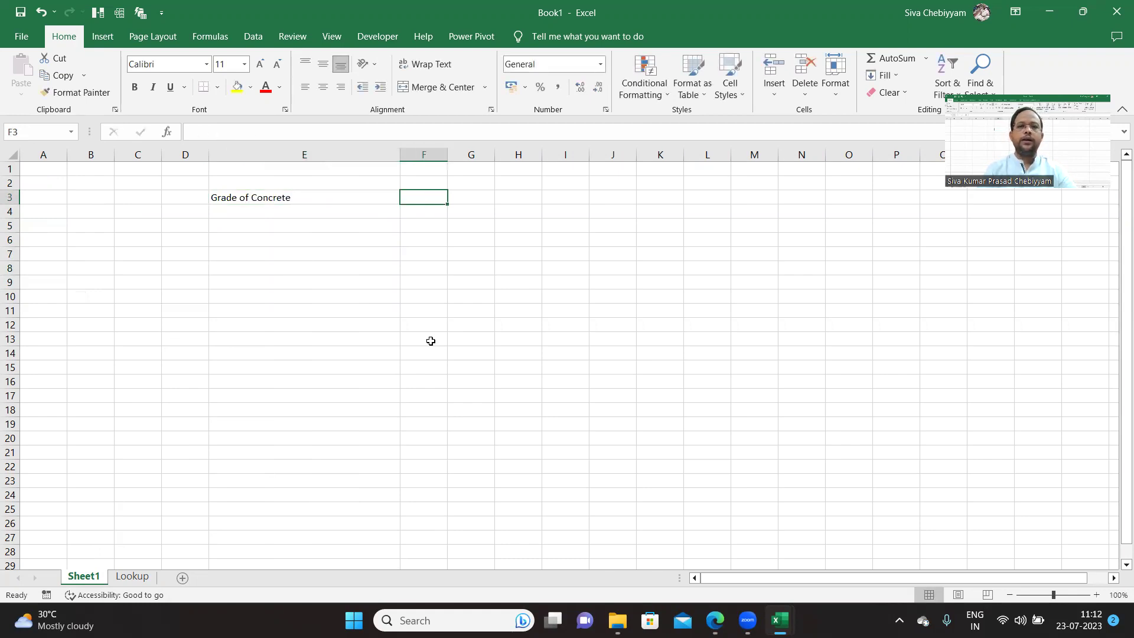
- Restrict F3 with data validation to a list sourced from =grade and check the entries in its drop-down
{"action": "left_click", "coordinate": [253, 37]}
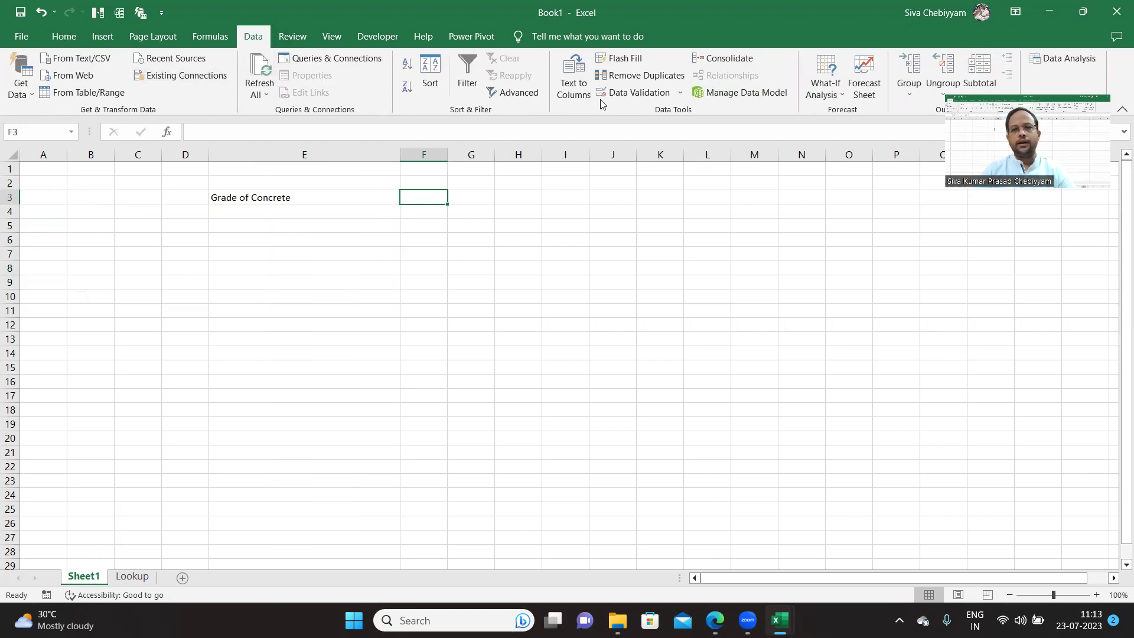
{"action": "left_click", "coordinate": [681, 94]}
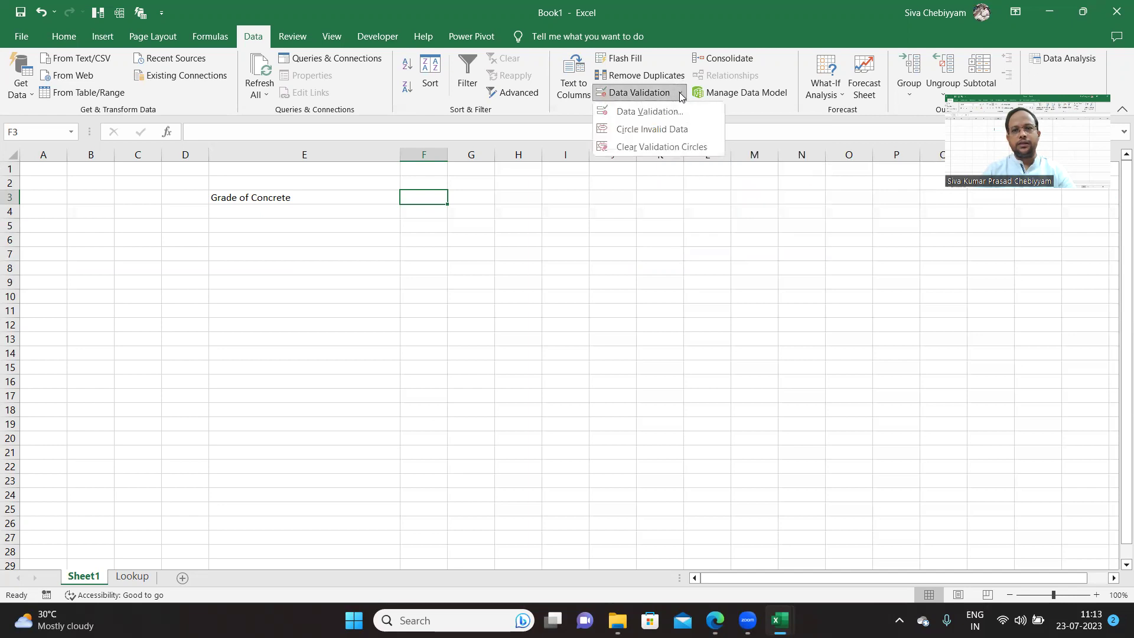
{"action": "left_click", "coordinate": [657, 115]}
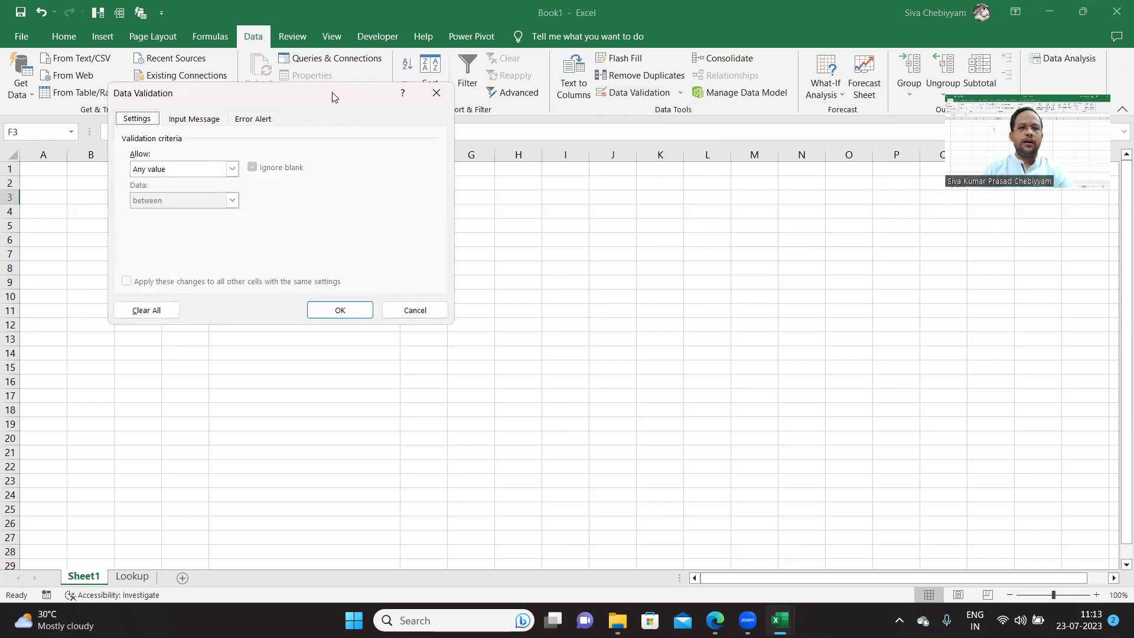
{"action": "left_click_drag", "start_coordinate": [332, 92], "coordinate": [747, 192]}
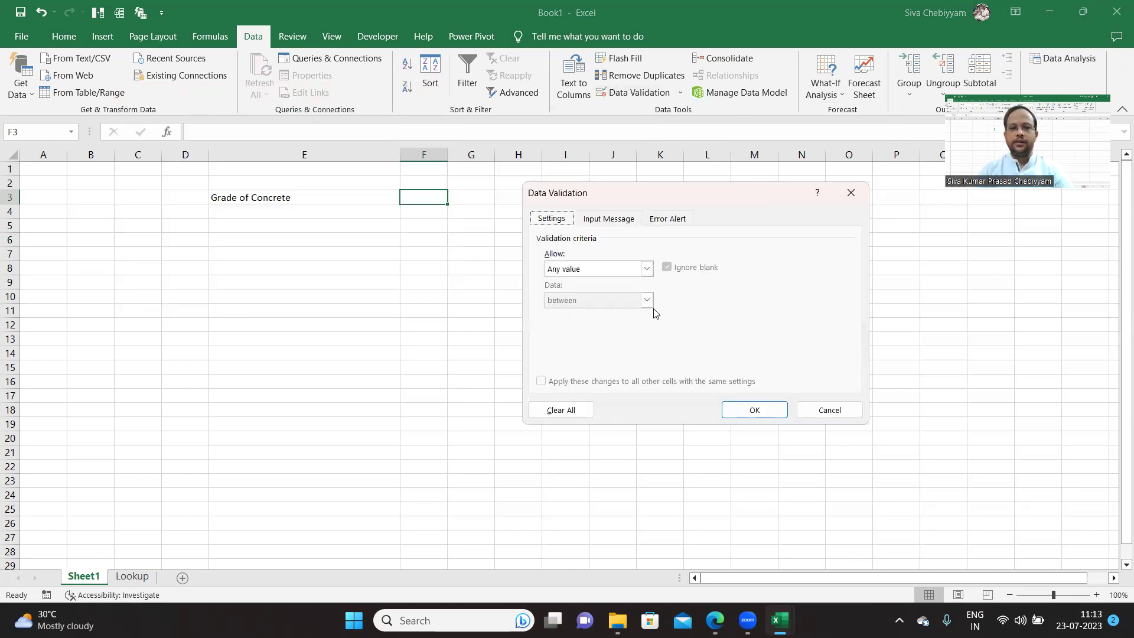
{"action": "left_click", "coordinate": [648, 269]}
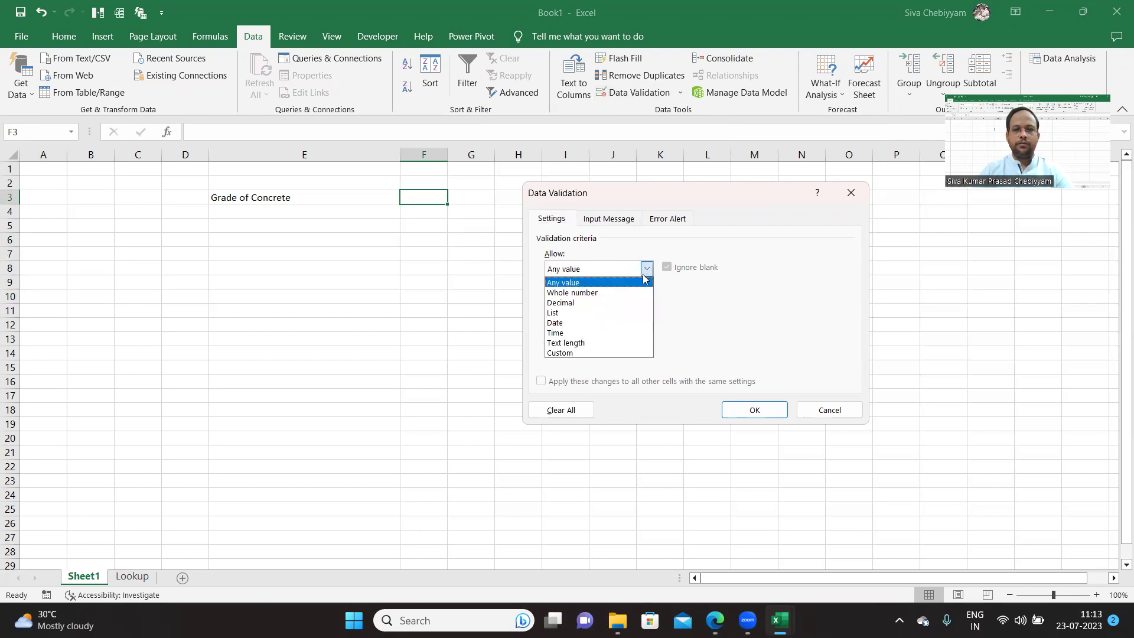
{"action": "left_click", "coordinate": [606, 317]}
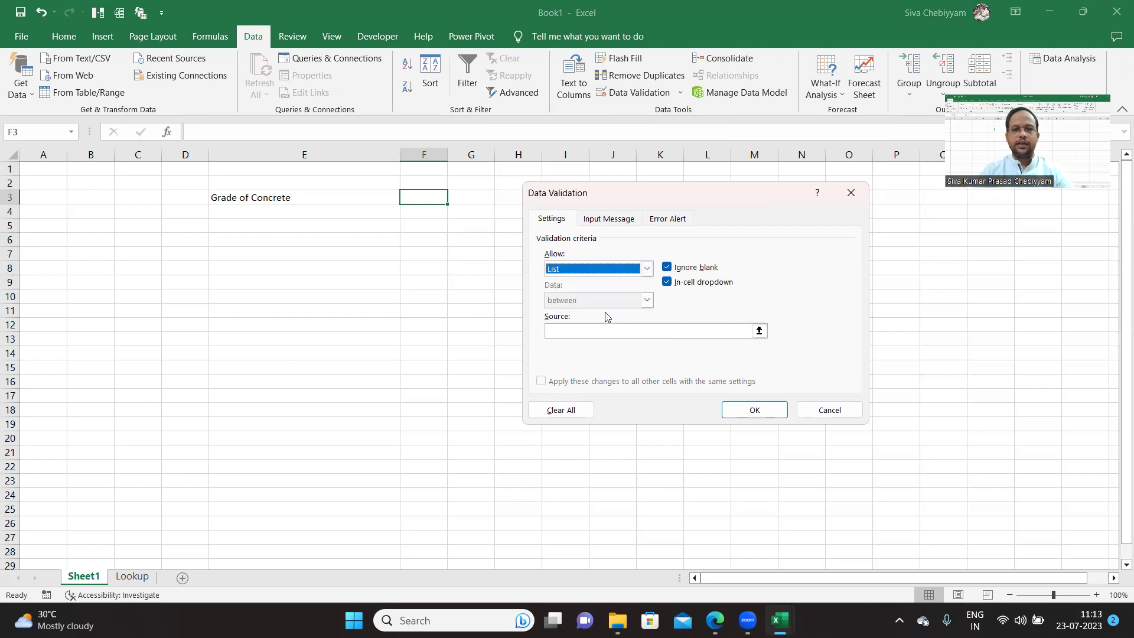
{"action": "left_click", "coordinate": [570, 331]}
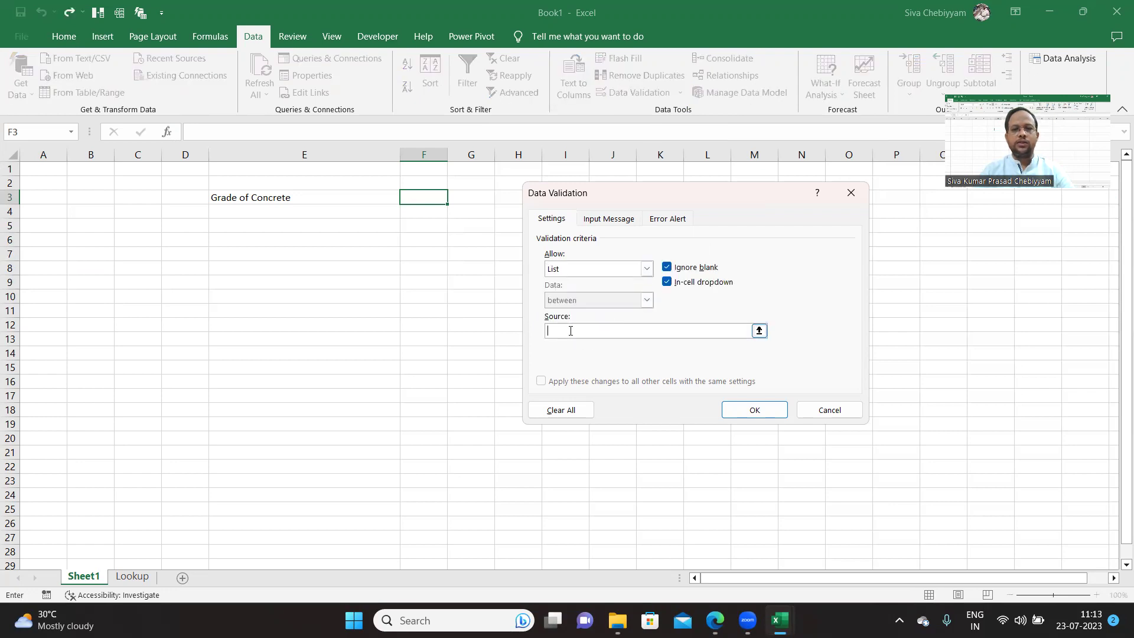
{"action": "type", "text": "=grade"}
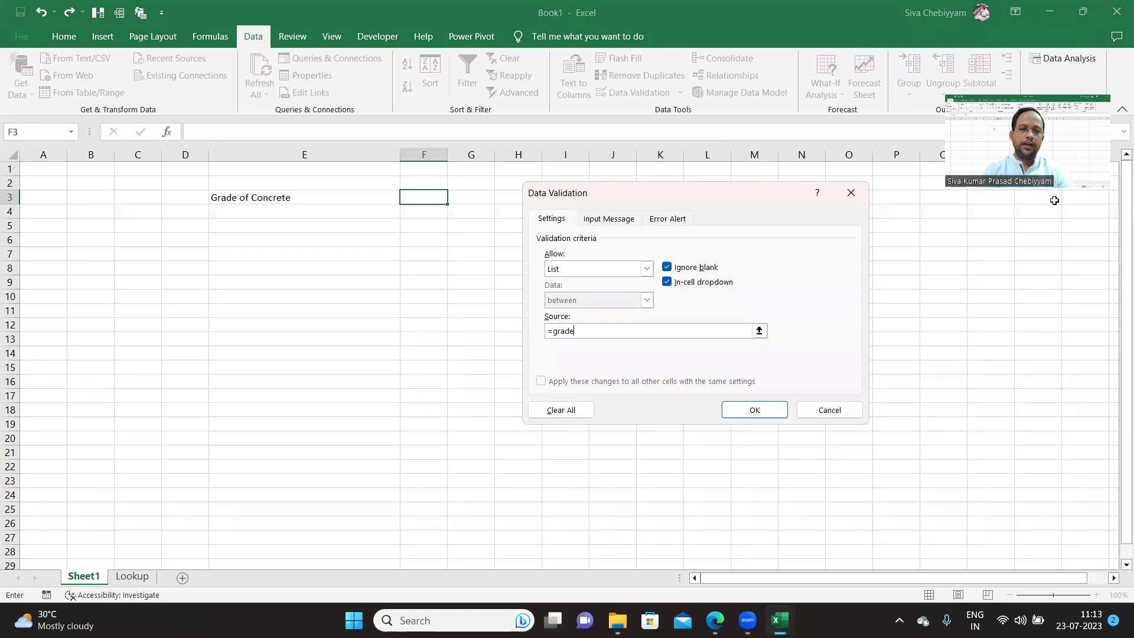
{"action": "key", "text": "Return"}
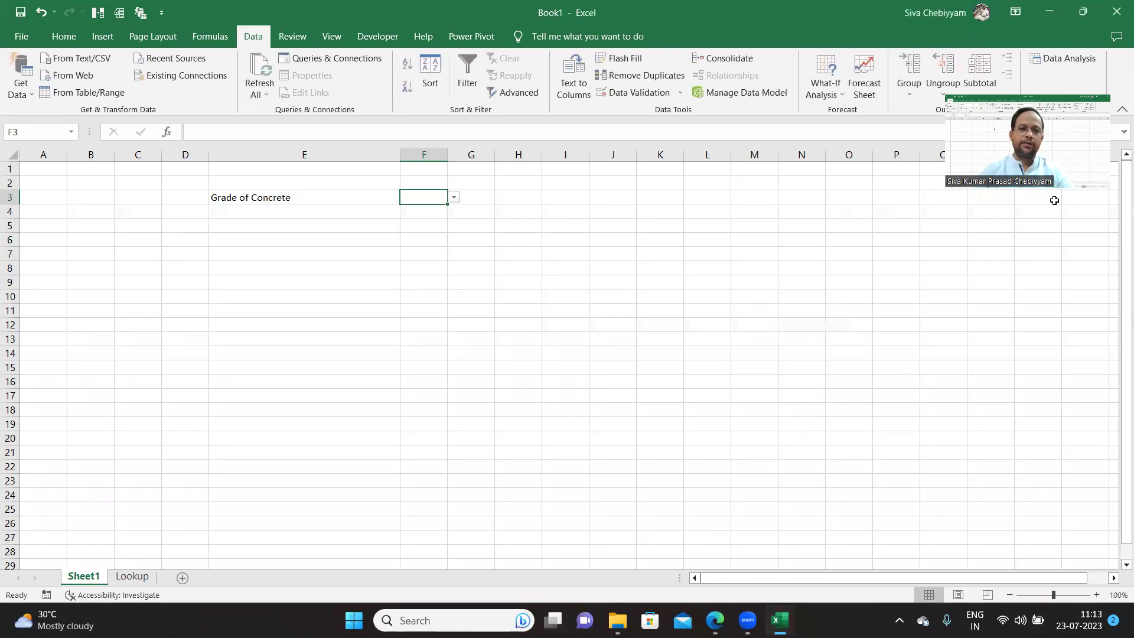
{"action": "left_click", "coordinate": [454, 199]}
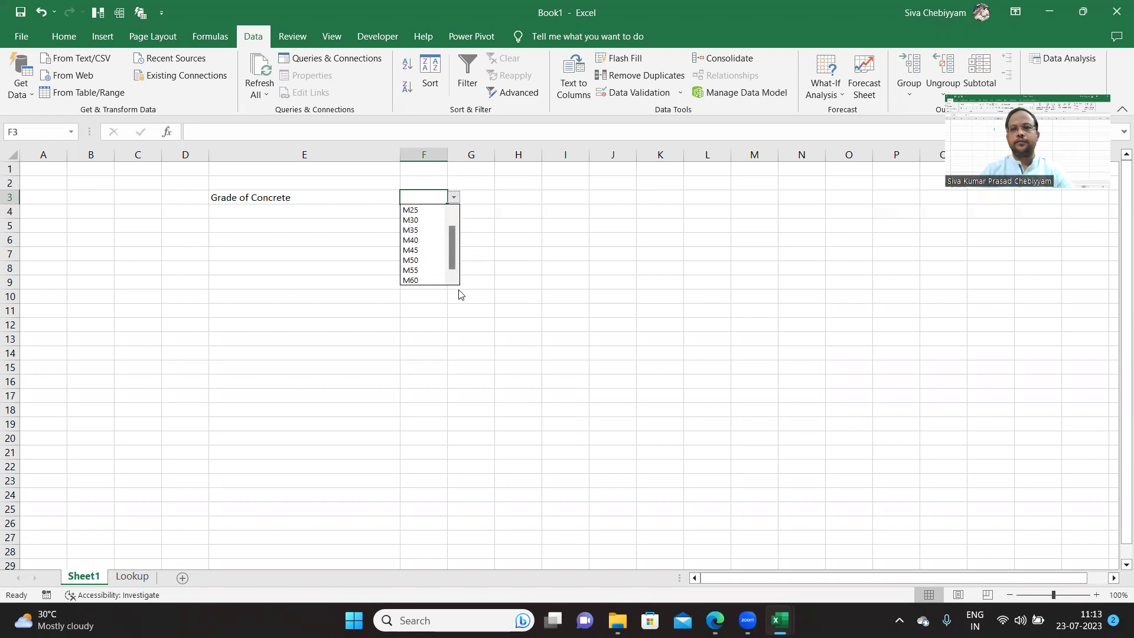
{"action": "left_click", "coordinate": [648, 237]}
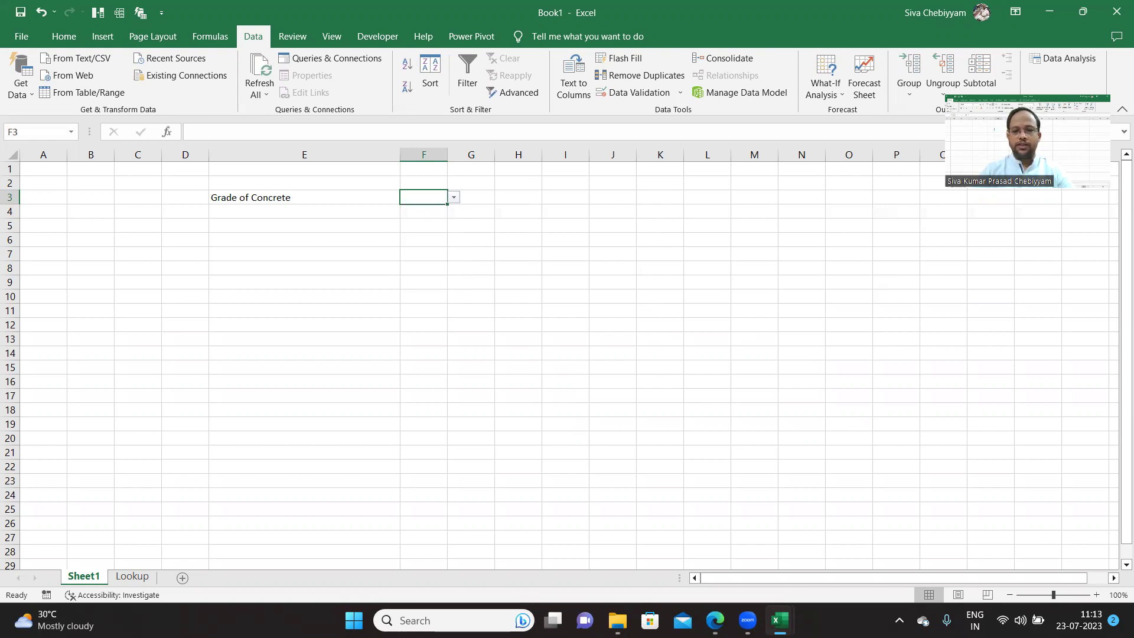
- Switch to the Concrete_Mix_Design1 workbook and choose M40 as the concrete grade in C9 of the Design sheet
{"action": "mouse_move", "coordinate": [749, 604]}
{"action": "left_click", "coordinate": [744, 538]}
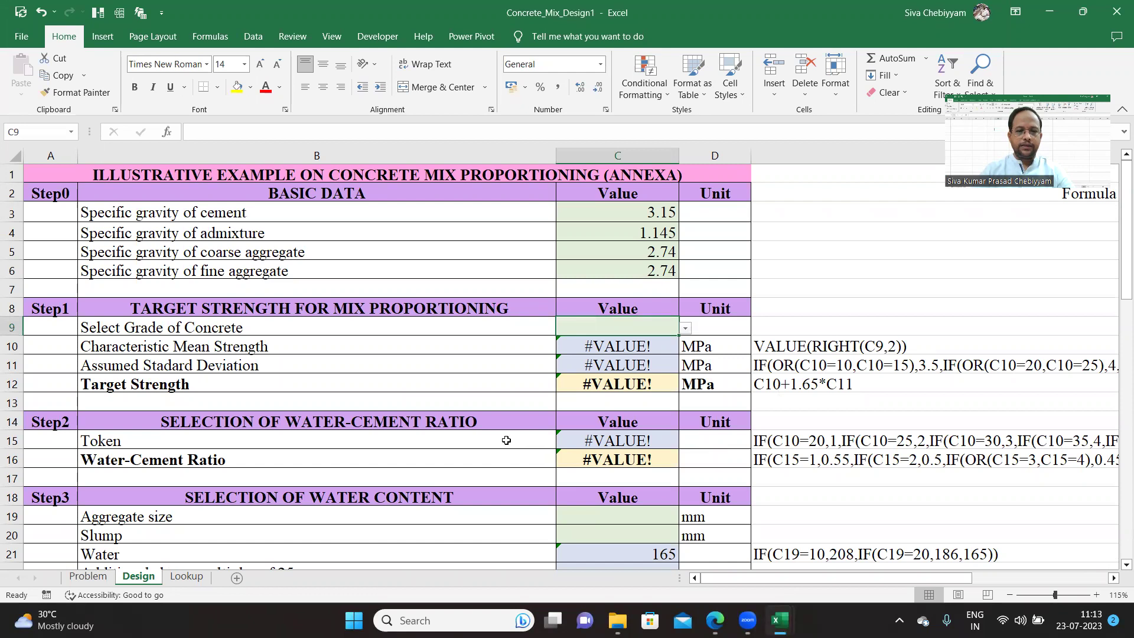
{"action": "left_click", "coordinate": [685, 329]}
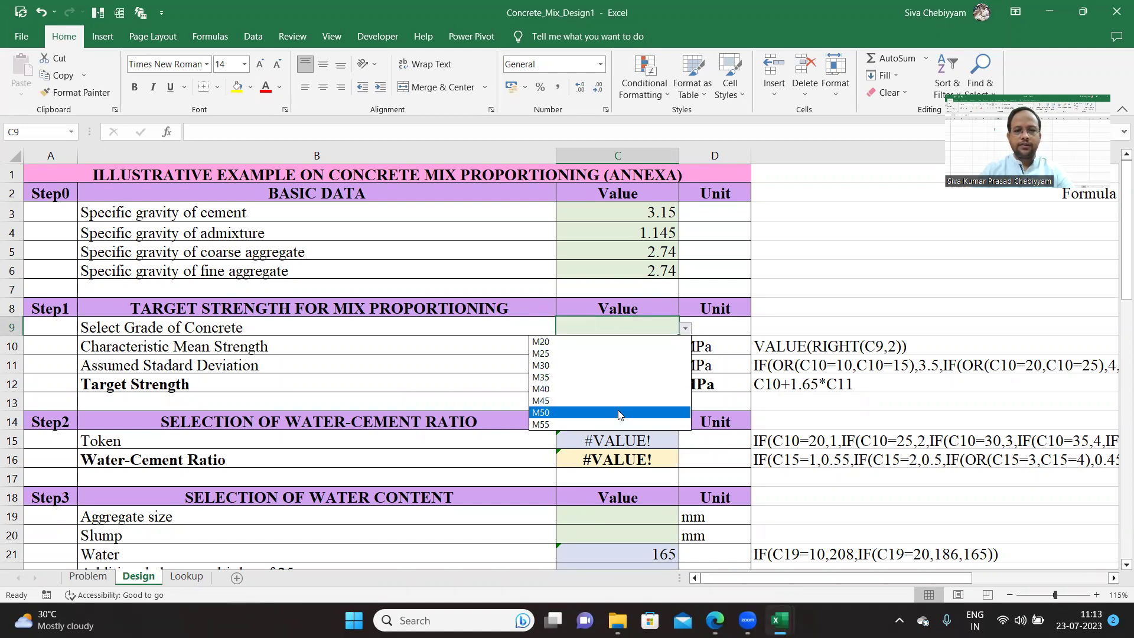
{"action": "left_click", "coordinate": [634, 387]}
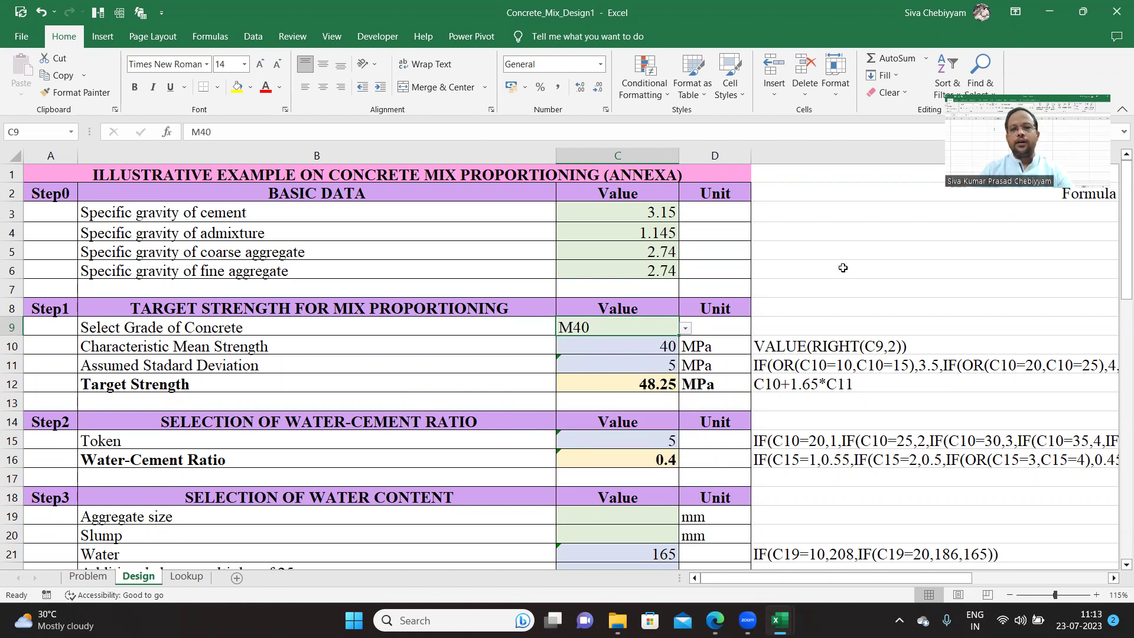
- Try the grades M20 and M25 in C9 to test how the target strength calculation responds
{"action": "left_click", "coordinate": [686, 329]}
{"action": "left_click", "coordinate": [647, 342]}
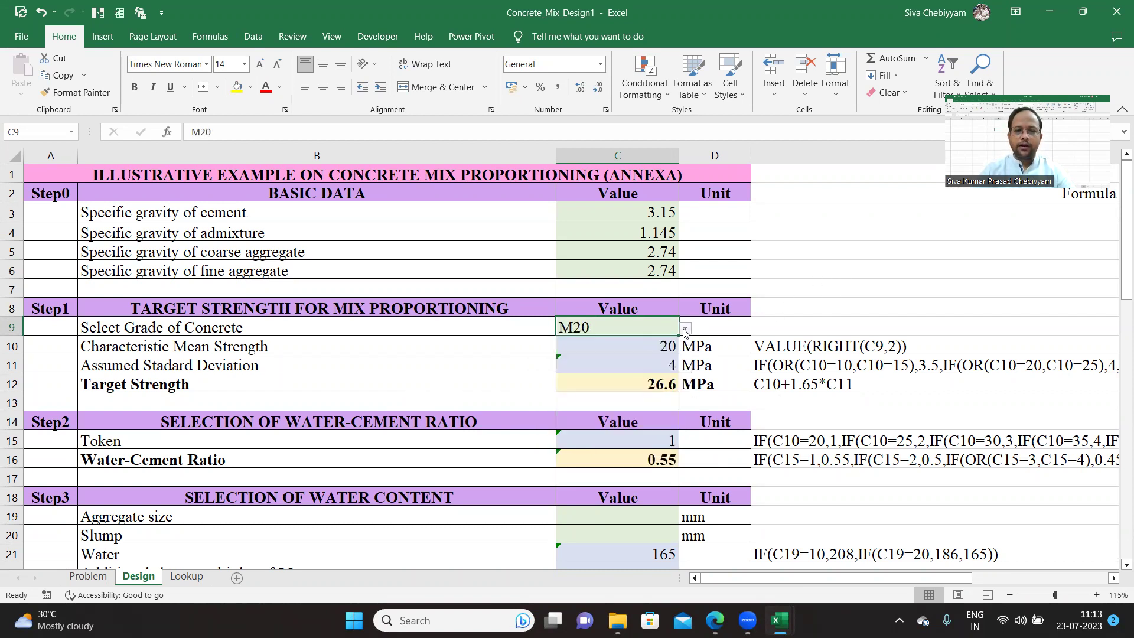
{"action": "left_click", "coordinate": [685, 329]}
{"action": "left_click", "coordinate": [644, 355]}
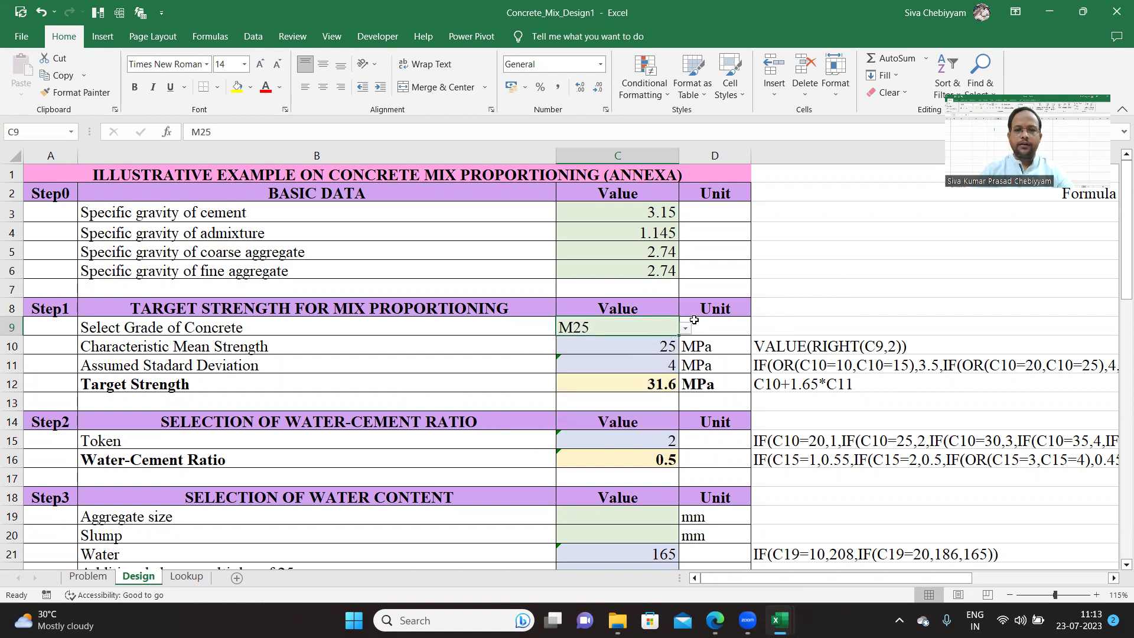
{"action": "left_click", "coordinate": [687, 328]}
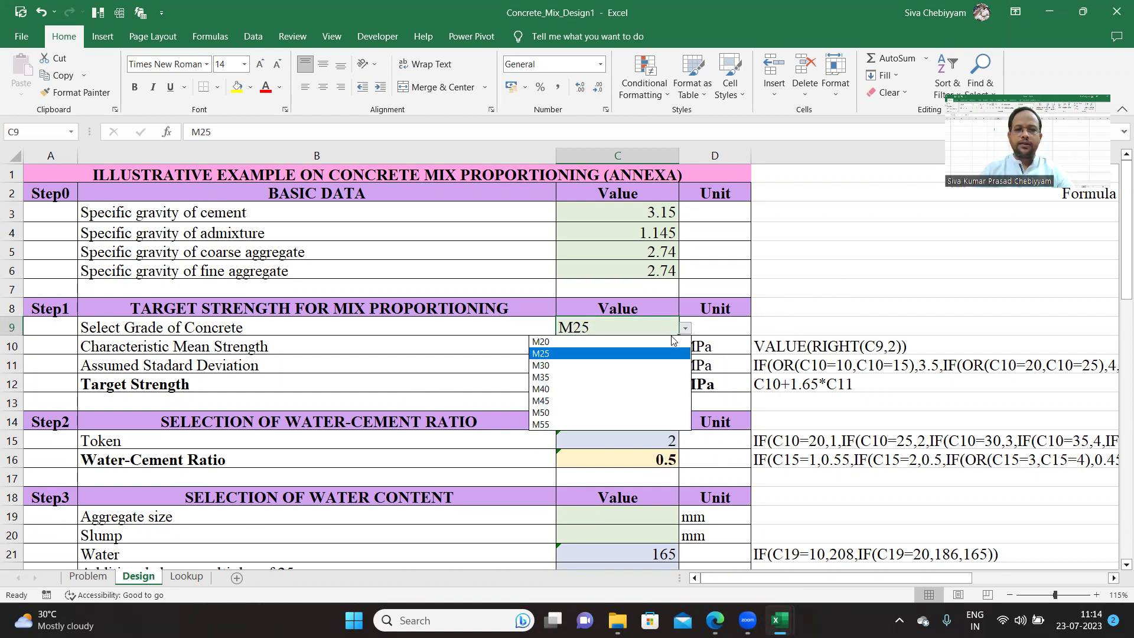
{"action": "left_click", "coordinate": [638, 344]}
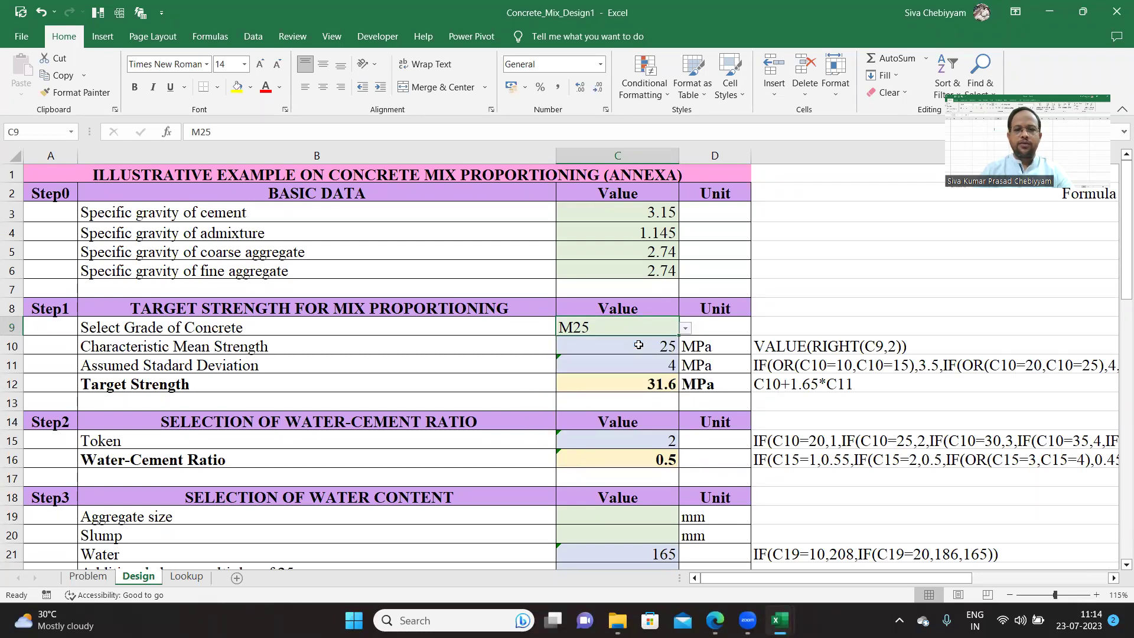
{"action": "left_click", "coordinate": [685, 328]}
{"action": "left_click", "coordinate": [661, 354]}
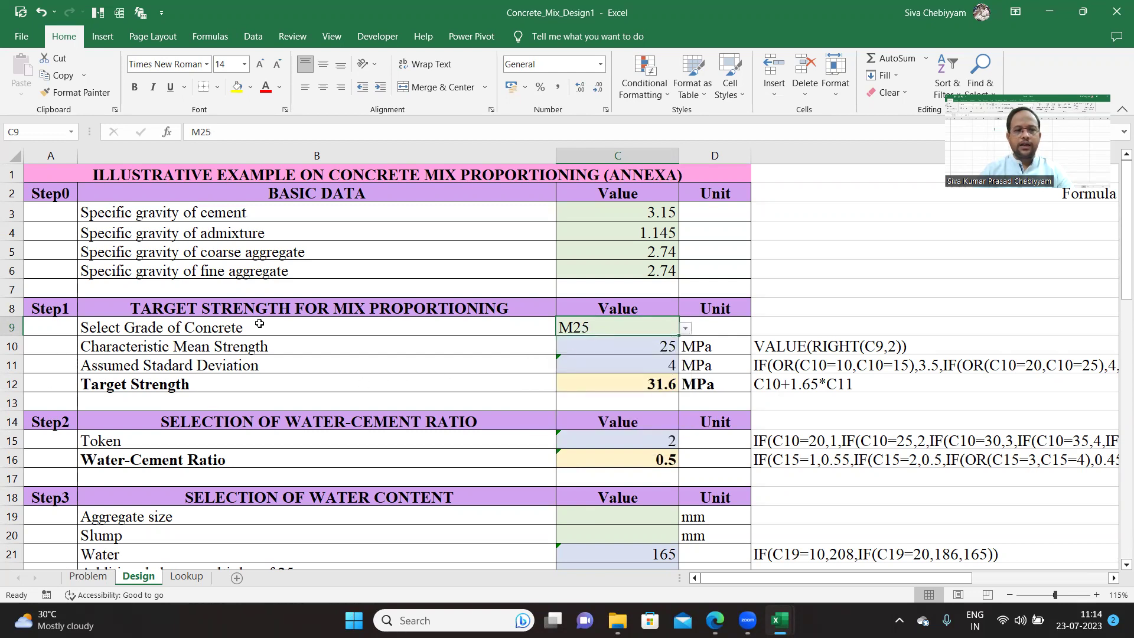
- Try grade M30 in C9 and check the assumed standard deviation in C11 and the target strength in C12
{"action": "left_click", "coordinate": [686, 329]}
{"action": "left_click", "coordinate": [628, 366]}
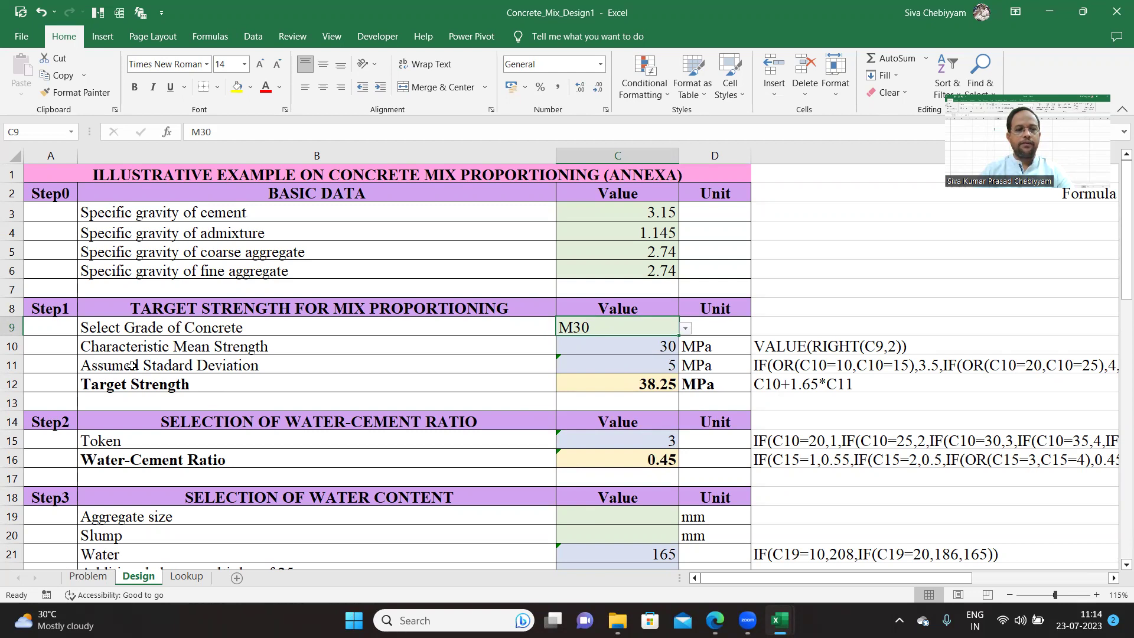
{"action": "left_click", "coordinate": [131, 366]}
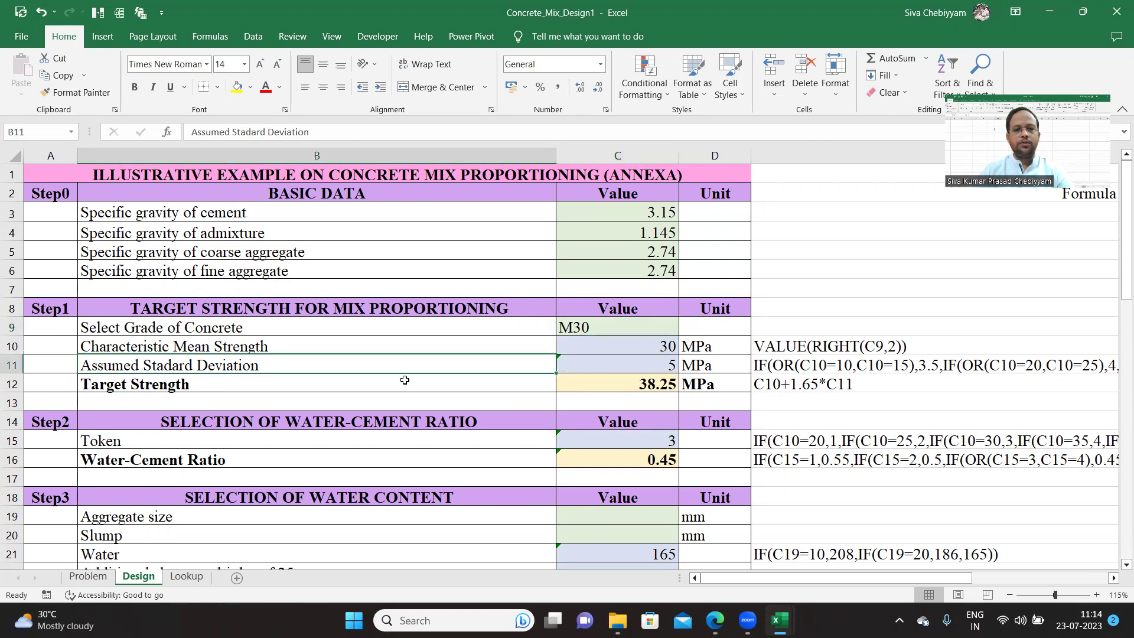
{"action": "left_click", "coordinate": [633, 364]}
{"action": "left_click", "coordinate": [667, 326]}
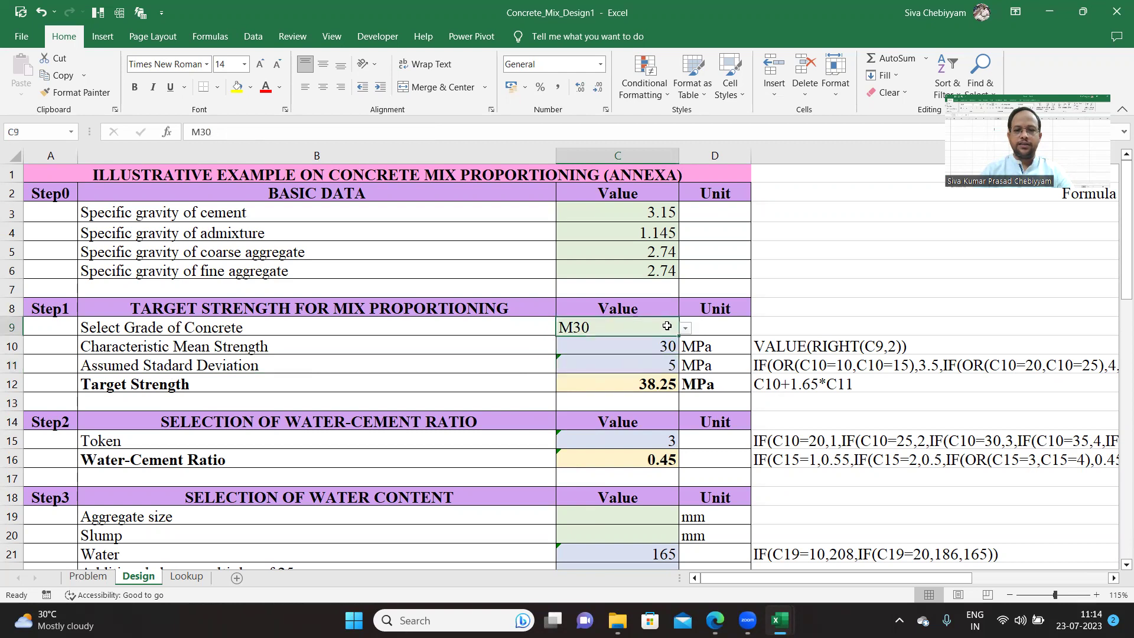
{"action": "left_click", "coordinate": [140, 387]}
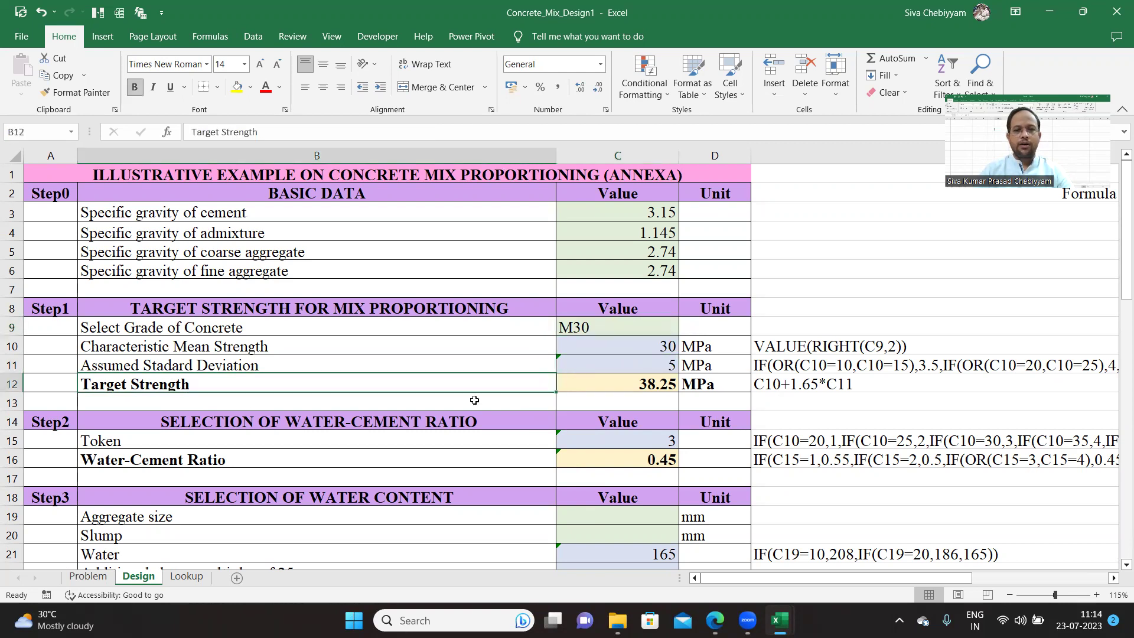
{"action": "left_click", "coordinate": [629, 384]}
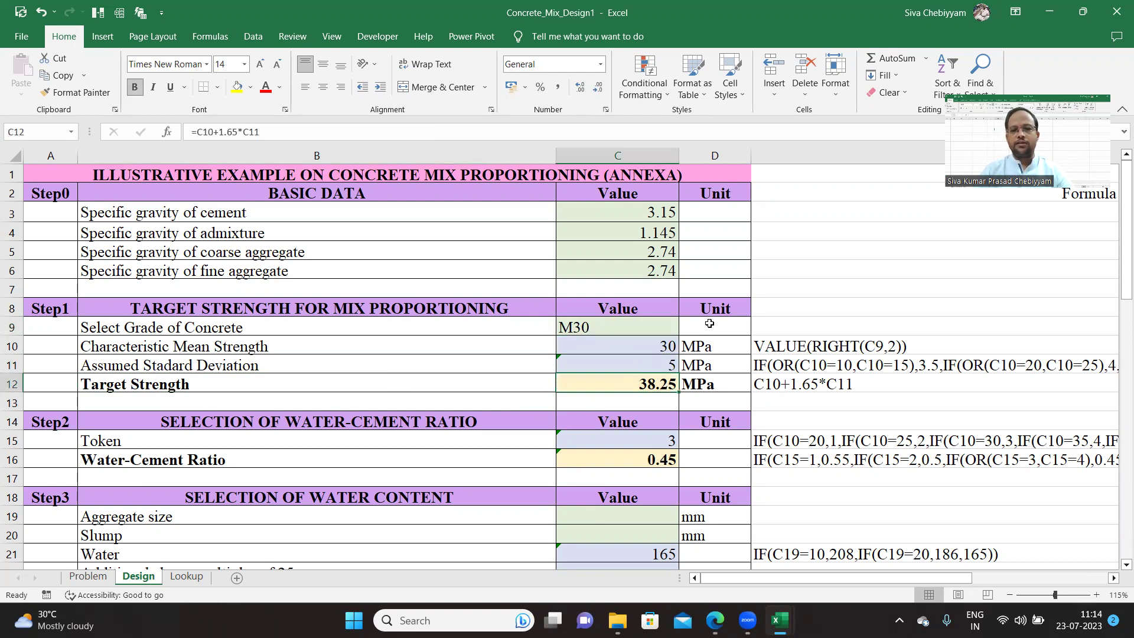
- Set the concrete grade in C9 to M40 and inspect the formulas in C10, C11 and C12
{"action": "left_click", "coordinate": [671, 328]}
{"action": "left_click", "coordinate": [686, 329]}
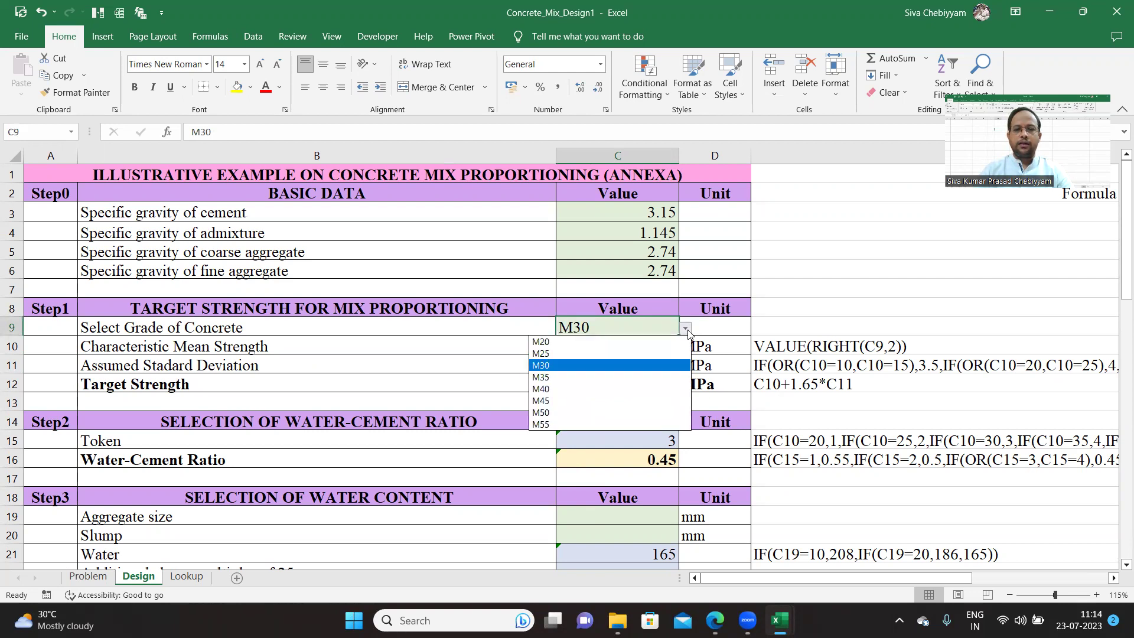
{"action": "left_click", "coordinate": [626, 390]}
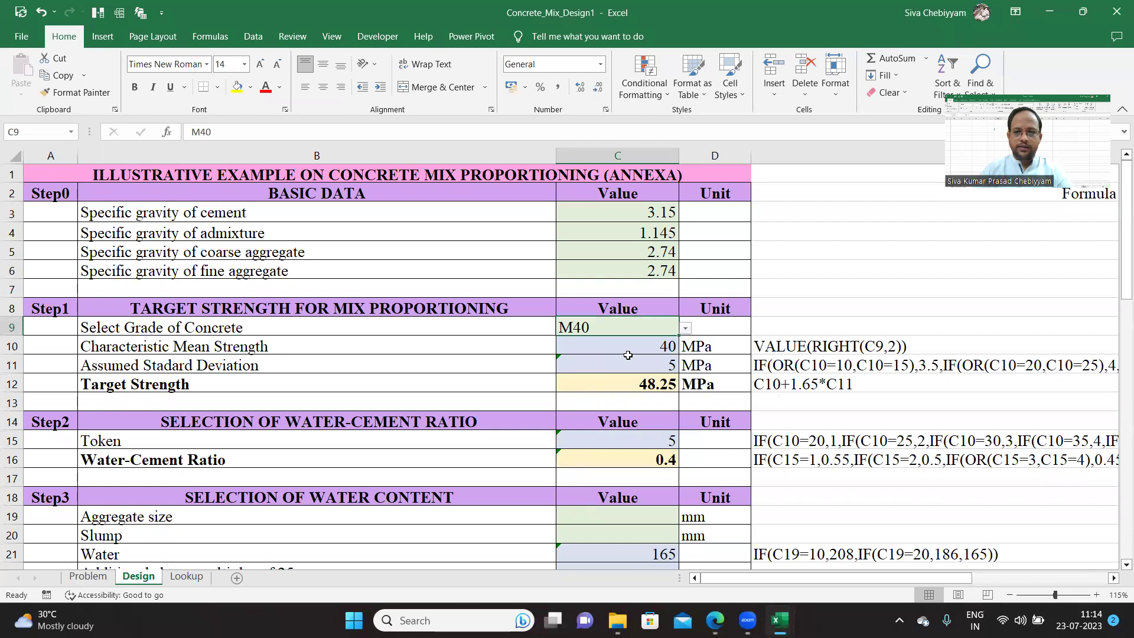
{"action": "left_click", "coordinate": [649, 345]}
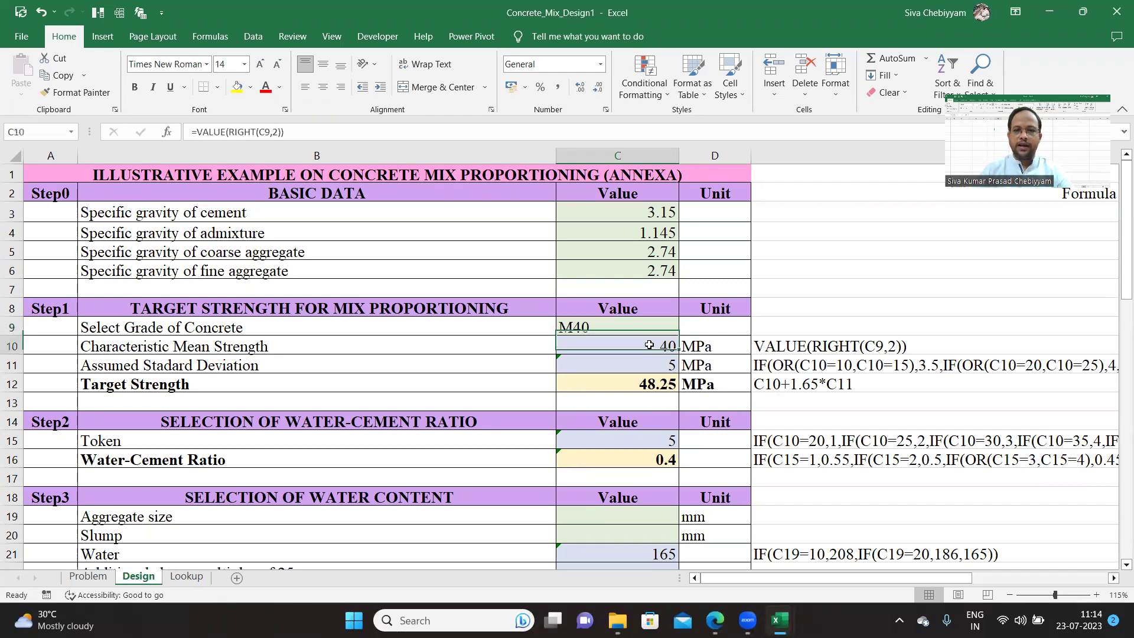
{"action": "left_click", "coordinate": [618, 367]}
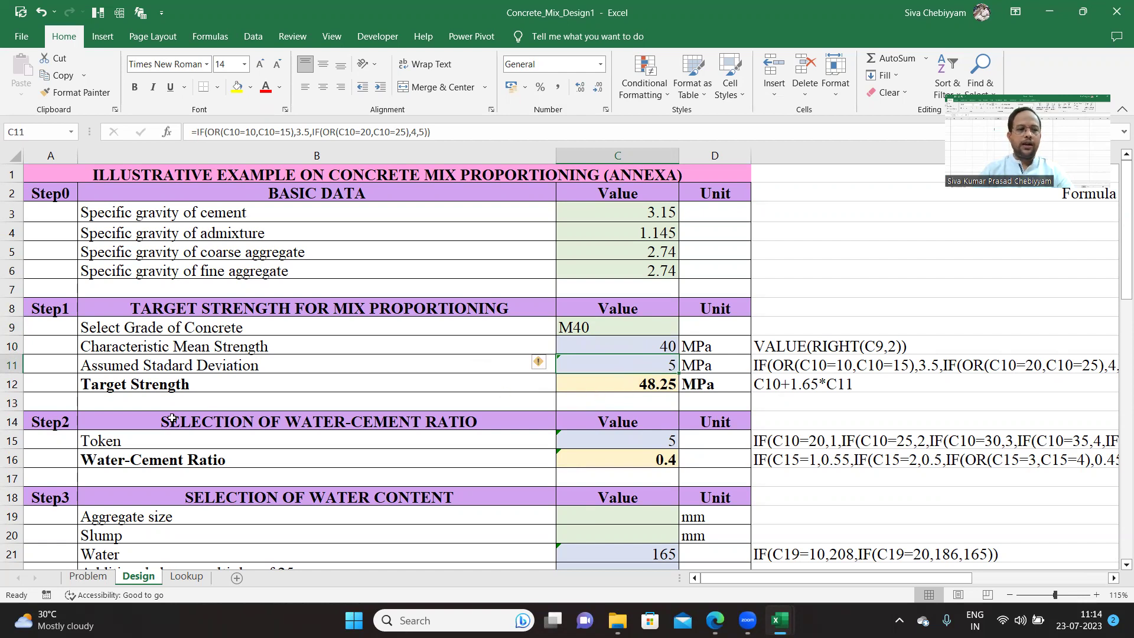
{"action": "left_click", "coordinate": [144, 385]}
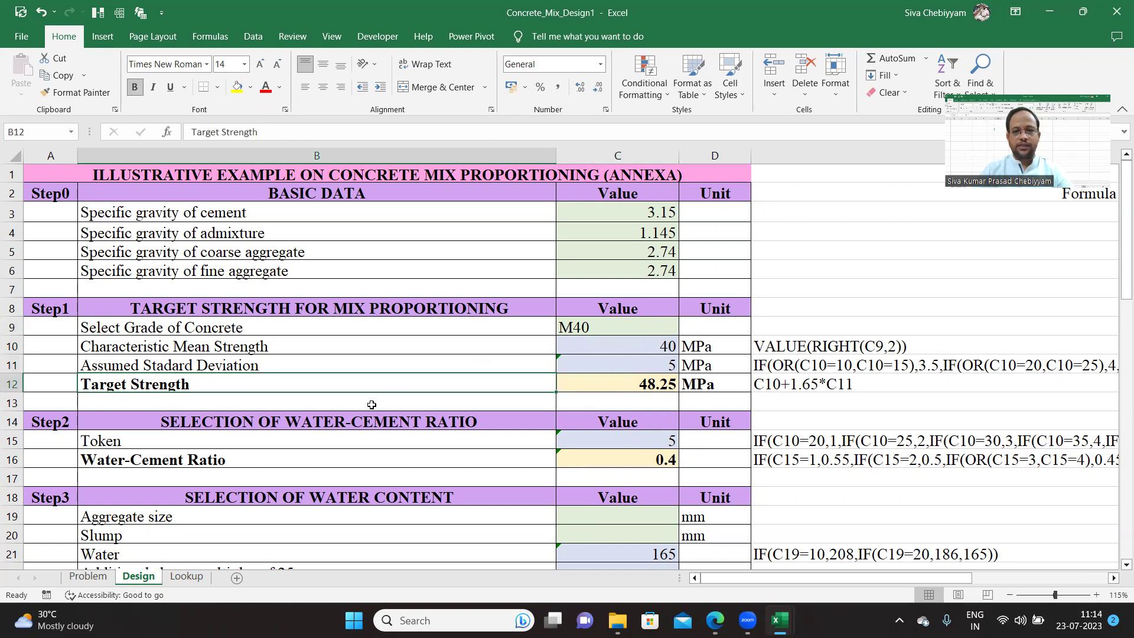
{"action": "left_click", "coordinate": [633, 384]}
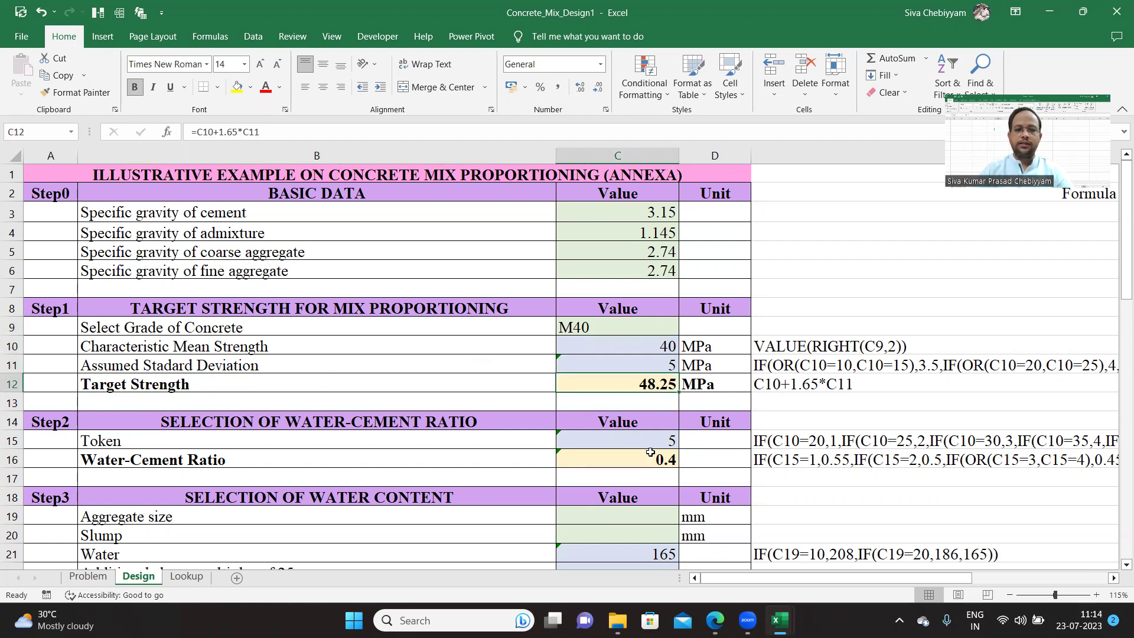
- Switch to is.10262.2009.pdf in Microsoft Edge and examine the target strength formula in section A-3, highlighting its 1.65 s term
{"action": "mouse_move", "coordinate": [715, 620]}
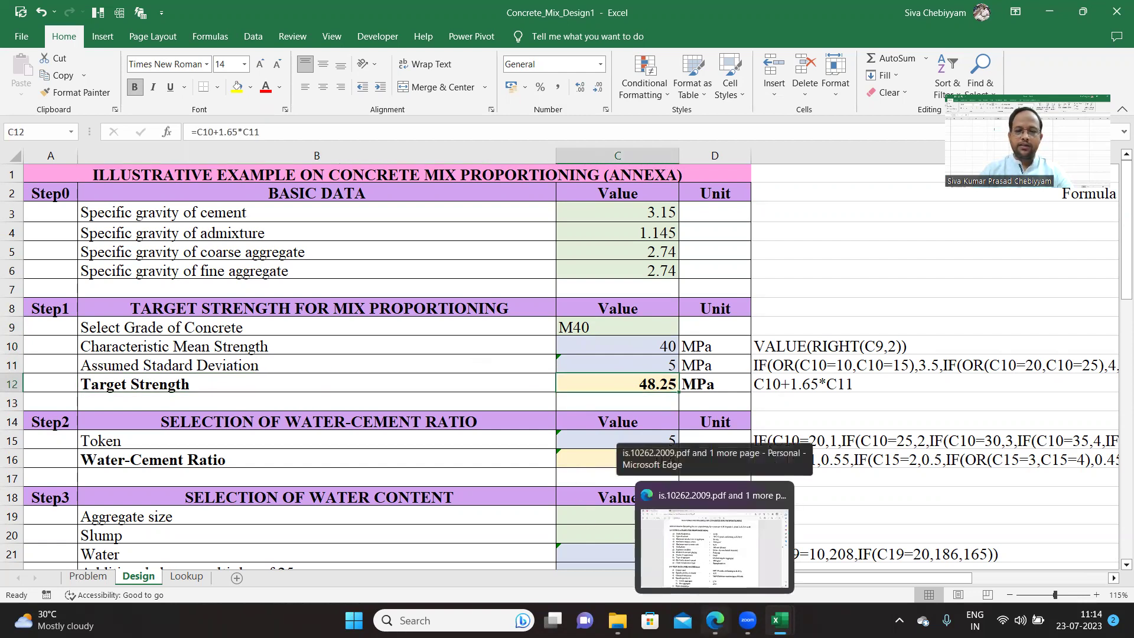
{"action": "left_click", "coordinate": [714, 546]}
{"action": "scroll", "coordinate": [556, 378], "scroll_direction": "down", "scroll_amount": 10}
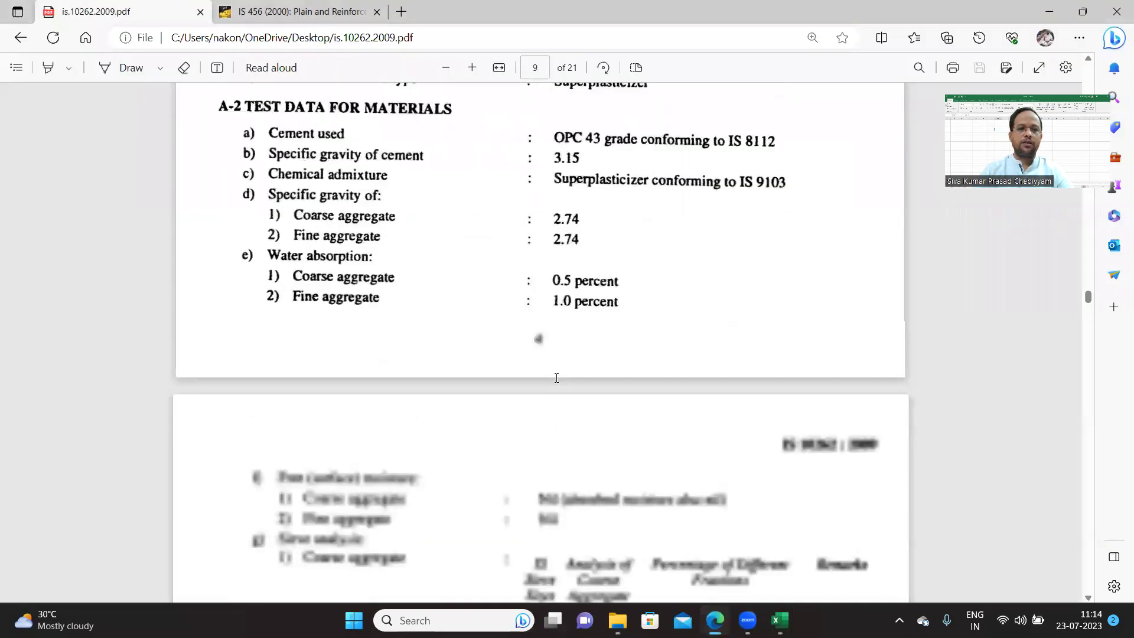
{"action": "scroll", "coordinate": [556, 378], "scroll_direction": "down", "scroll_amount": 5}
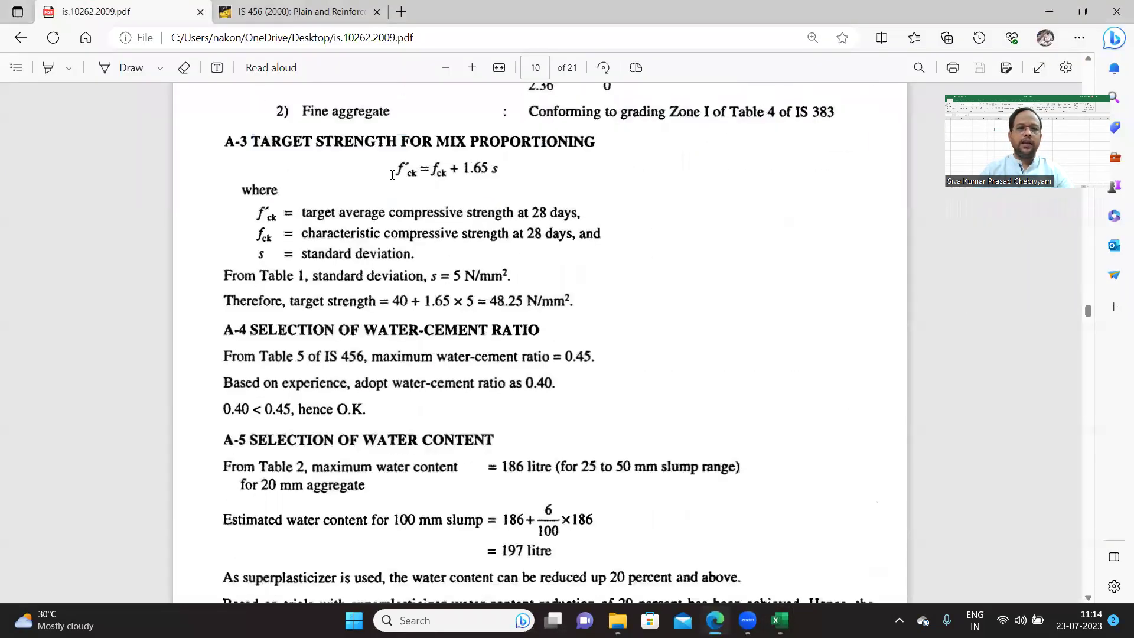
{"action": "left_click_drag", "start_coordinate": [391, 169], "coordinate": [504, 171]}
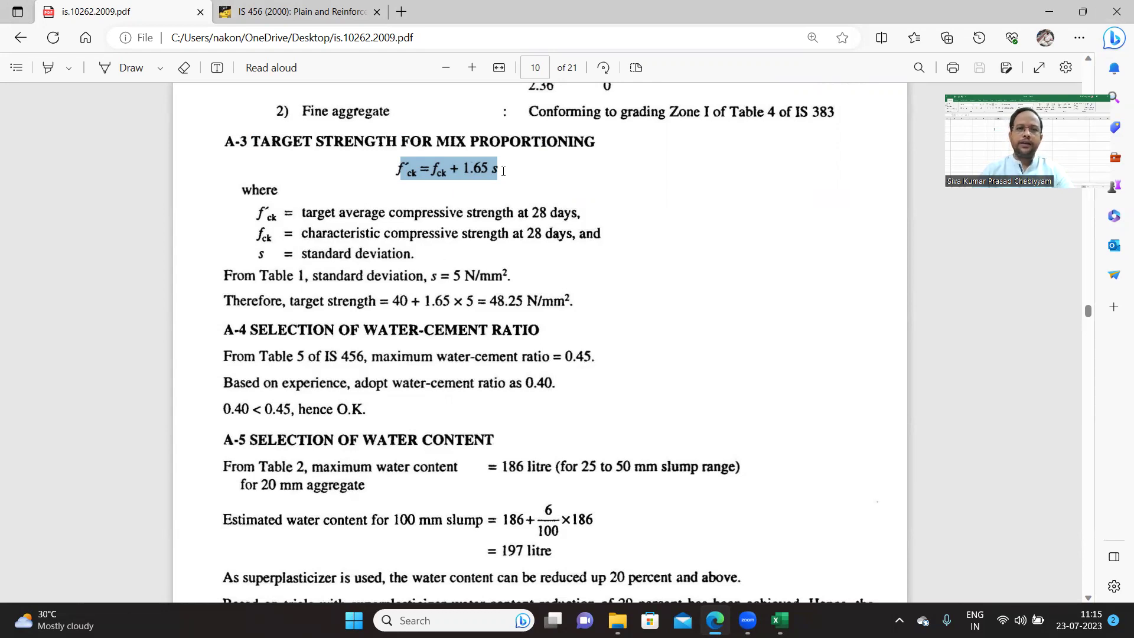
{"action": "left_click", "coordinate": [485, 168]}
{"action": "left_click_drag", "start_coordinate": [480, 168], "coordinate": [505, 171]}
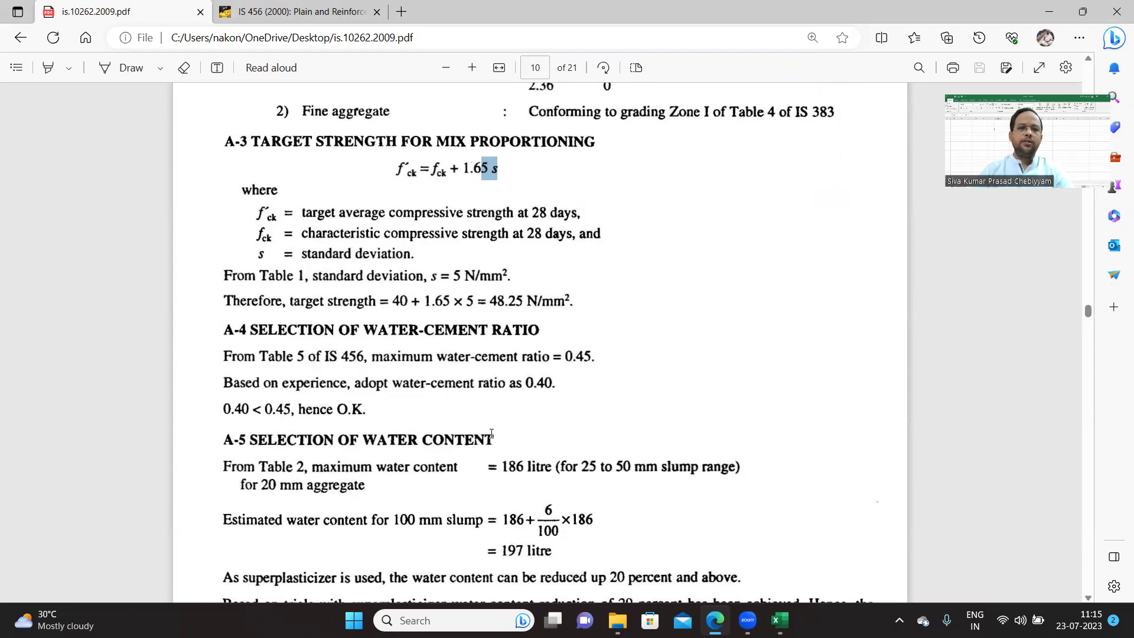
- Find Table 1 in the code PDF and examine the assumed standard deviations for the M10–M15, M20–M25 and M30–M55 grade groups
{"action": "scroll", "coordinate": [491, 434], "scroll_direction": "up", "scroll_amount": 15}
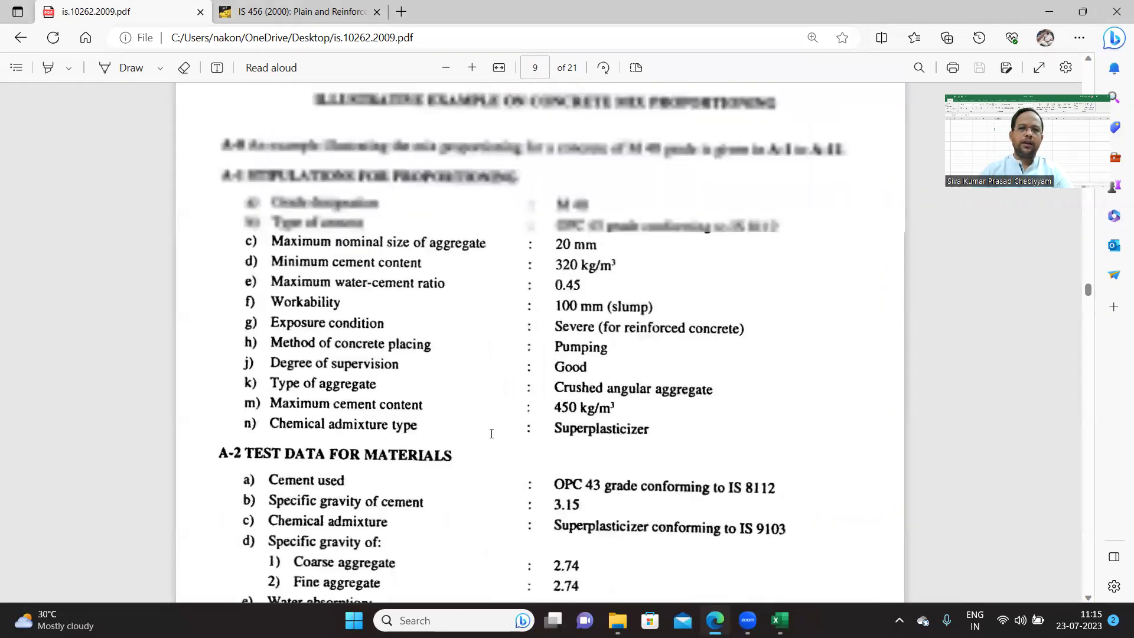
{"action": "scroll", "coordinate": [492, 433], "scroll_direction": "up", "scroll_amount": 10}
{"action": "scroll", "coordinate": [491, 434], "scroll_direction": "up", "scroll_amount": 10}
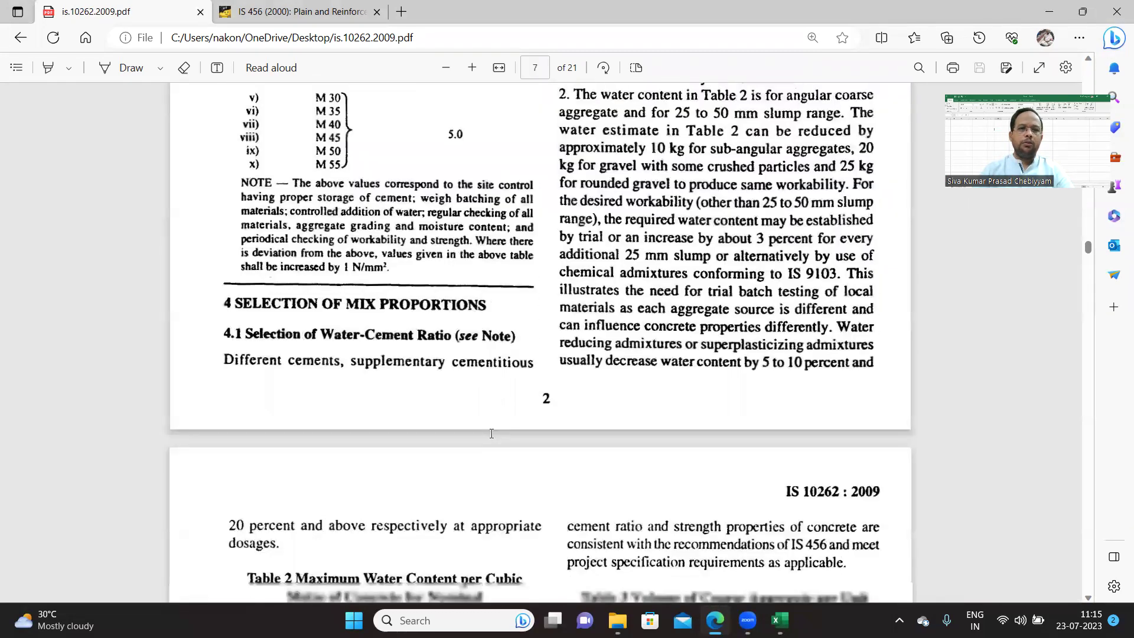
{"action": "scroll", "coordinate": [491, 433], "scroll_direction": "up", "scroll_amount": 5}
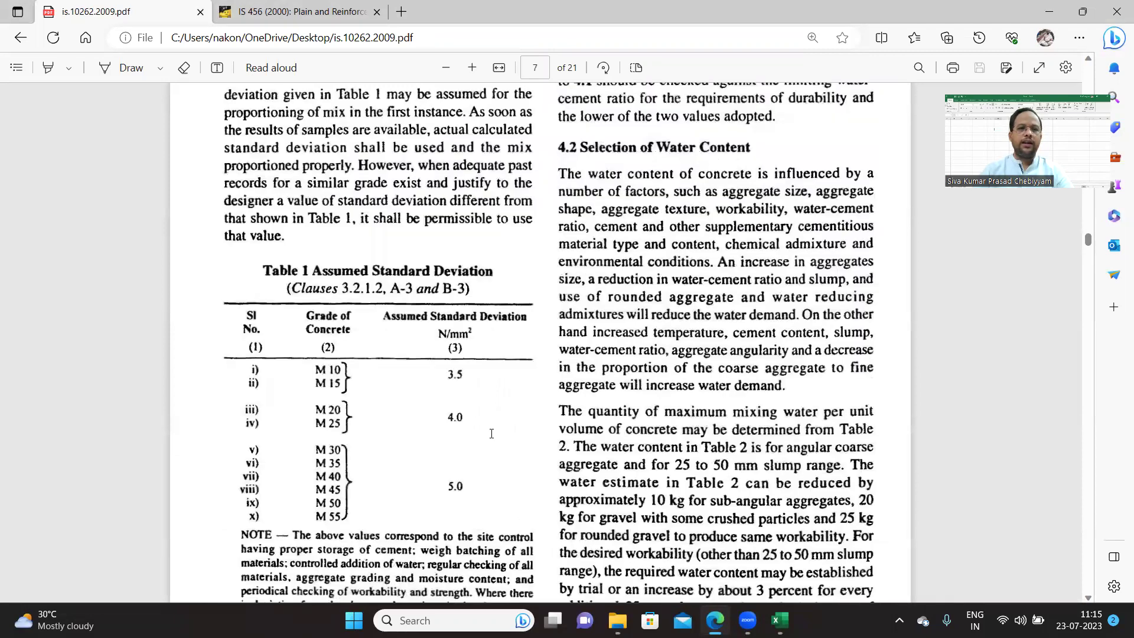
{"action": "scroll", "coordinate": [290, 137], "scroll_direction": "down", "scroll_amount": 2}
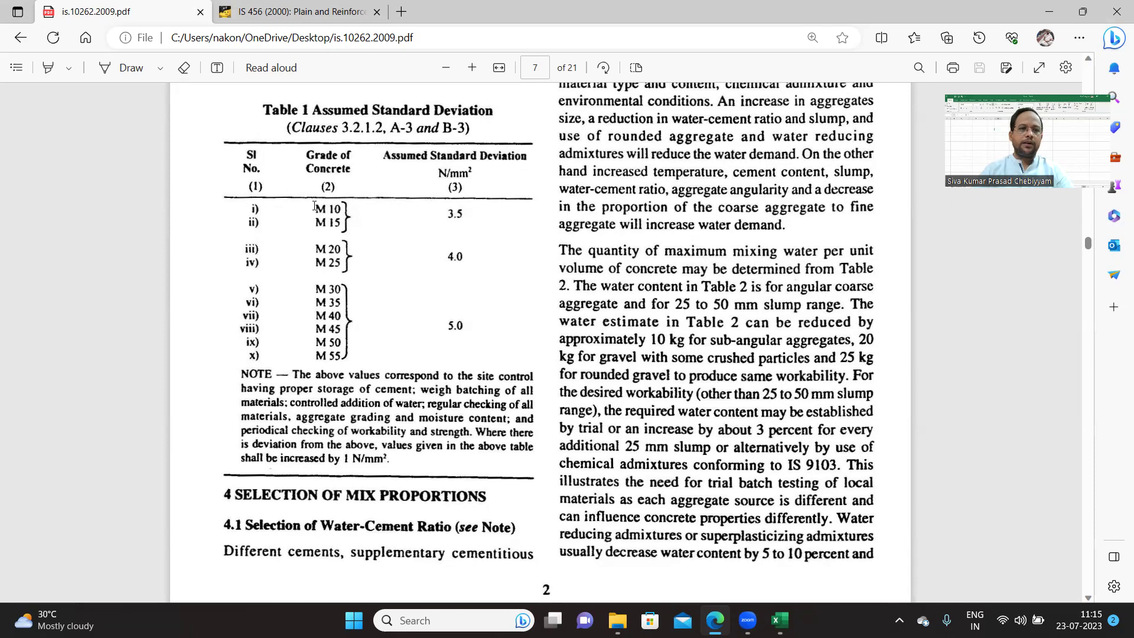
{"action": "left_click_drag", "start_coordinate": [314, 207], "coordinate": [350, 214]}
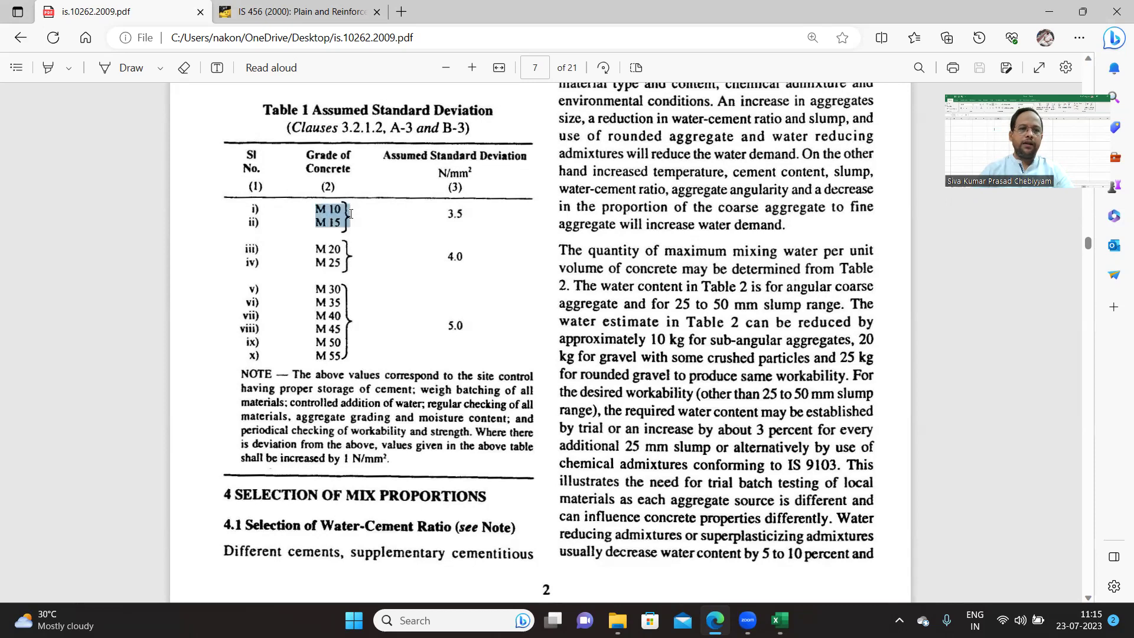
{"action": "left_click", "coordinate": [447, 214]}
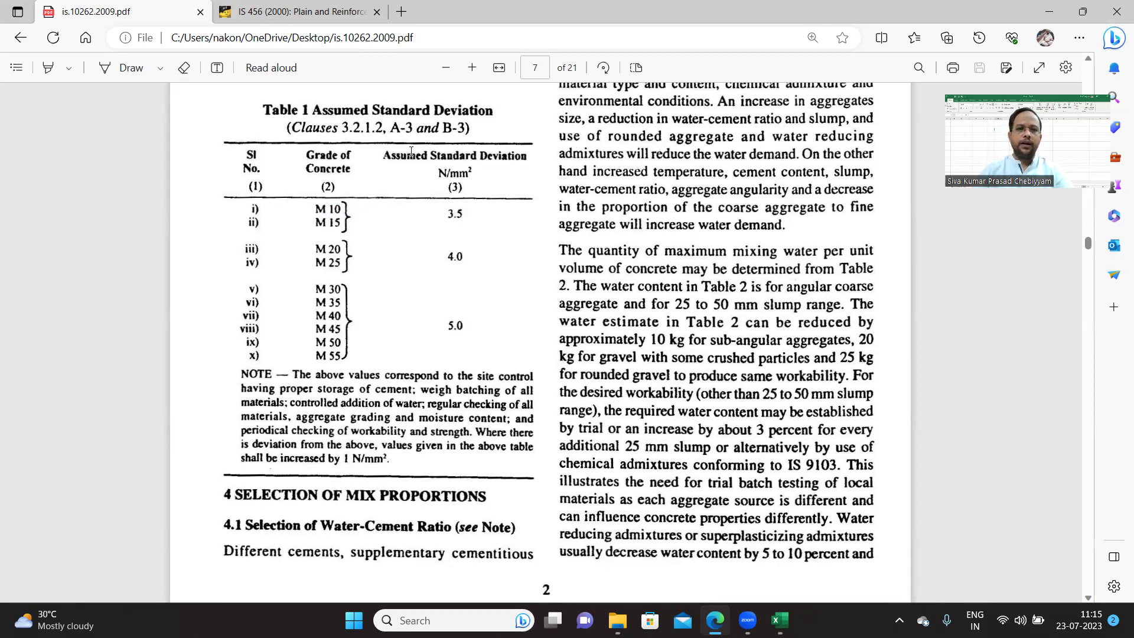
{"action": "double_click", "coordinate": [479, 220]}
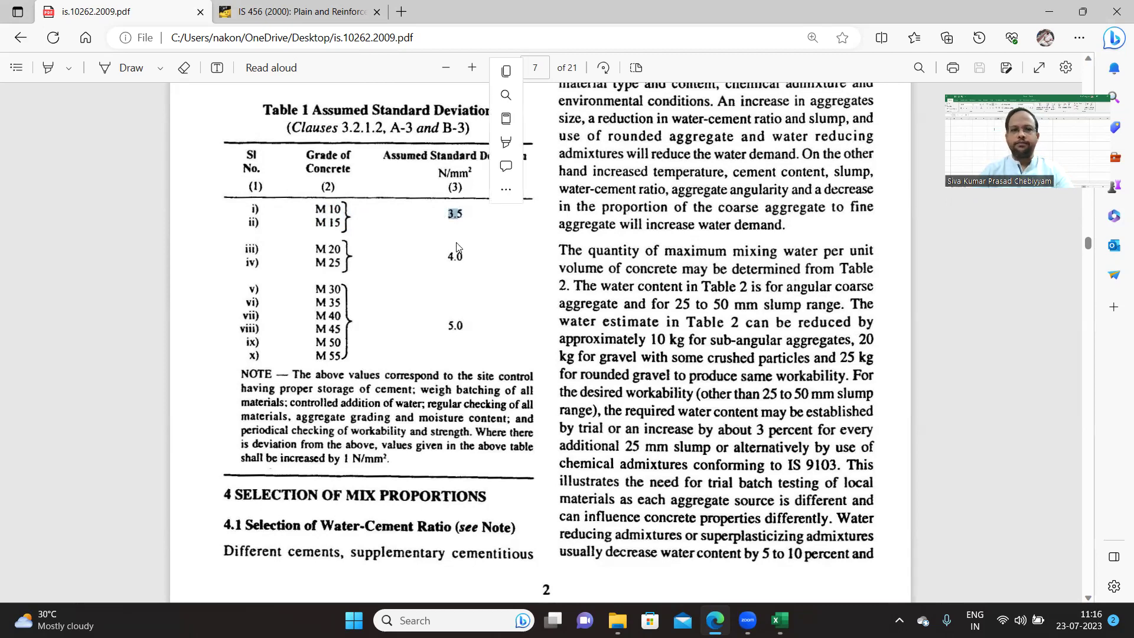
{"action": "left_click_drag", "start_coordinate": [314, 242], "coordinate": [354, 271]}
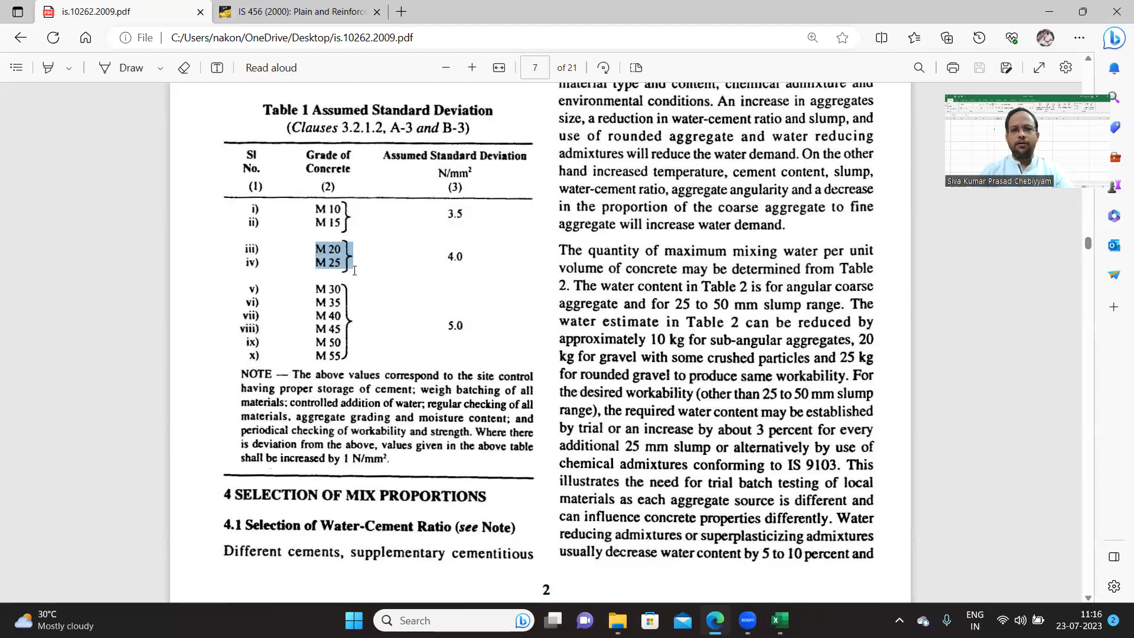
{"action": "left_click_drag", "start_coordinate": [447, 256], "coordinate": [456, 256]}
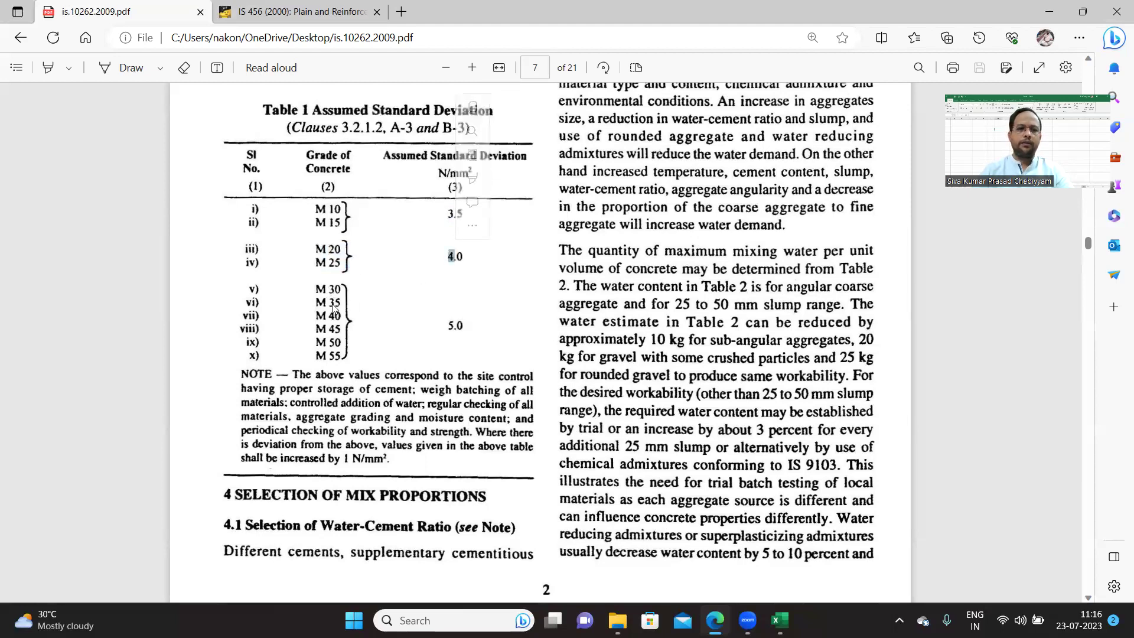
{"action": "left_click_drag", "start_coordinate": [448, 325], "coordinate": [461, 326]}
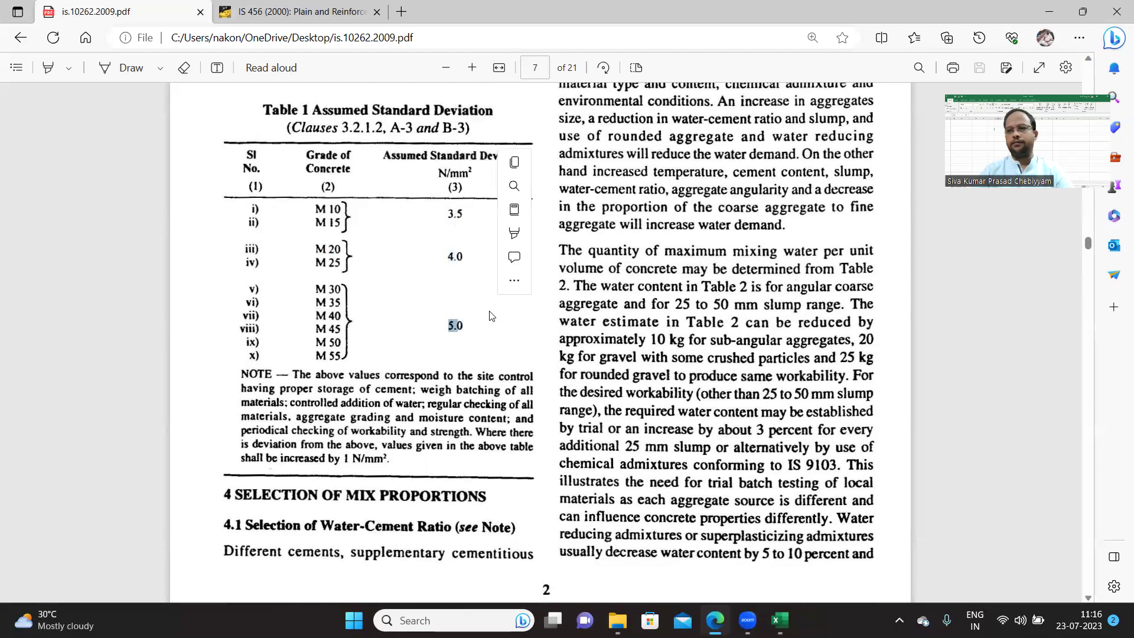
{"action": "left_click", "coordinate": [335, 273]}
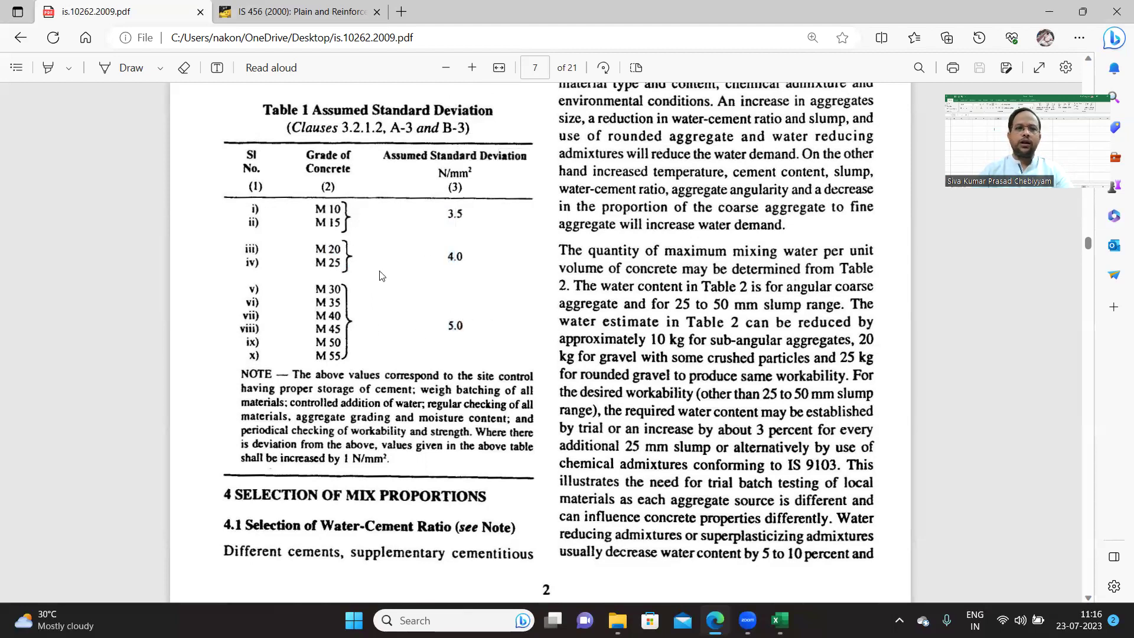
- Re-examine how Table 1 groups the concrete grades by row, highlighting the M10–M15 and M20–M25 entries
{"action": "left_click_drag", "start_coordinate": [249, 208], "coordinate": [269, 234]}
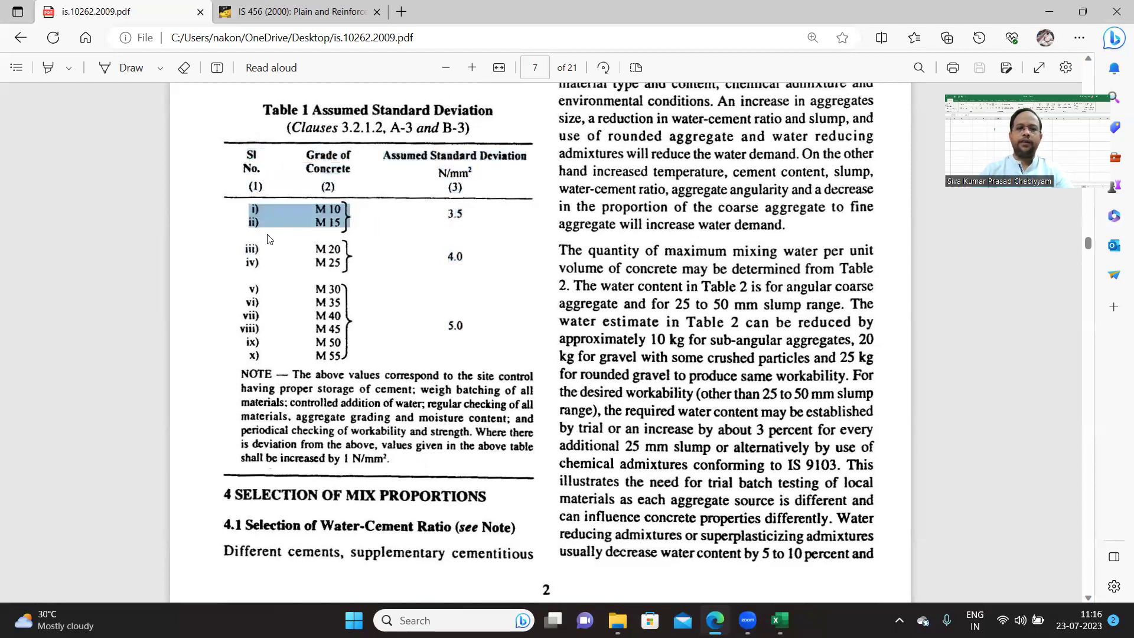
{"action": "left_click", "coordinate": [438, 335]}
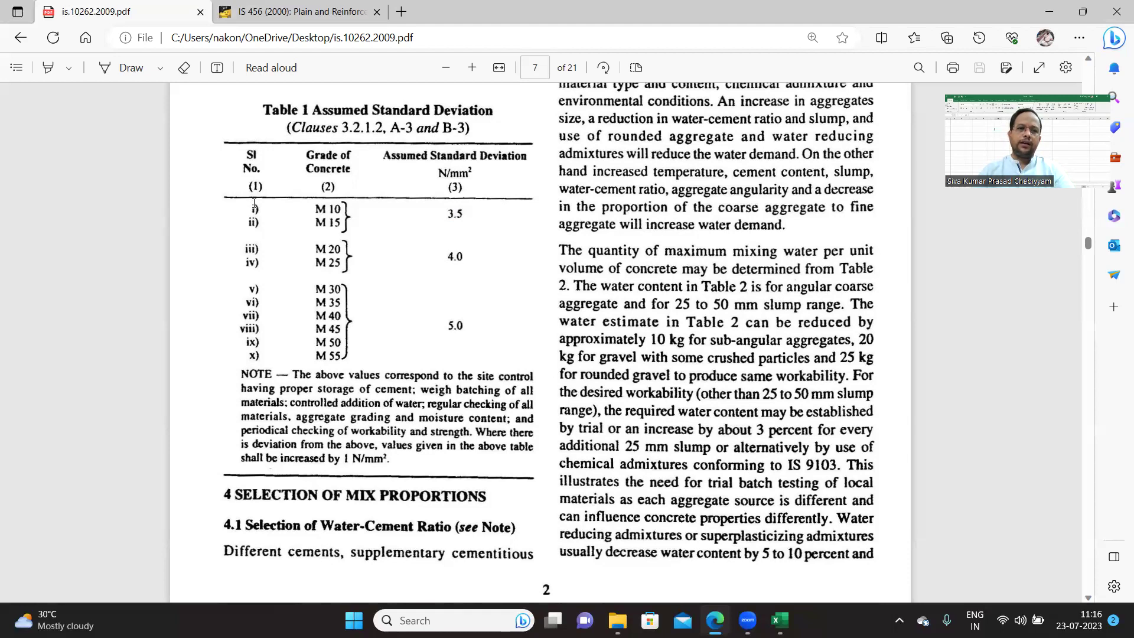
{"action": "left_click_drag", "start_coordinate": [254, 203], "coordinate": [464, 219]}
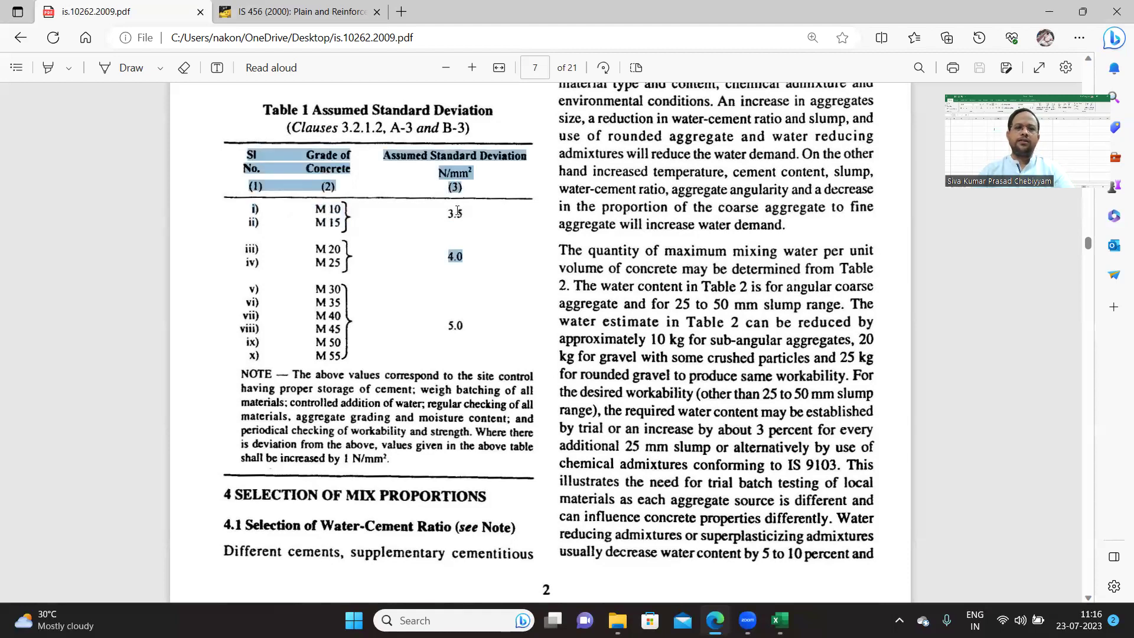
{"action": "left_click", "coordinate": [290, 246]}
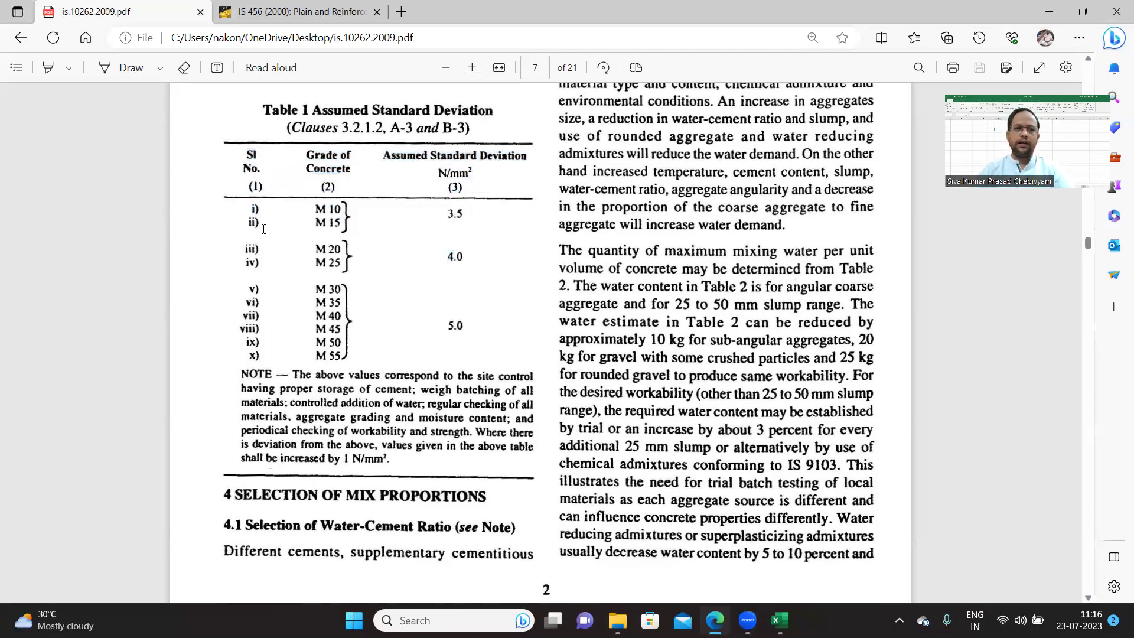
{"action": "left_click_drag", "start_coordinate": [267, 218], "coordinate": [412, 289]}
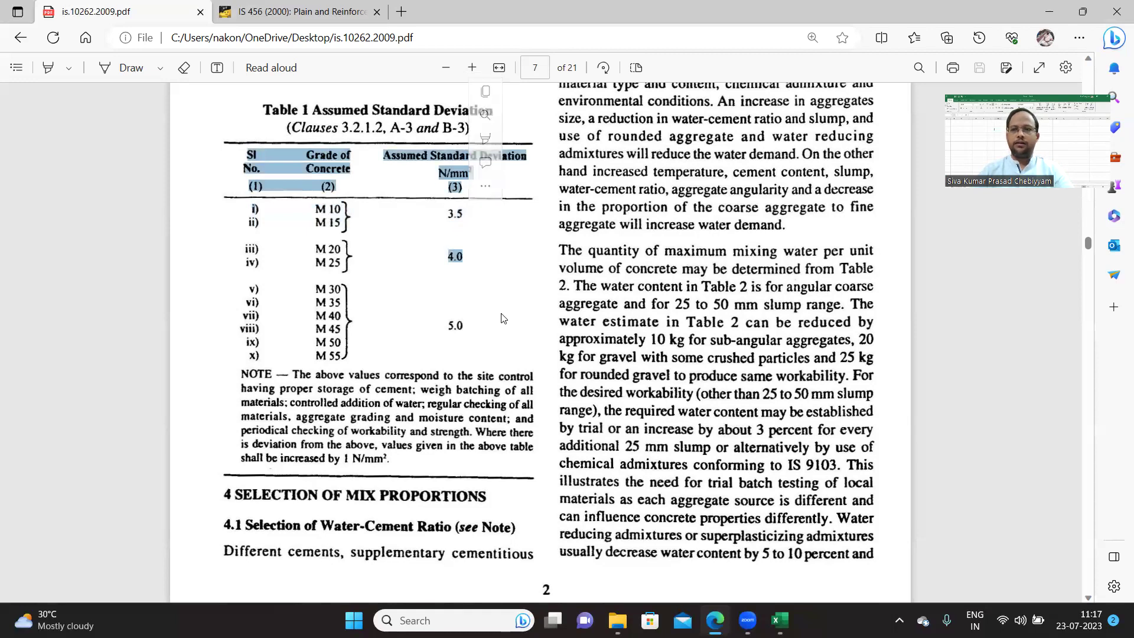
{"action": "left_click", "coordinate": [496, 287]}
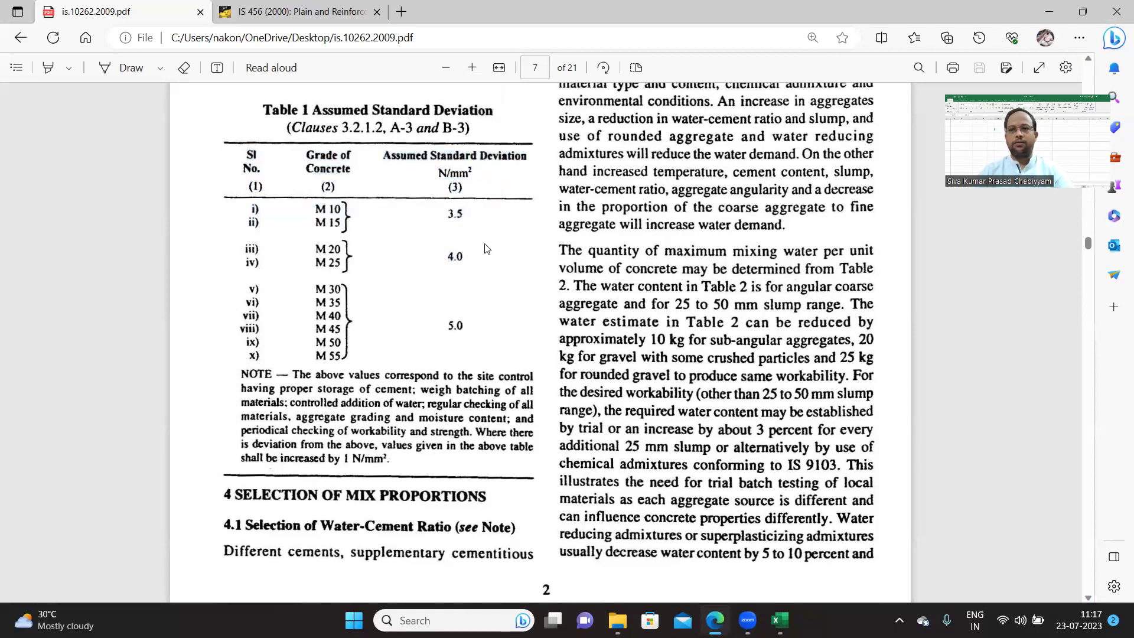
{"action": "left_click_drag", "start_coordinate": [313, 264], "coordinate": [364, 262]}
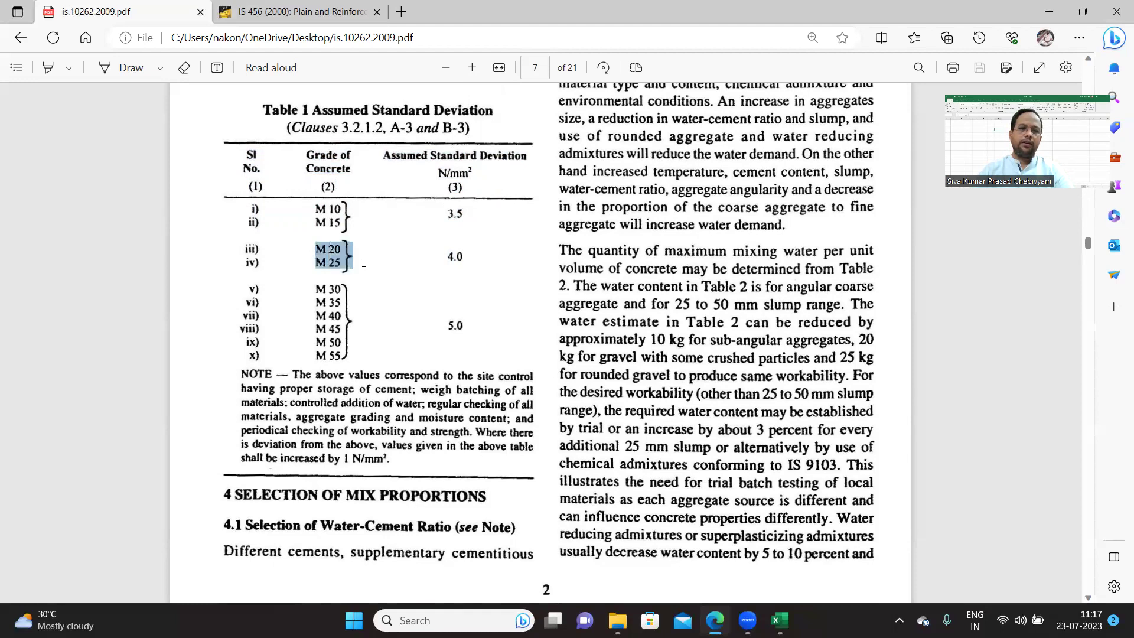
{"action": "left_click", "coordinate": [332, 247]}
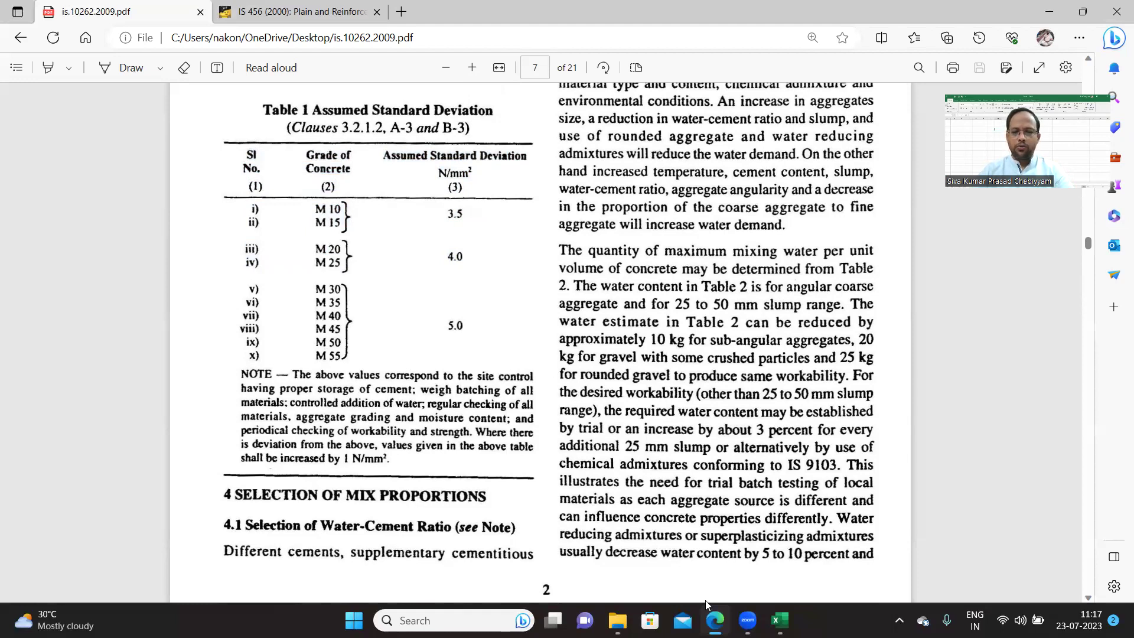
- Switch to the Concrete_Mix_Design1 workbook in Excel, try grade M20 in C9 and set it back to M40
{"action": "mouse_move", "coordinate": [780, 620]}
{"action": "left_click", "coordinate": [697, 532]}
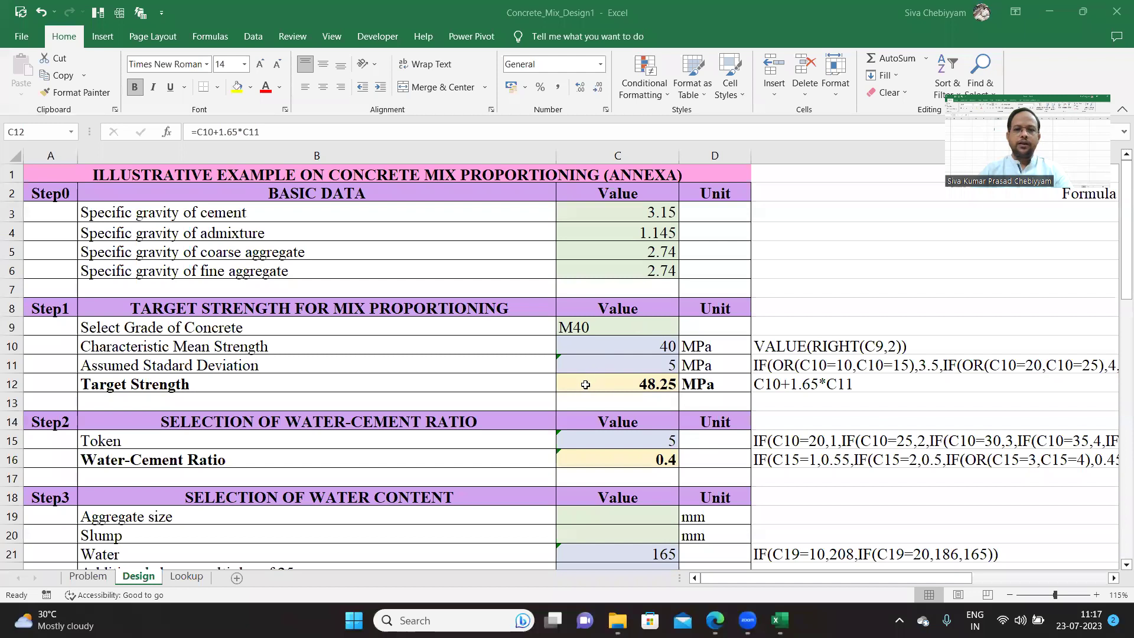
{"action": "left_click", "coordinate": [630, 351]}
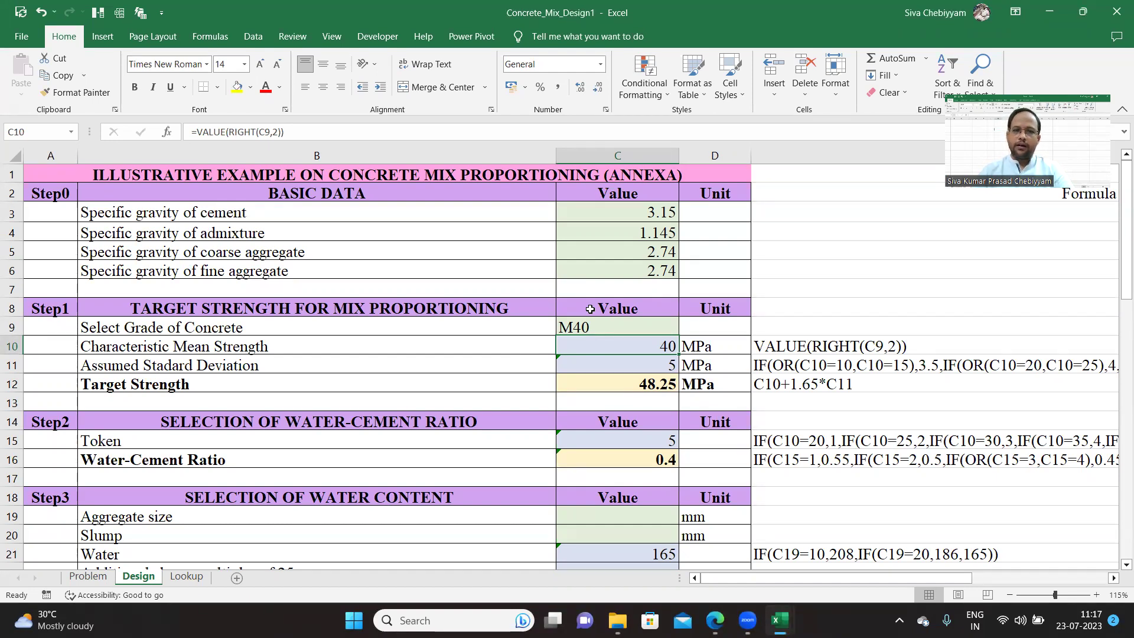
{"action": "left_click", "coordinate": [618, 328]}
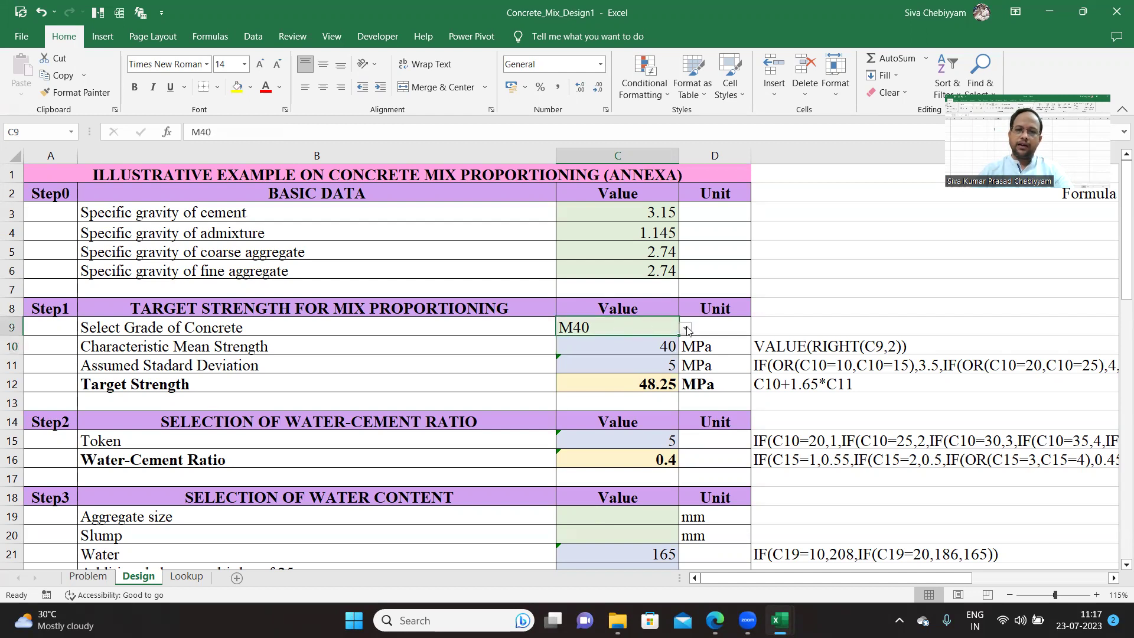
{"action": "left_click", "coordinate": [687, 330]}
{"action": "left_click", "coordinate": [669, 342]}
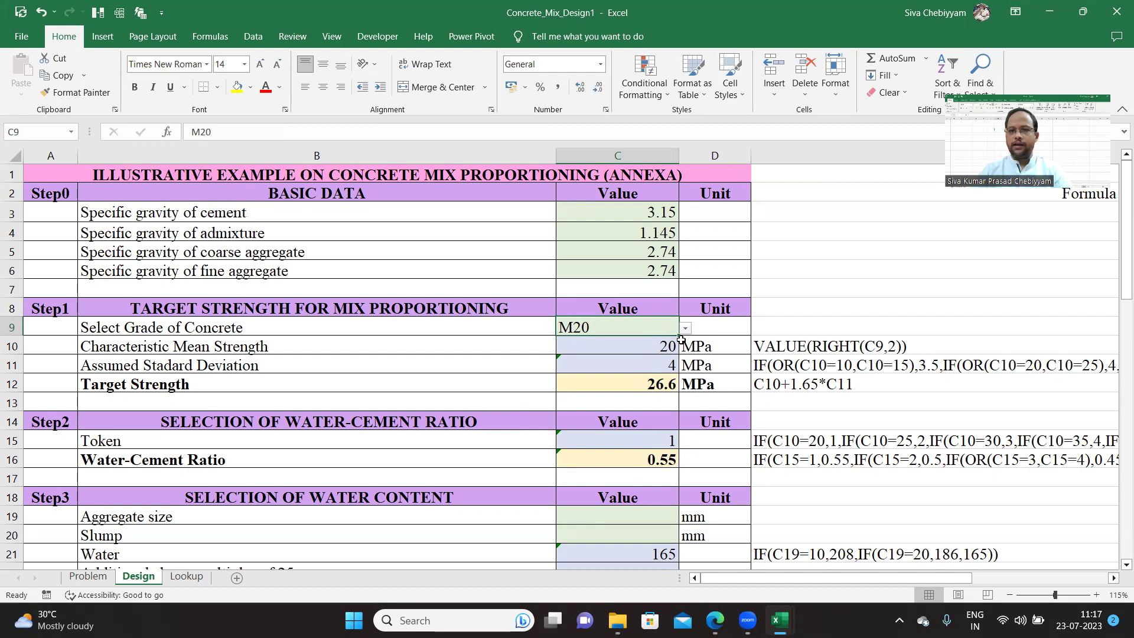
{"action": "left_click", "coordinate": [686, 329]}
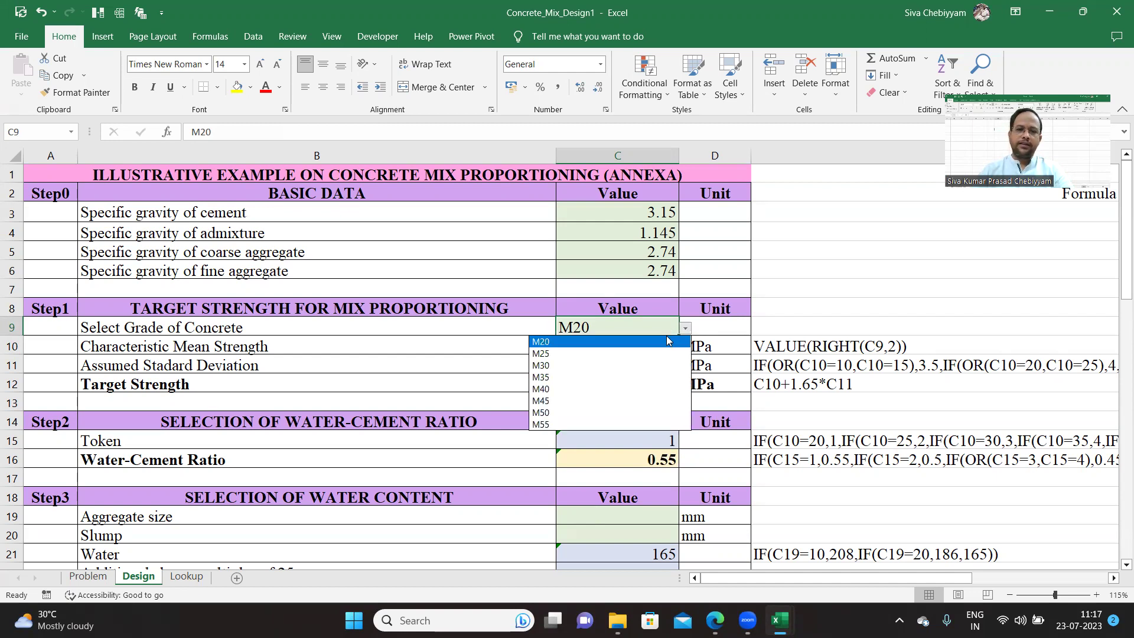
{"action": "left_click", "coordinate": [639, 390]}
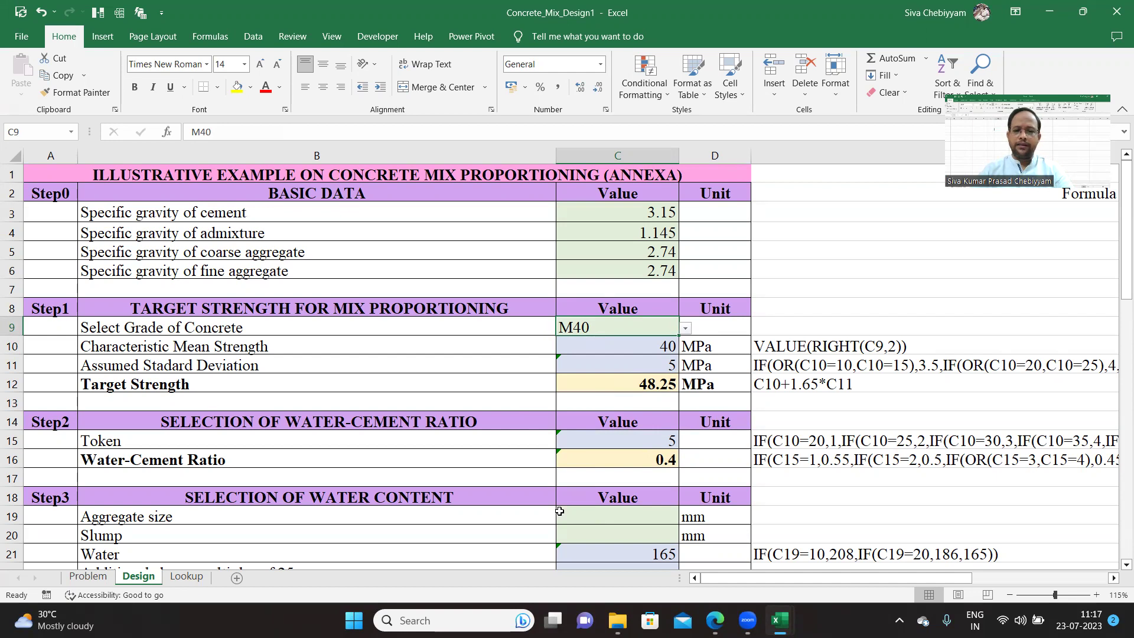
- Switch to the Book1 workbook and review the grade options offered by the drop-down list in F3
{"action": "mouse_move", "coordinate": [794, 619]}
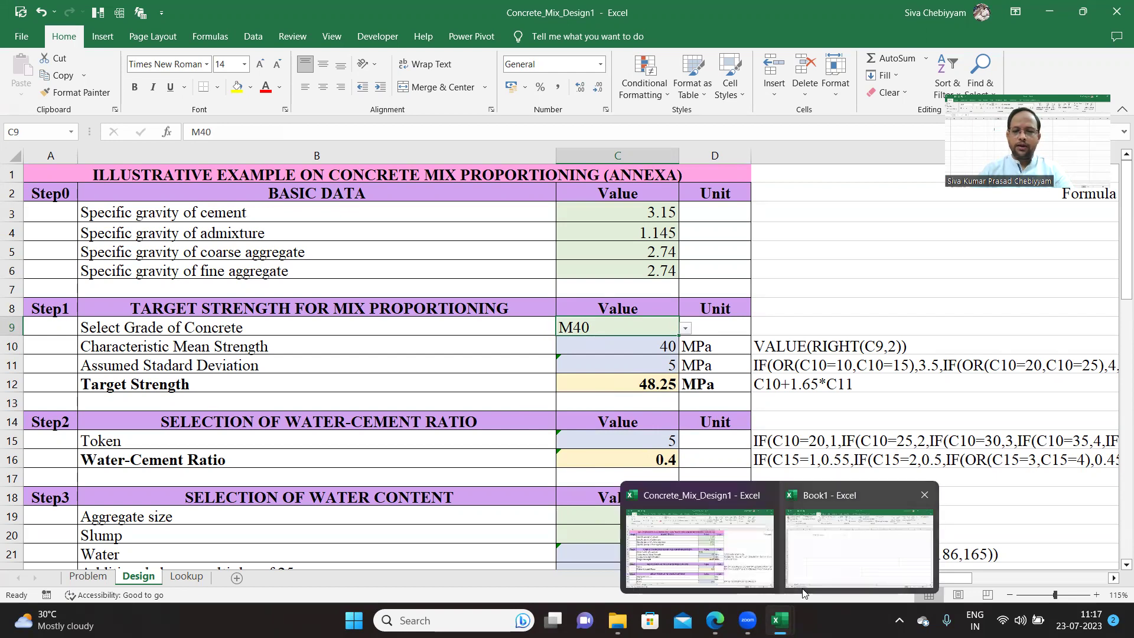
{"action": "left_click", "coordinate": [804, 591]}
{"action": "left_click", "coordinate": [365, 355]}
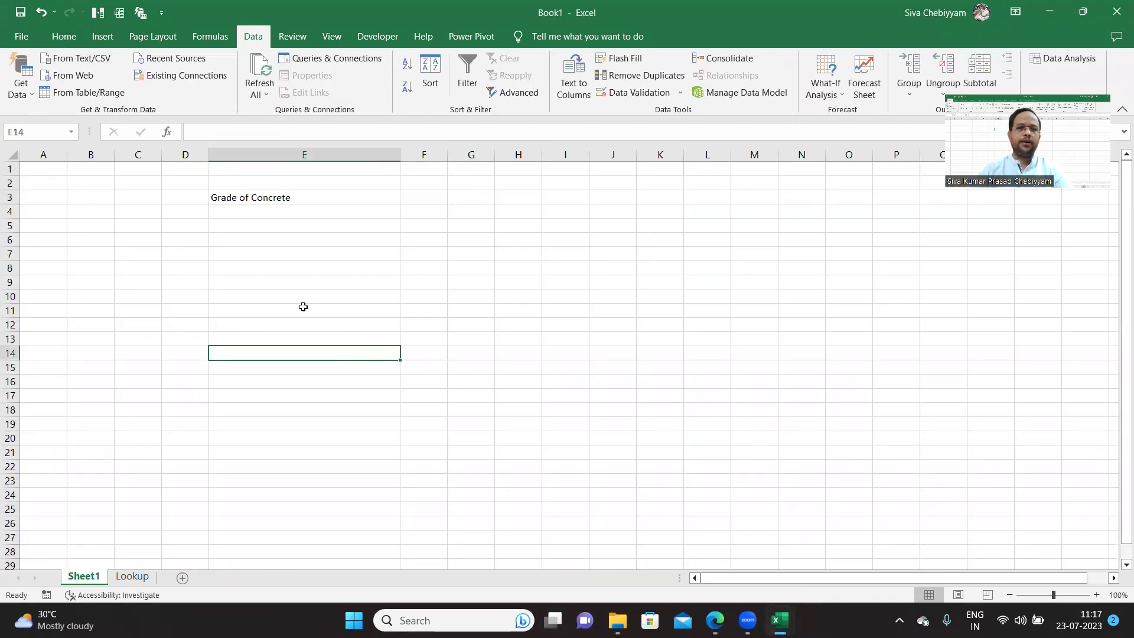
{"action": "left_click", "coordinate": [417, 195]}
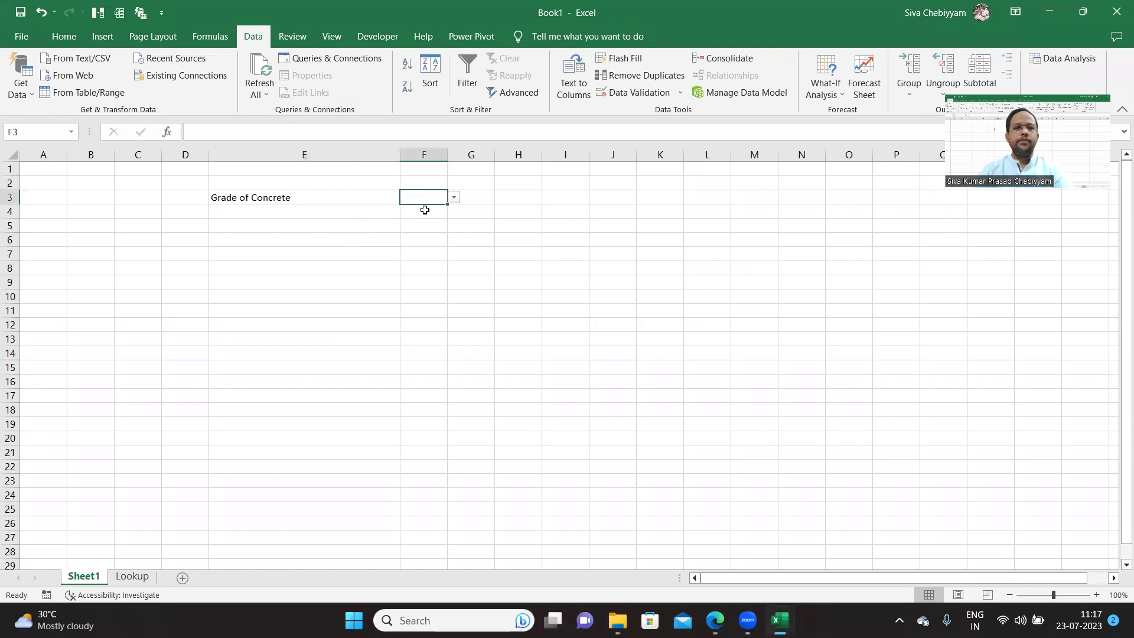
{"action": "left_click", "coordinate": [453, 198]}
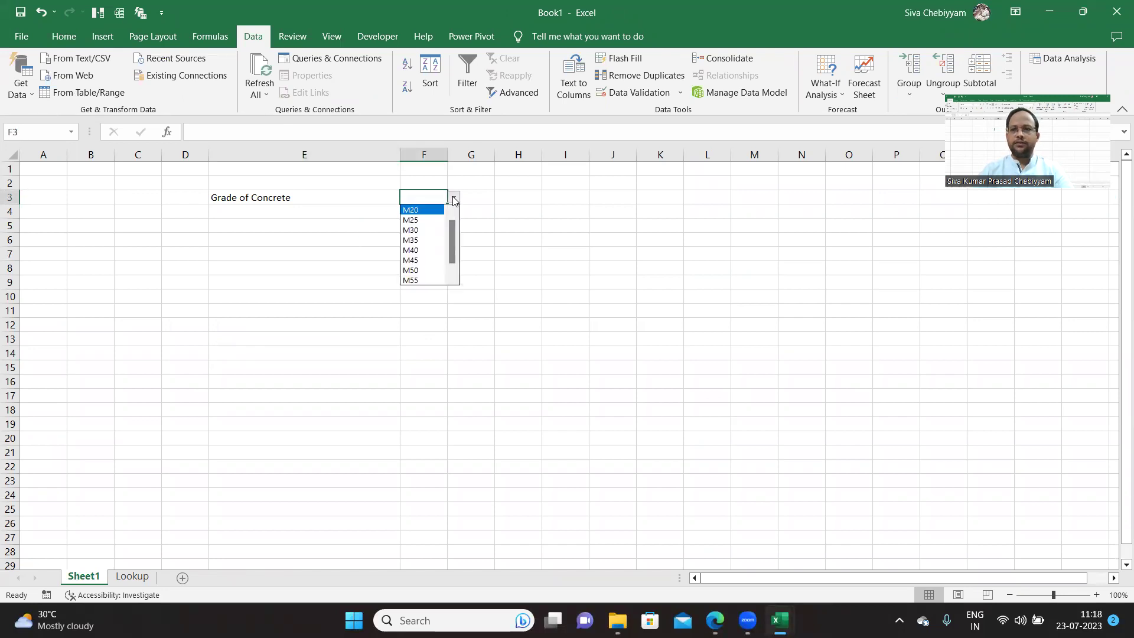
{"action": "left_click", "coordinate": [305, 254]}
- Enter the label CCS in E4, beneath the Grade of Concrete label
{"action": "left_click", "coordinate": [286, 216]}
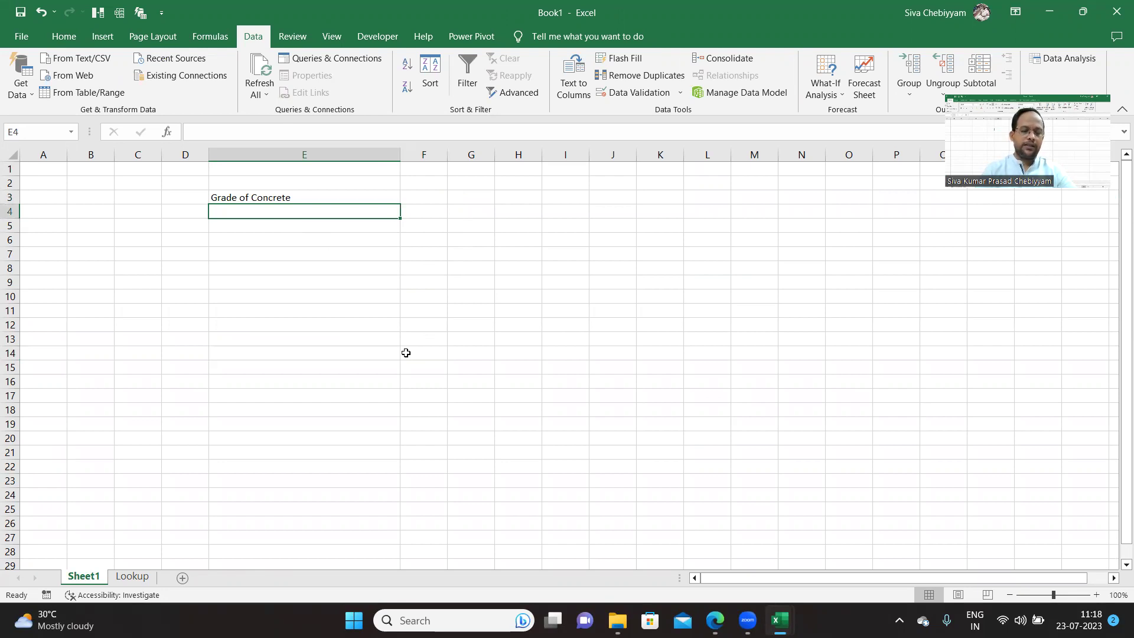
{"action": "type", "text": "CCS"}
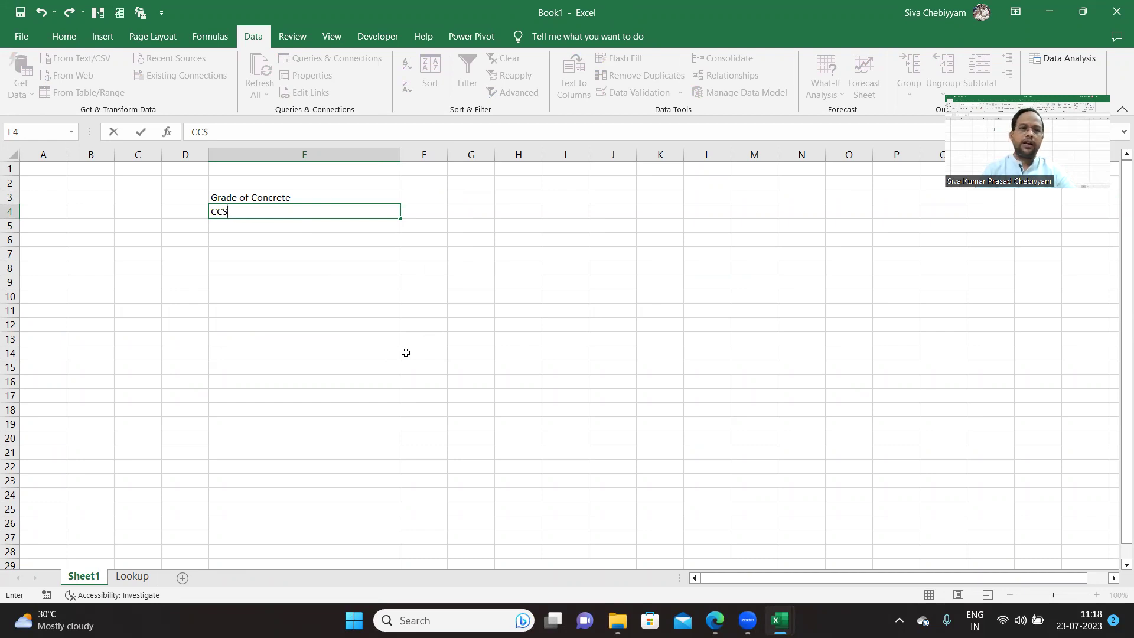
{"action": "key", "text": "Tab"}
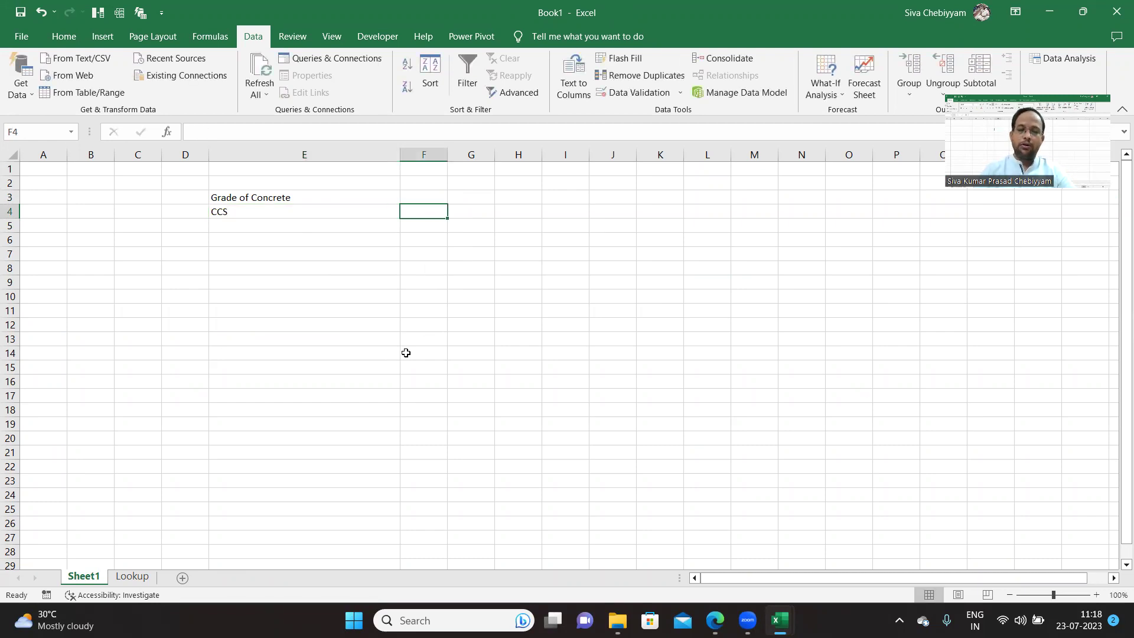
- Set the grade of concrete in F3 to M30 from its drop-down list
{"action": "left_click", "coordinate": [420, 197]}
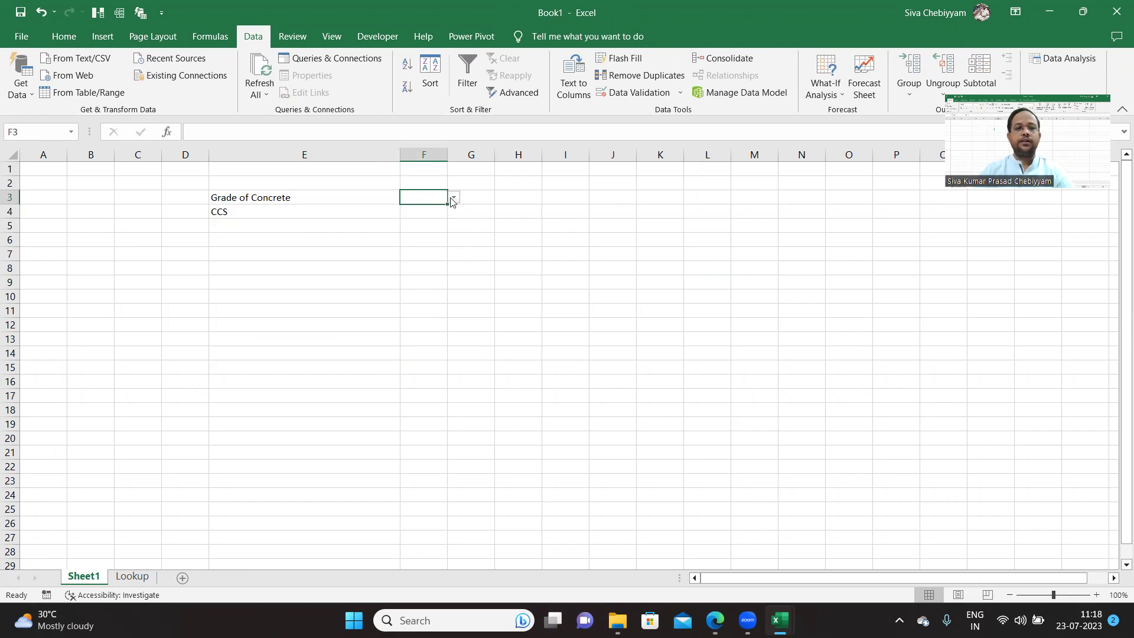
{"action": "left_click", "coordinate": [454, 198]}
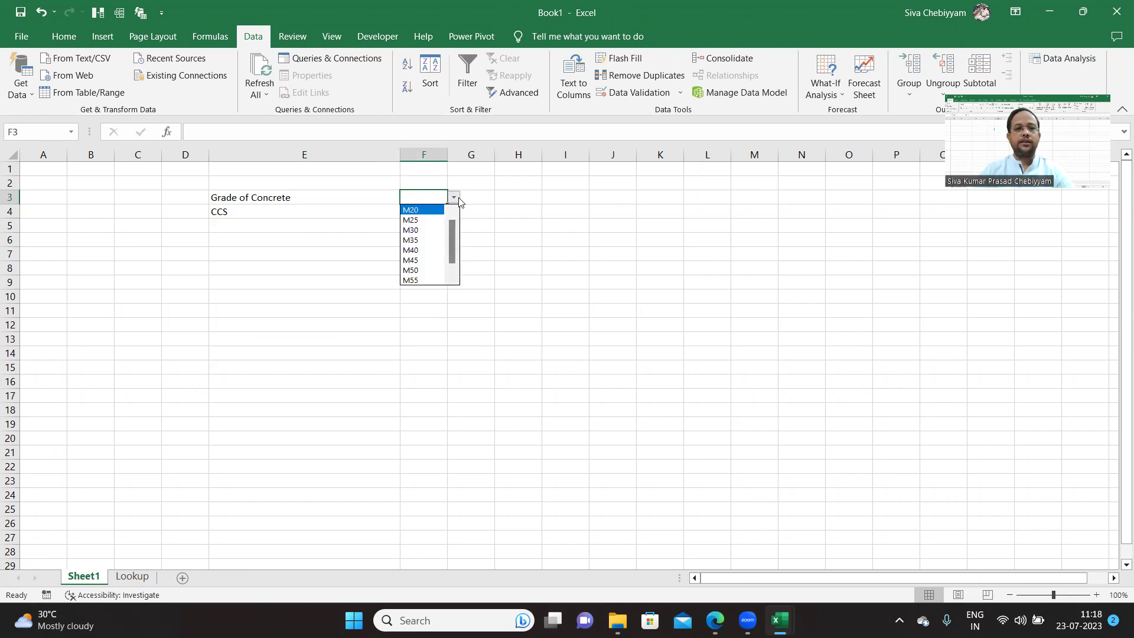
{"action": "left_click", "coordinate": [429, 230]}
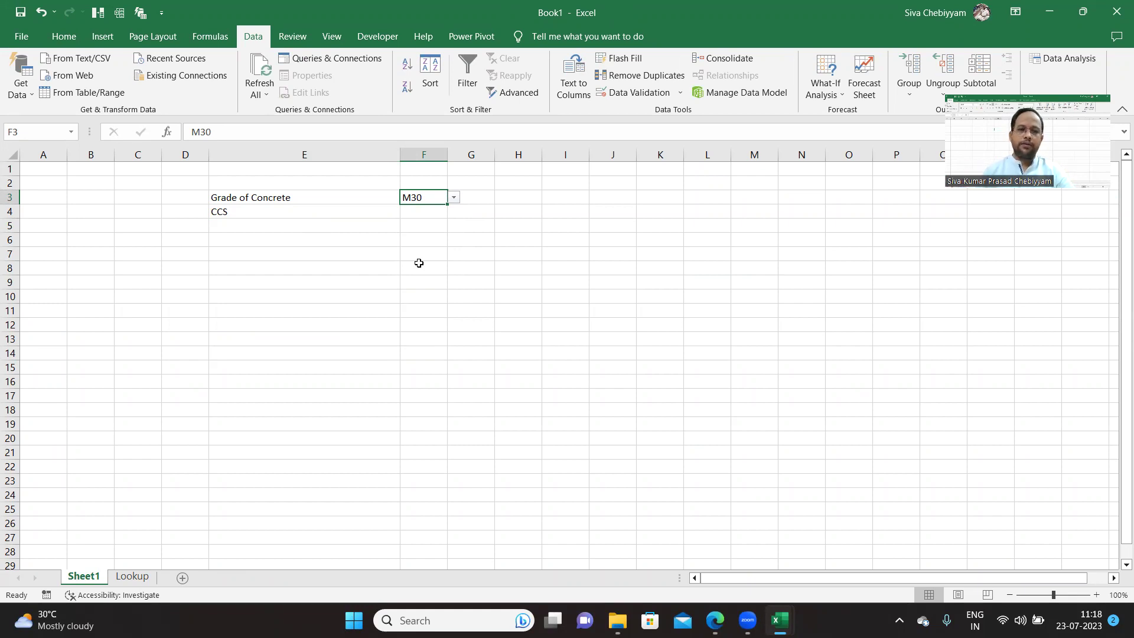
- Enter the formula =RIGHT(F3,2) in F4 to extract the strength digits from the grade of concrete
{"action": "left_click", "coordinate": [432, 211]}
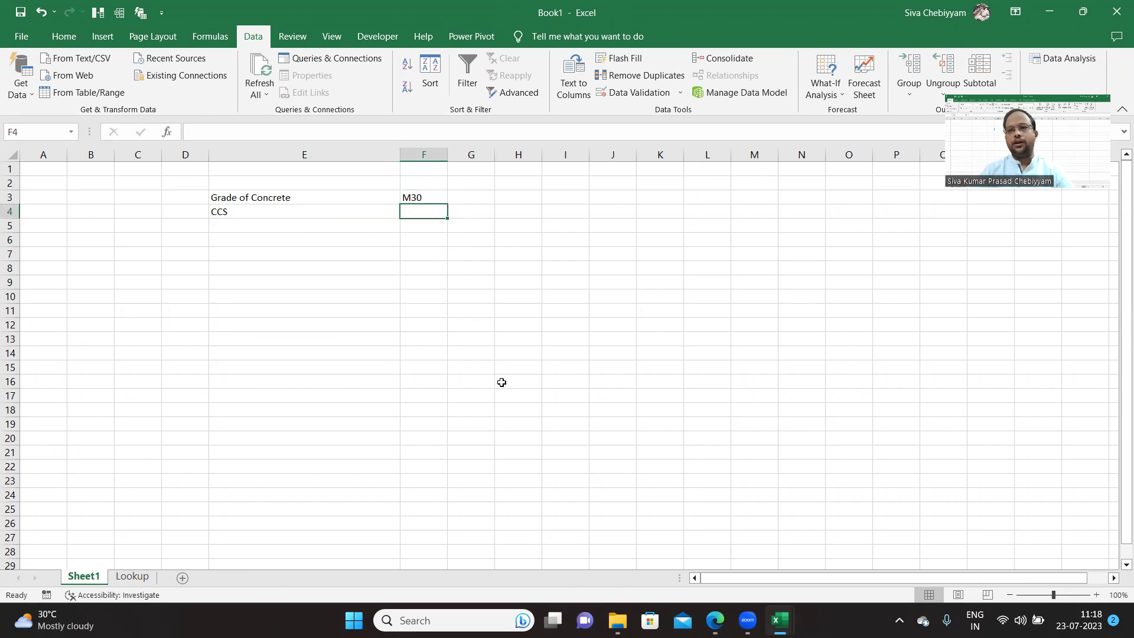
{"action": "type", "text": "="}
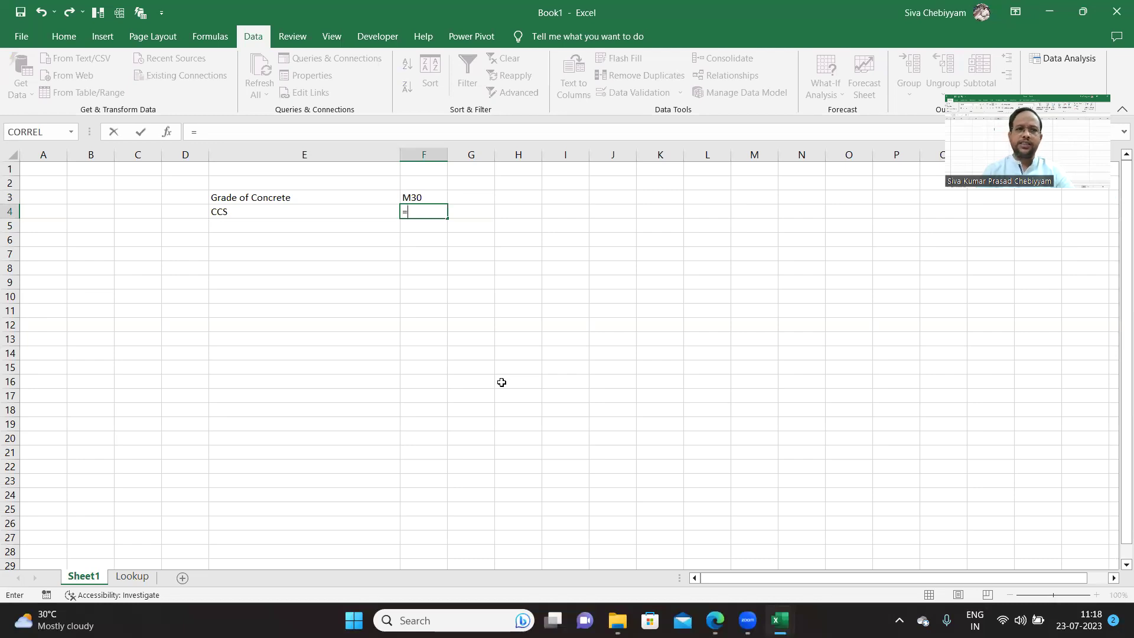
{"action": "type", "text": "right"}
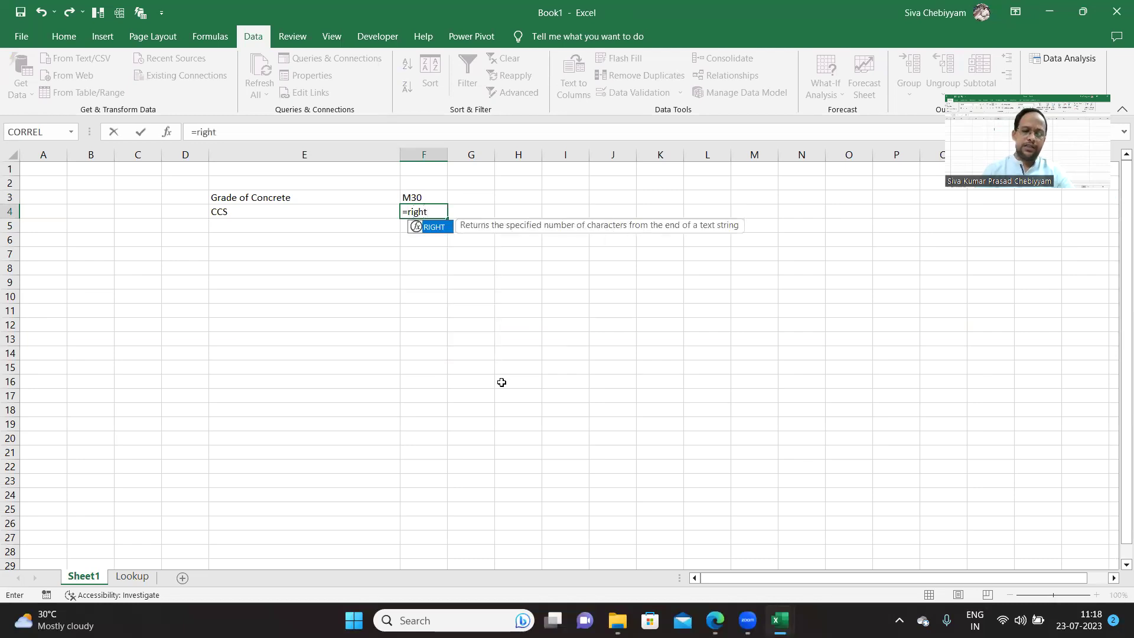
{"action": "type", "text": "("}
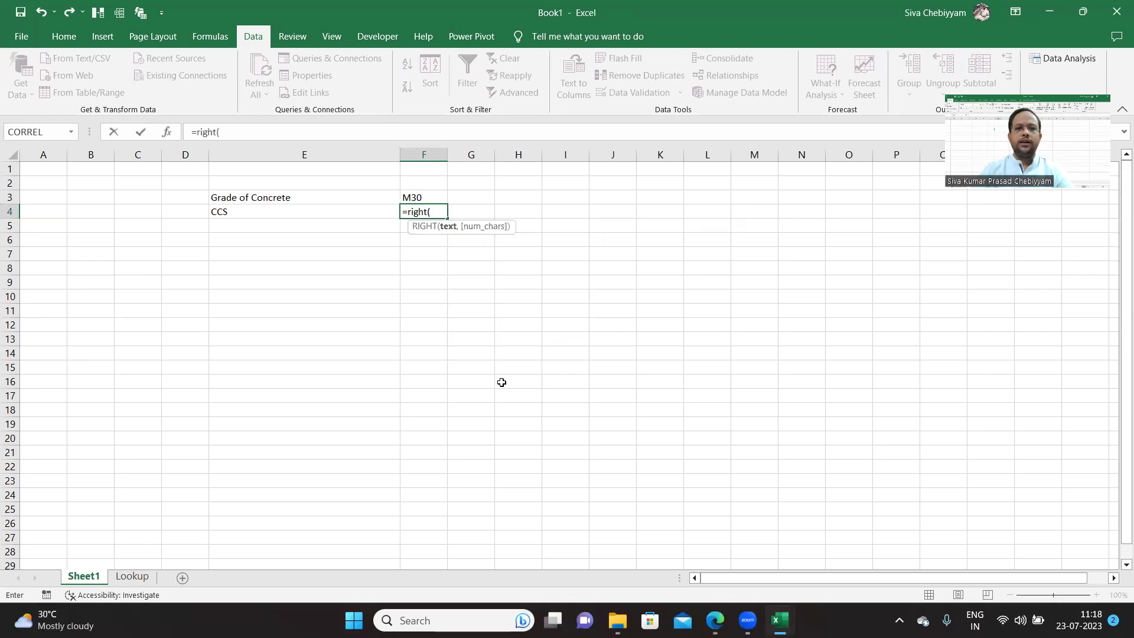
{"action": "left_click", "coordinate": [413, 196]}
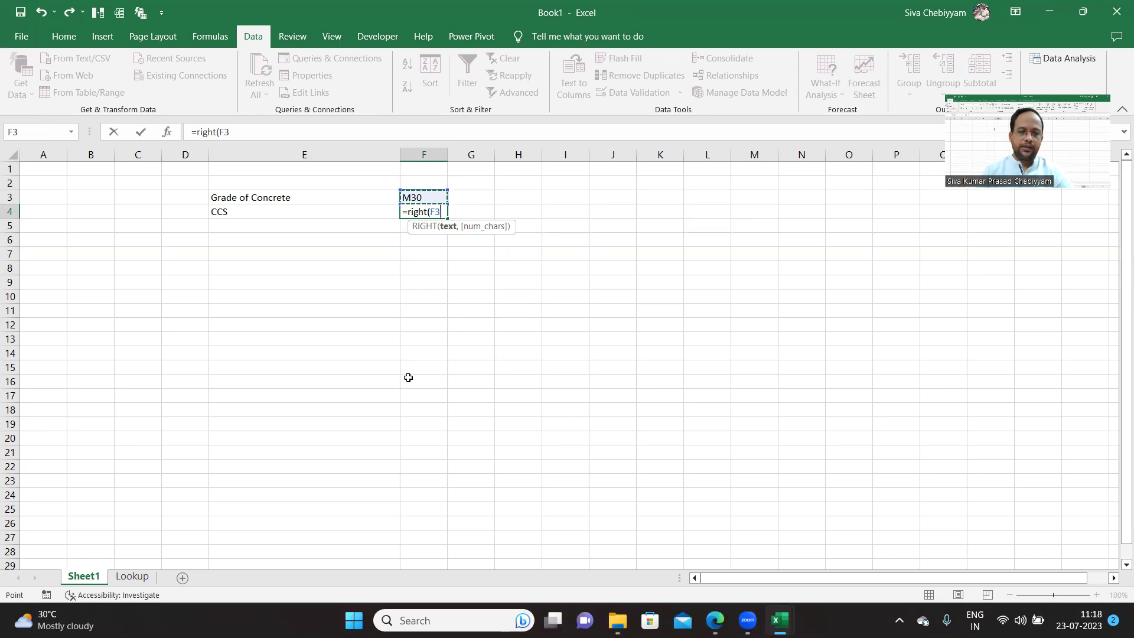
{"action": "type", "text": ",2"}
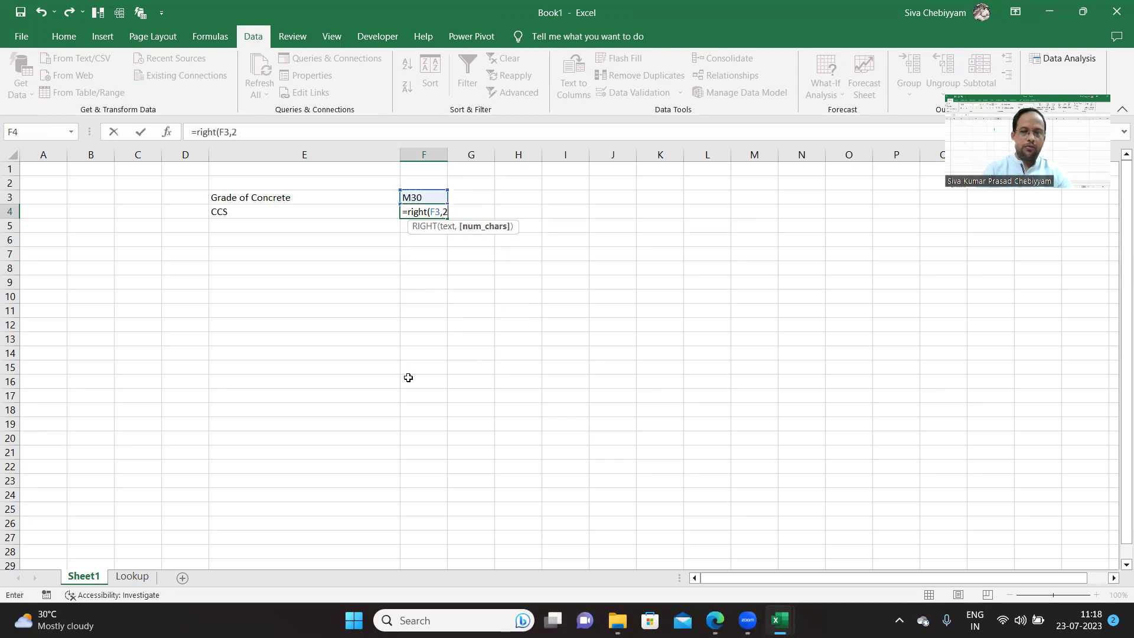
{"action": "type", "text": ")"}
{"action": "key", "text": "Return"}
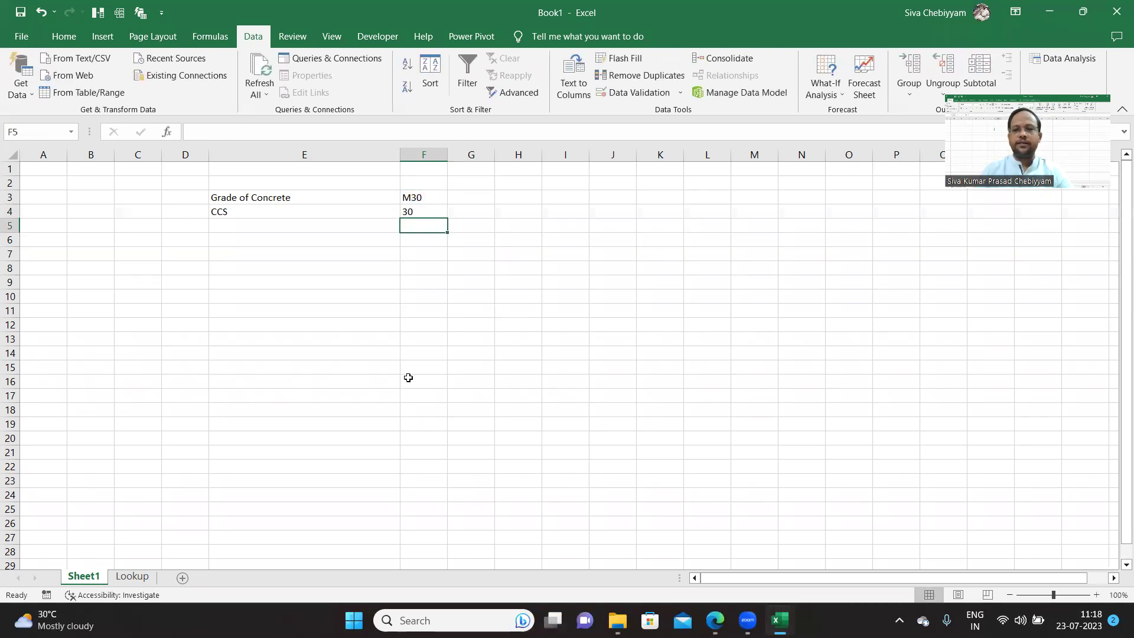
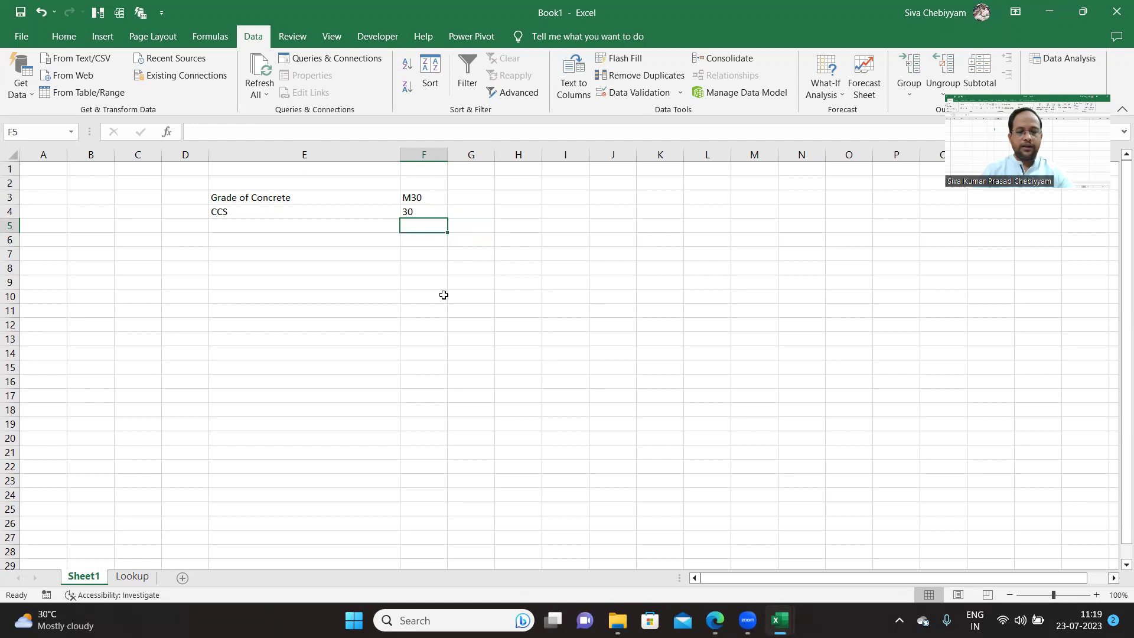
- Enter 30 in F5 for comparison and test in G4 whether F4 is numeric with =ISNUMBER(F4)
{"action": "key", "text": "Tab"}
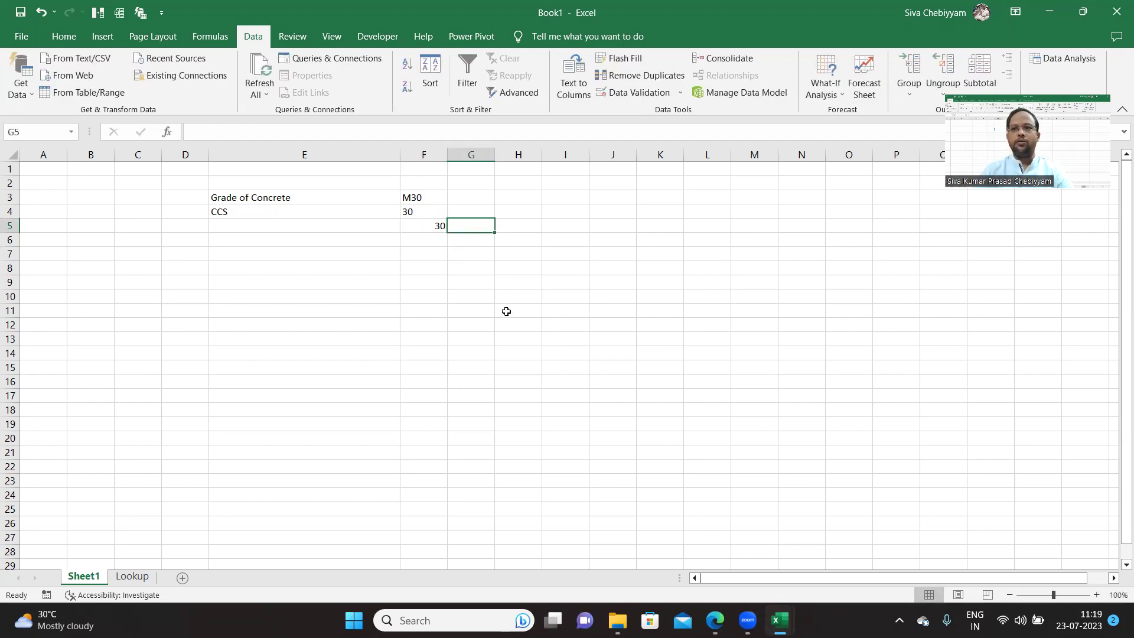
{"action": "left_click", "coordinate": [477, 215]}
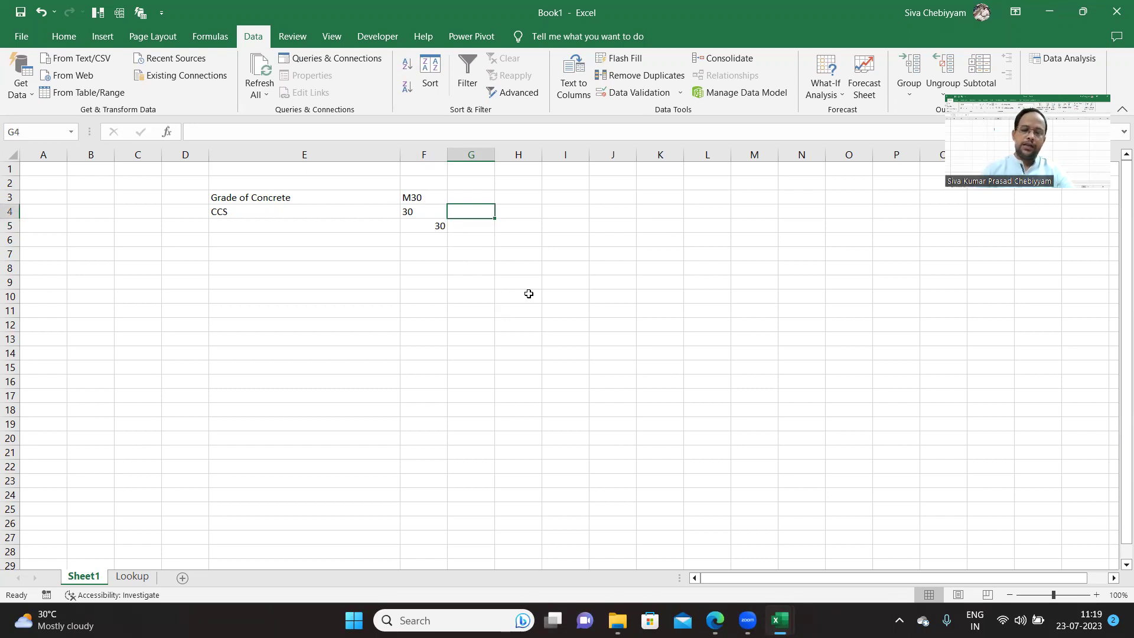
{"action": "type", "text": "="}
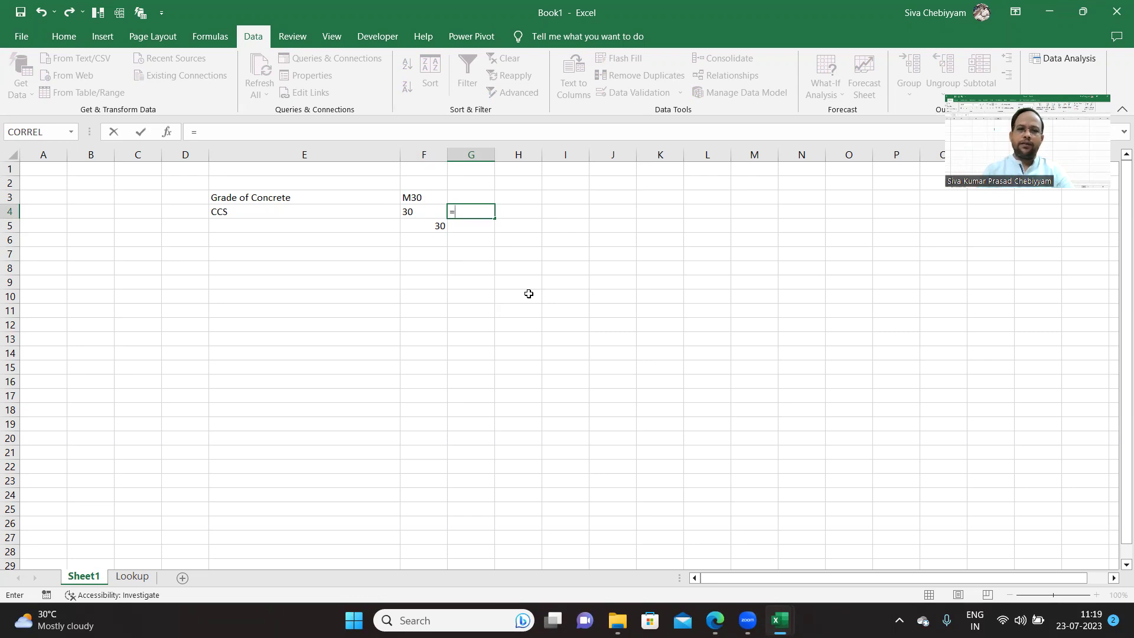
{"action": "type", "text": "isnu"}
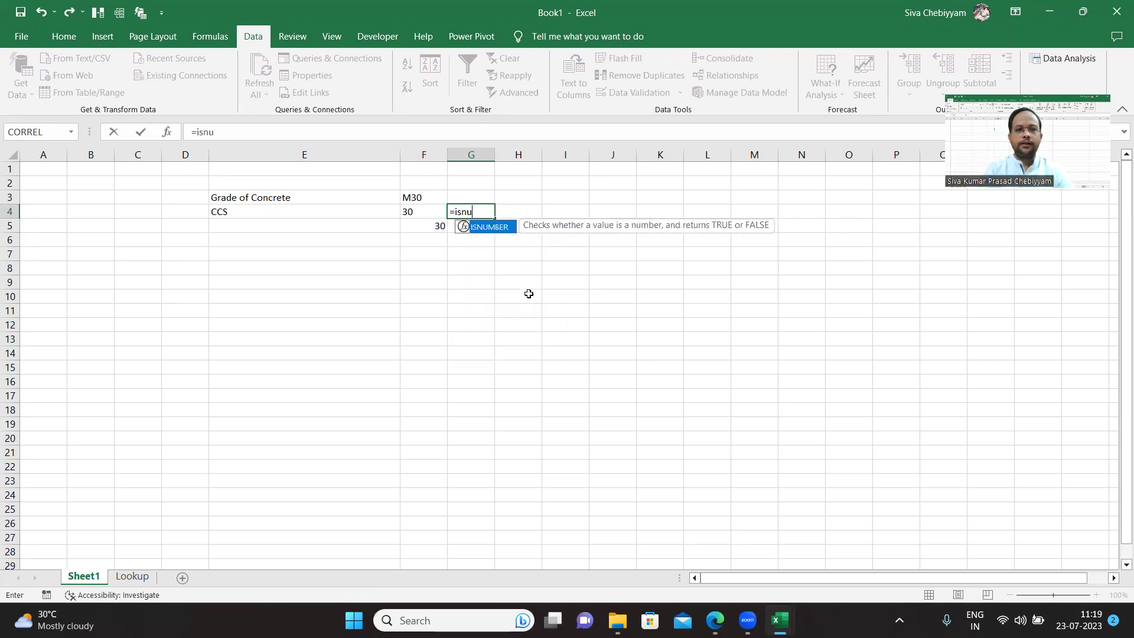
{"action": "key", "text": "Tab"}
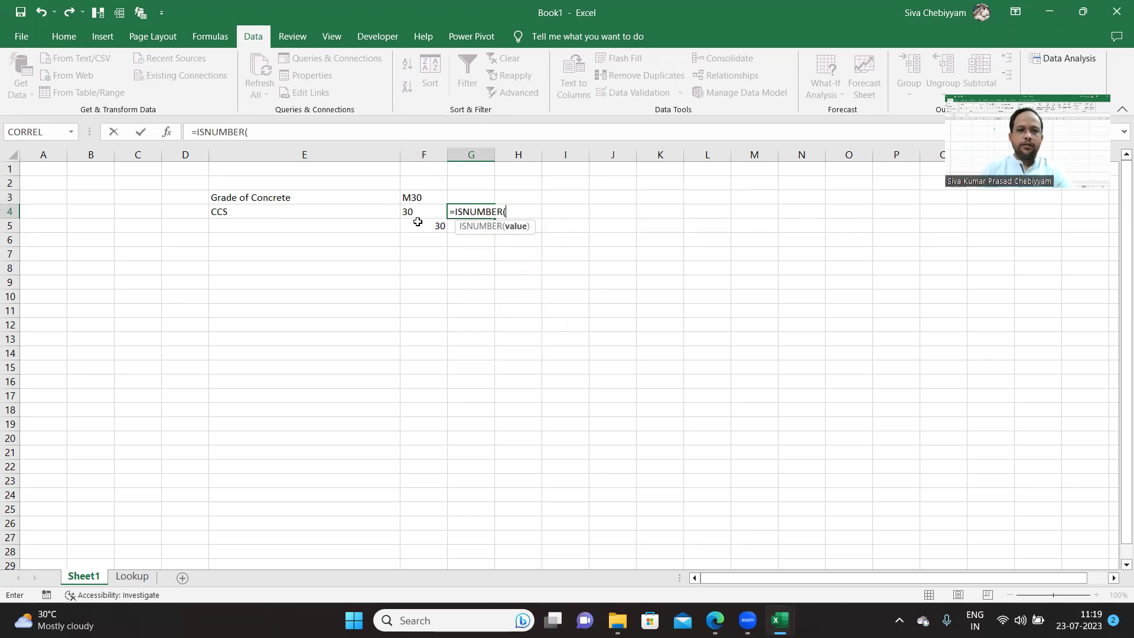
{"action": "left_click", "coordinate": [417, 211]}
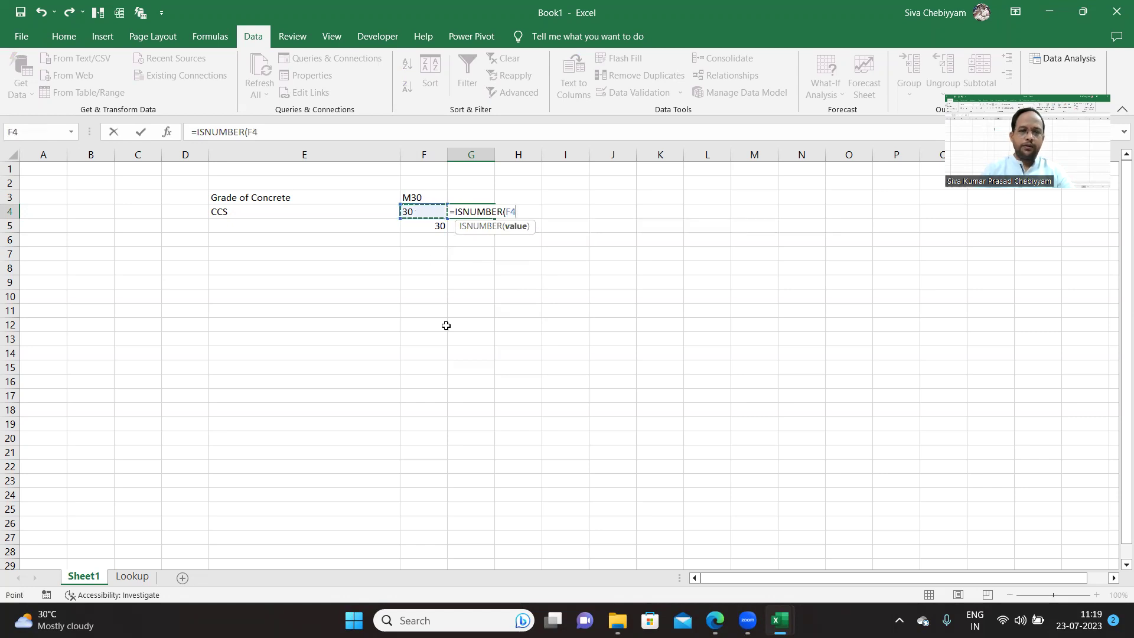
{"action": "type", "text": ")"}
{"action": "key", "text": "Return"}
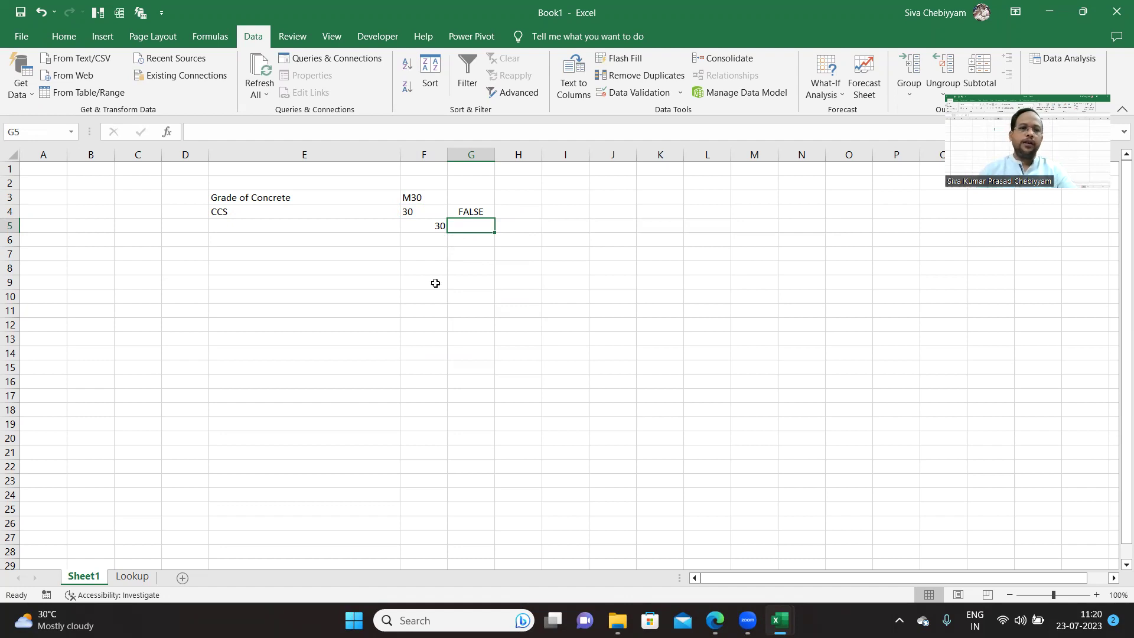
- Wrap the CCS formula in F4 in the VALUE function as =VALUE(RIGHT(F3,2)) and recheck the ISNUMBER test in G4
{"action": "left_click", "coordinate": [437, 211]}
{"action": "left_click", "coordinate": [195, 132]}
{"action": "type", "text": "value"}
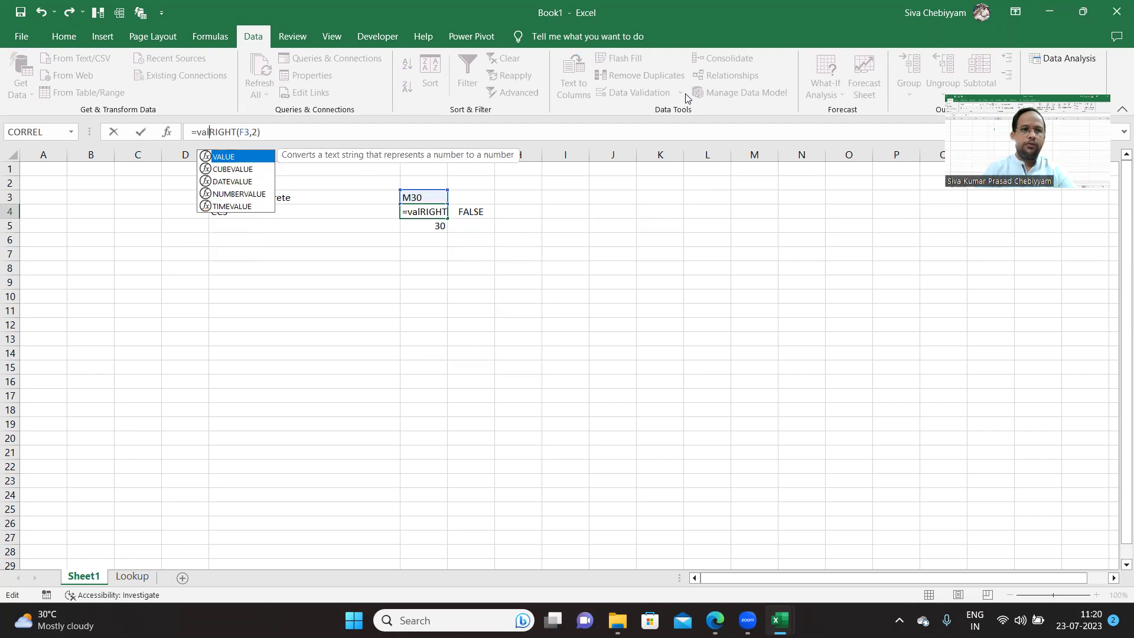
{"action": "type", "text": "("}
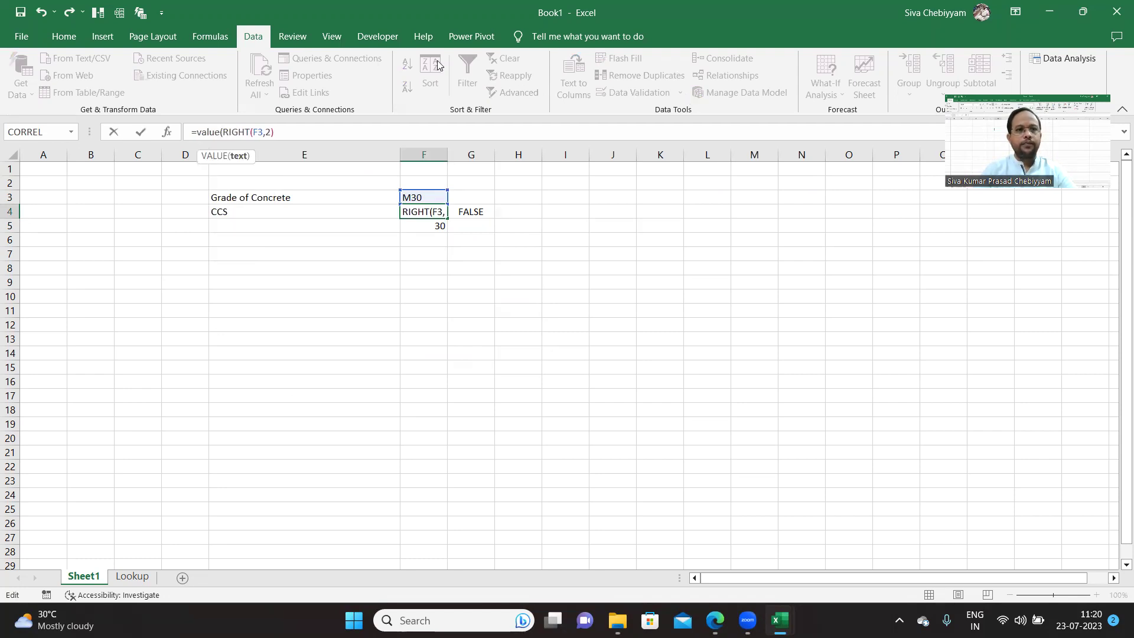
{"action": "left_click", "coordinate": [293, 129]}
{"action": "type", "text": ")"}
{"action": "key", "text": "Return"}
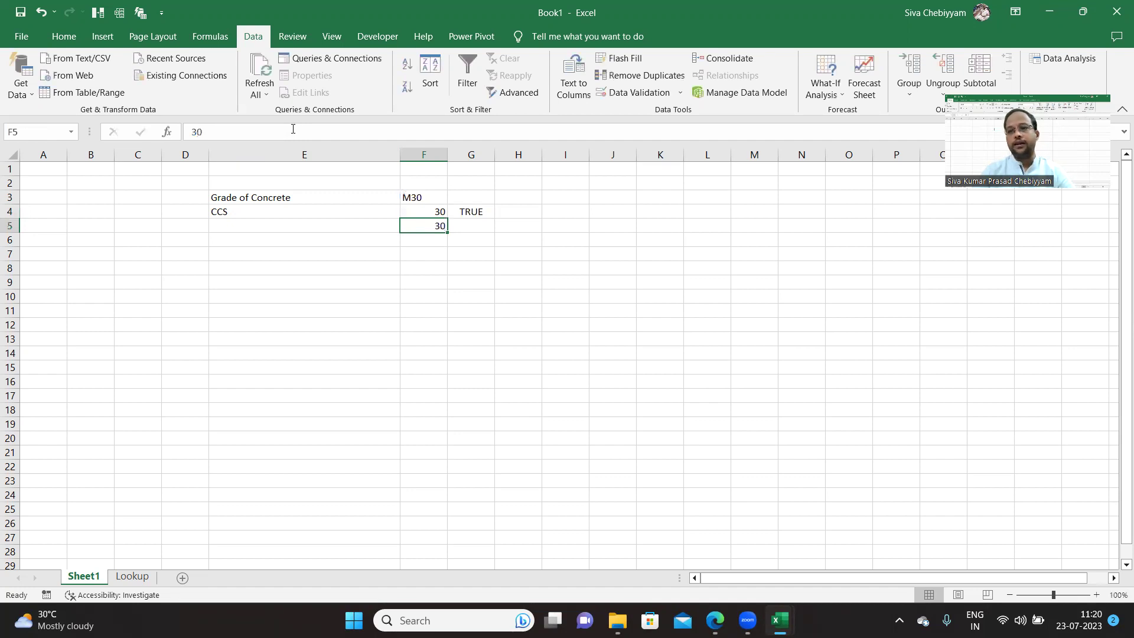
{"action": "left_click", "coordinate": [480, 214]}
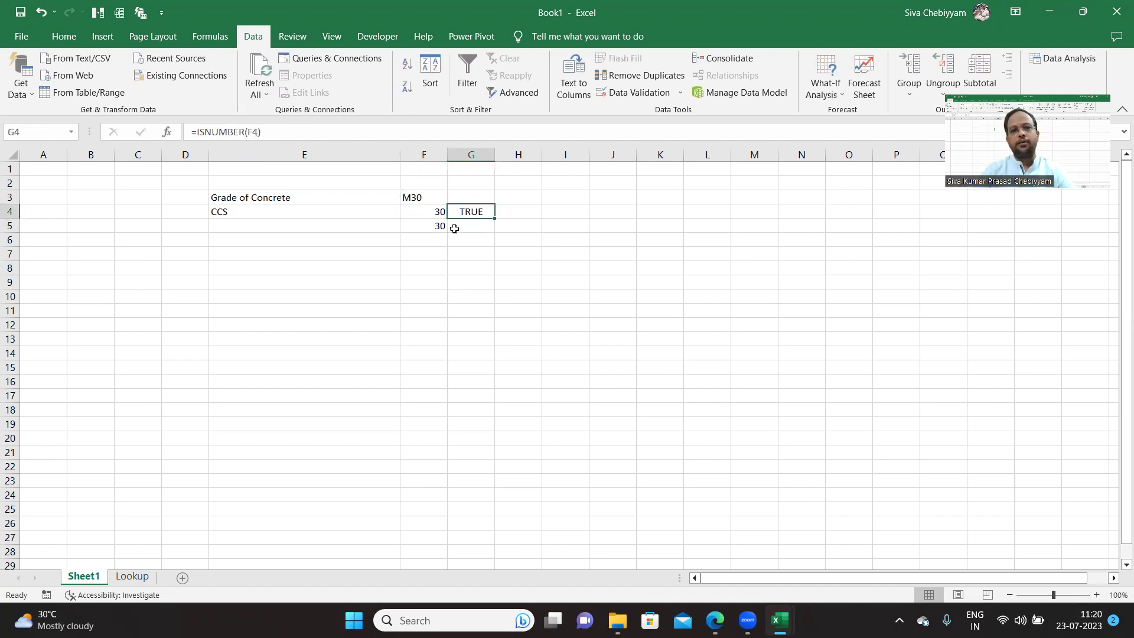
{"action": "left_click", "coordinate": [430, 213]}
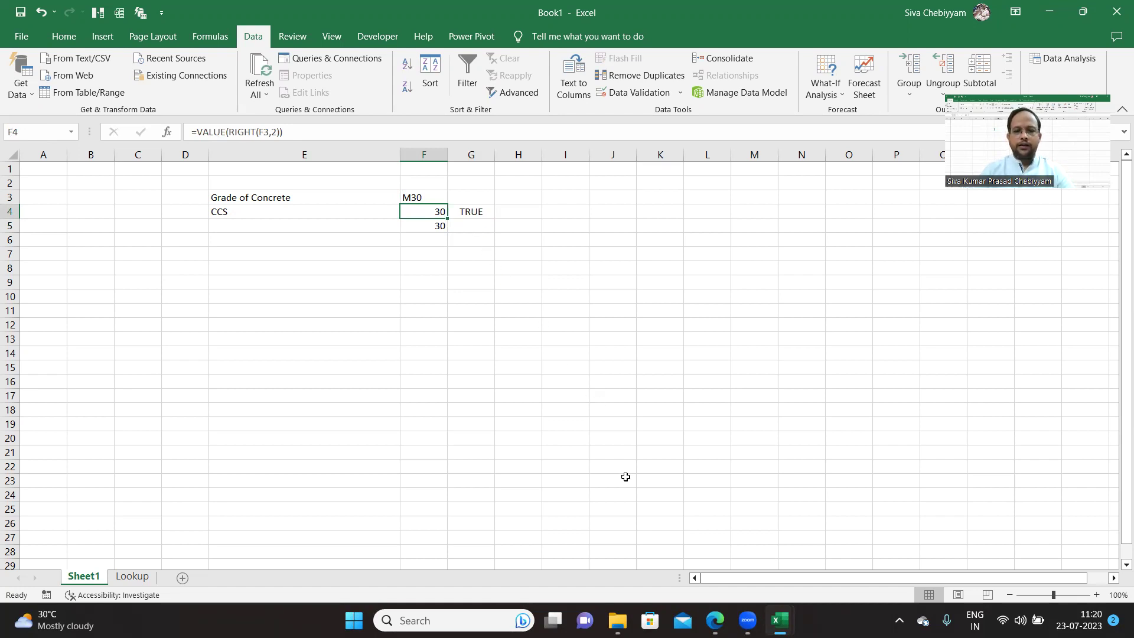
- Switch to the Concrete_Mix_Design1 workbook and compare the characteristic mean strength formula in C10 with its written form in E10
{"action": "left_click", "coordinate": [777, 613]}
{"action": "left_click", "coordinate": [700, 546]}
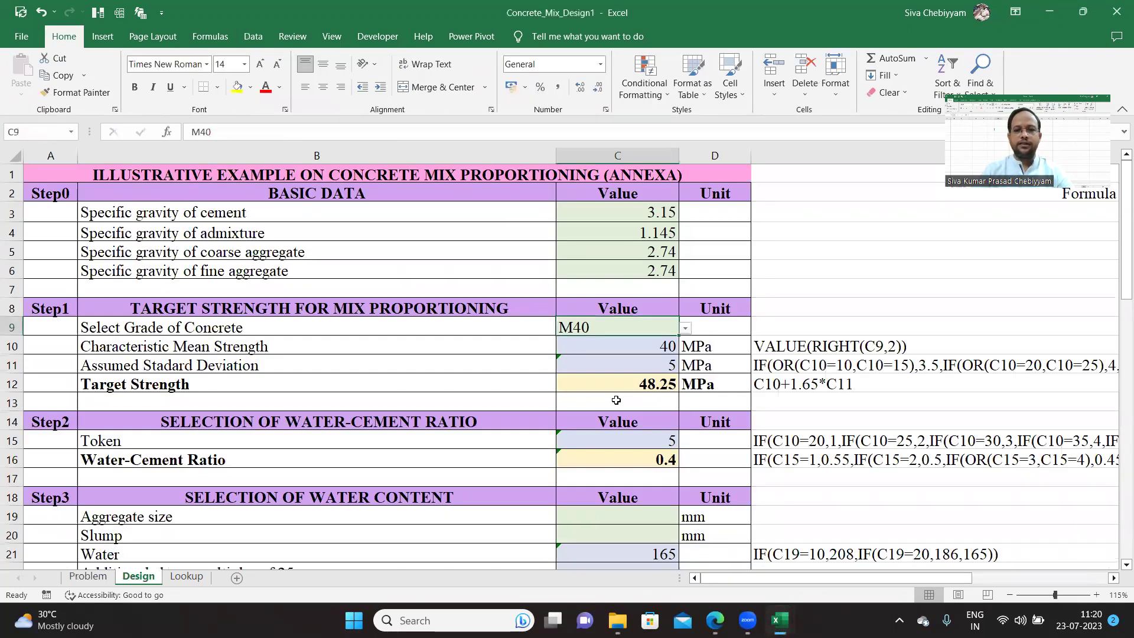
{"action": "left_click", "coordinate": [641, 350]}
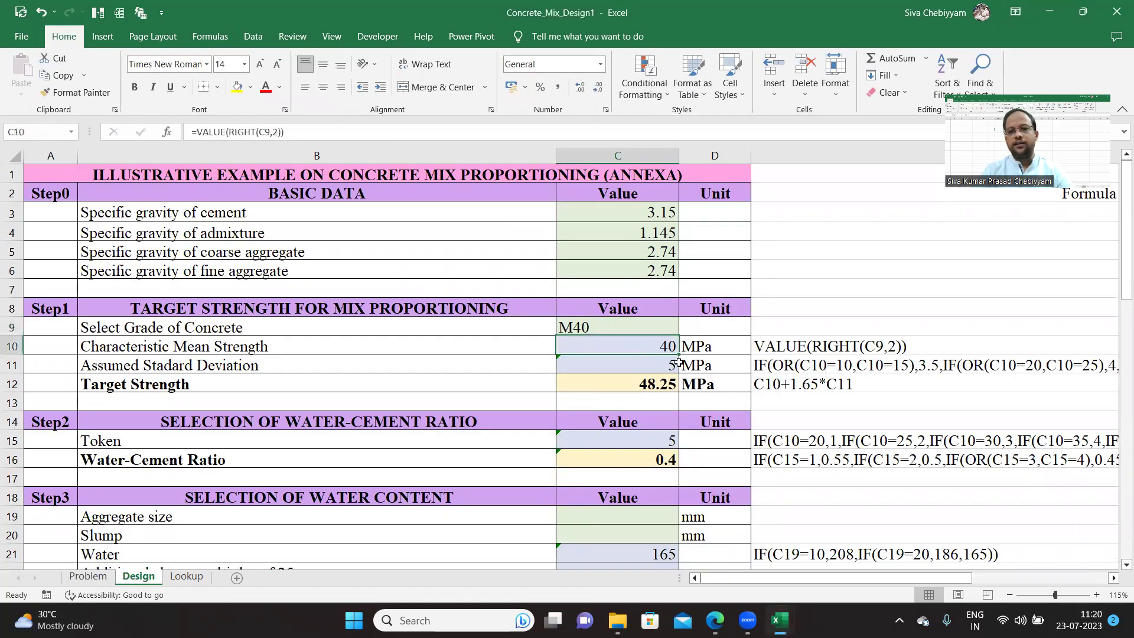
{"action": "left_click", "coordinate": [894, 346]}
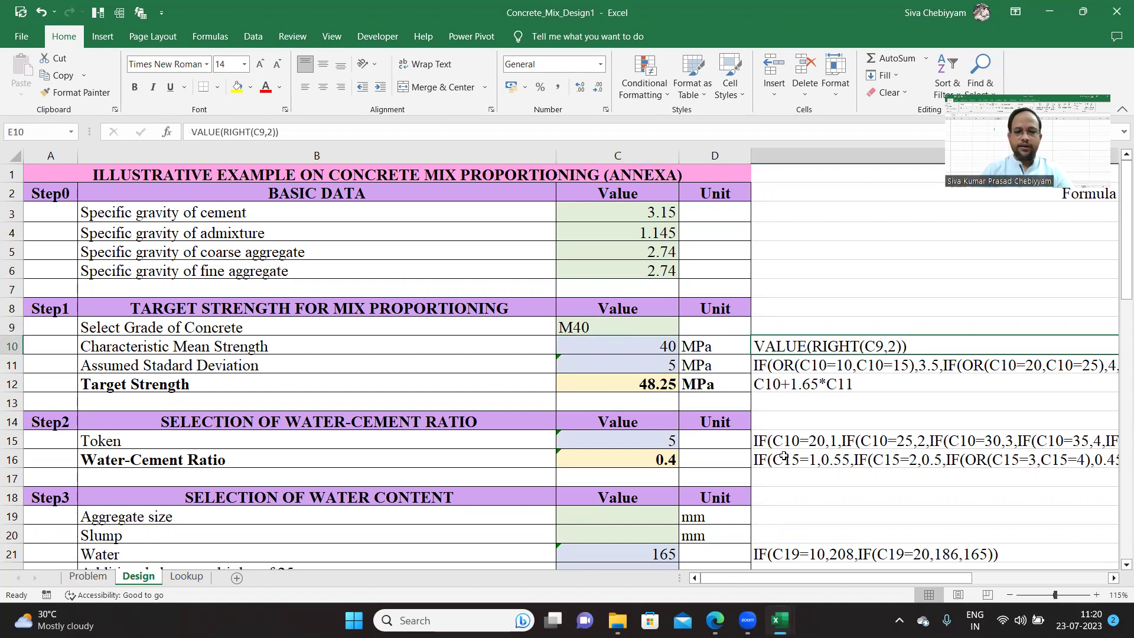
- Examine the nested IF/OR formula for the assumed standard deviation in C11 and its written form in E11
{"action": "left_click", "coordinate": [139, 367]}
{"action": "left_click", "coordinate": [647, 365]}
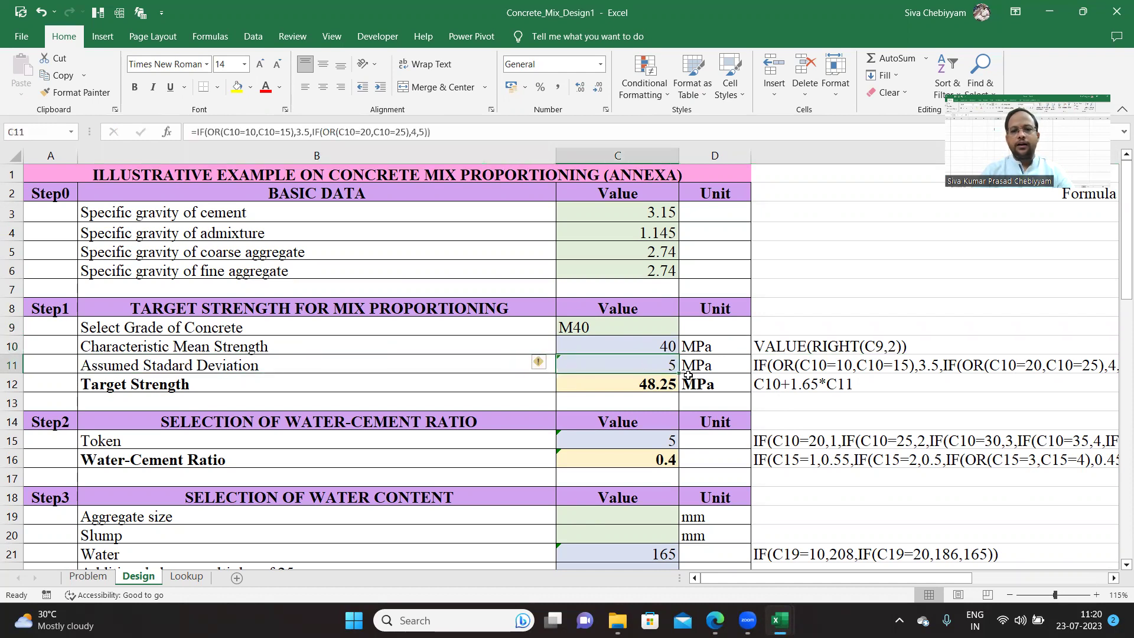
{"action": "left_click", "coordinate": [846, 368]}
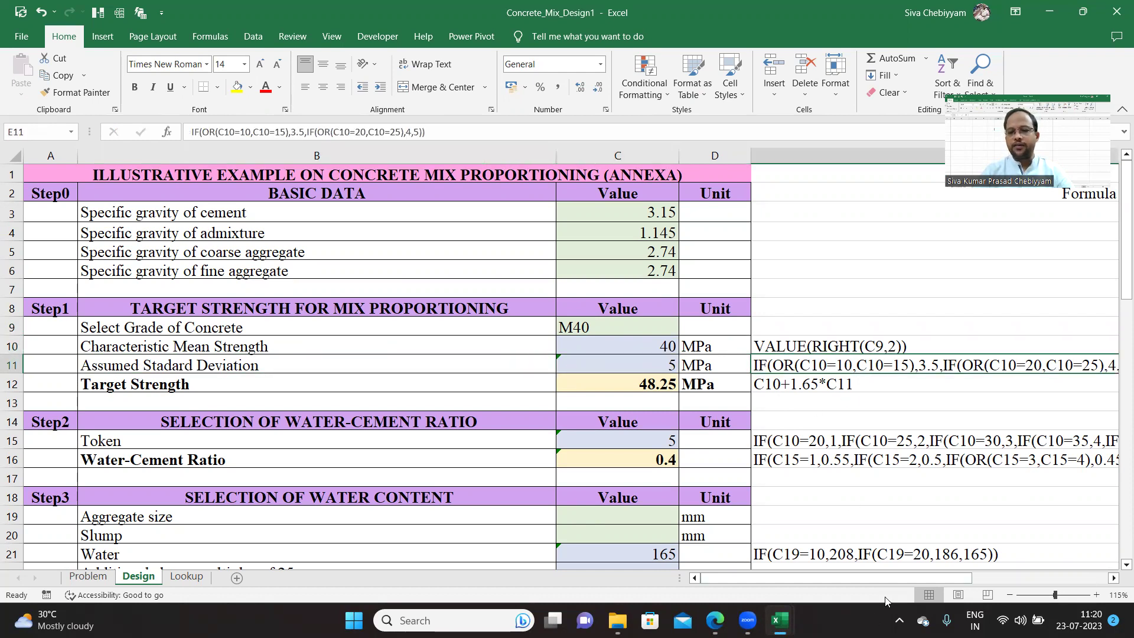
{"action": "left_click_drag", "start_coordinate": [905, 573], "coordinate": [884, 581]}
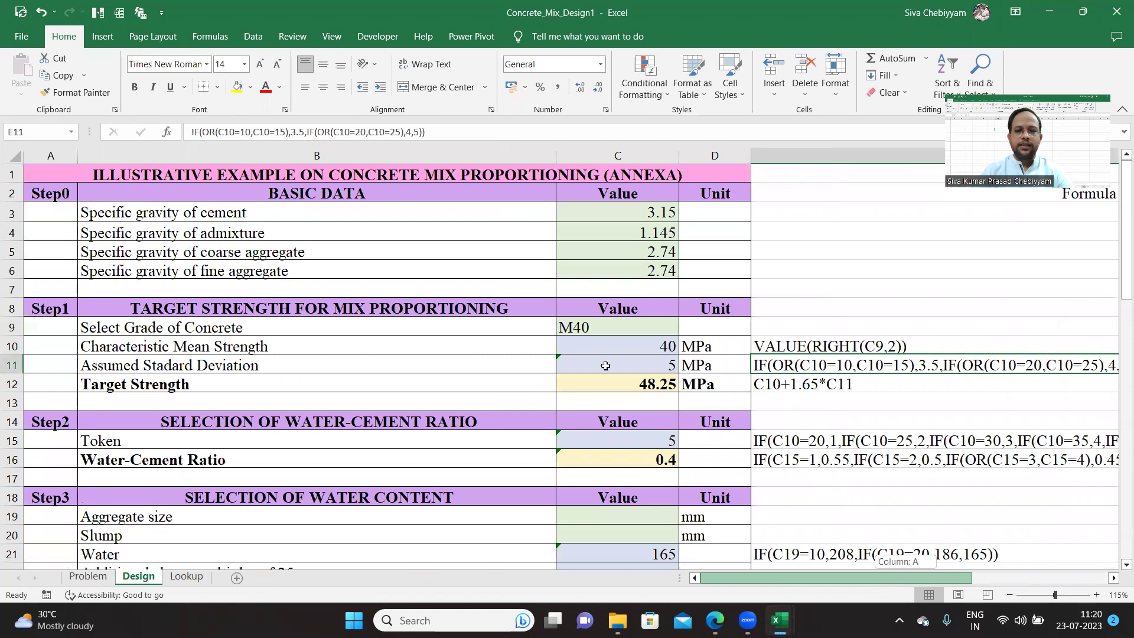
{"action": "left_click", "coordinate": [606, 366]}
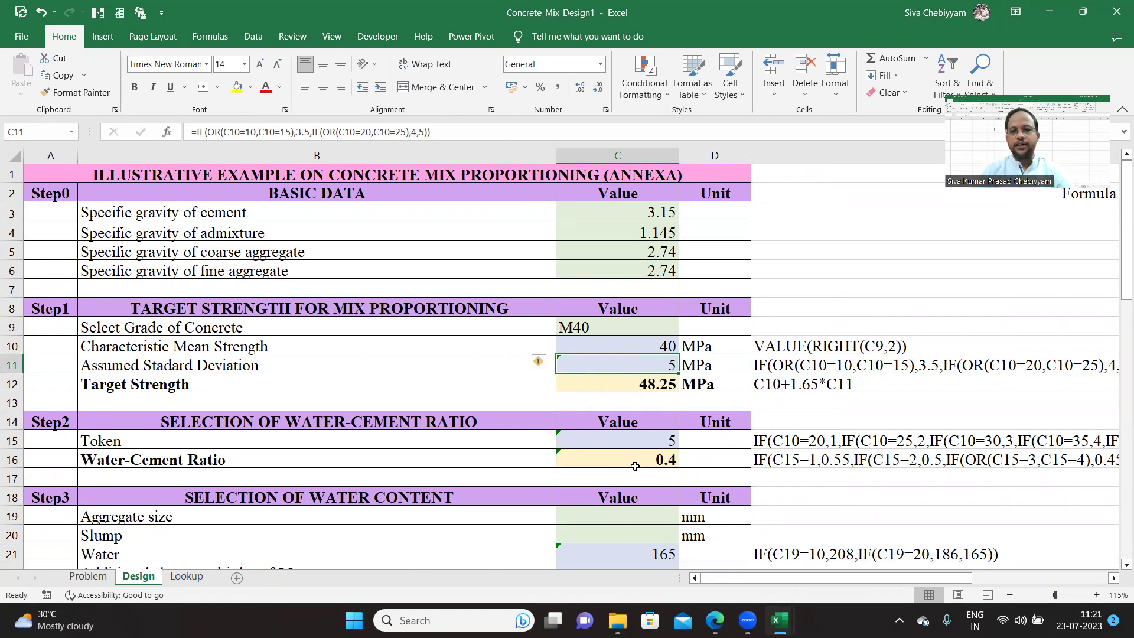
{"action": "left_click_drag", "start_coordinate": [832, 584], "coordinate": [877, 590]}
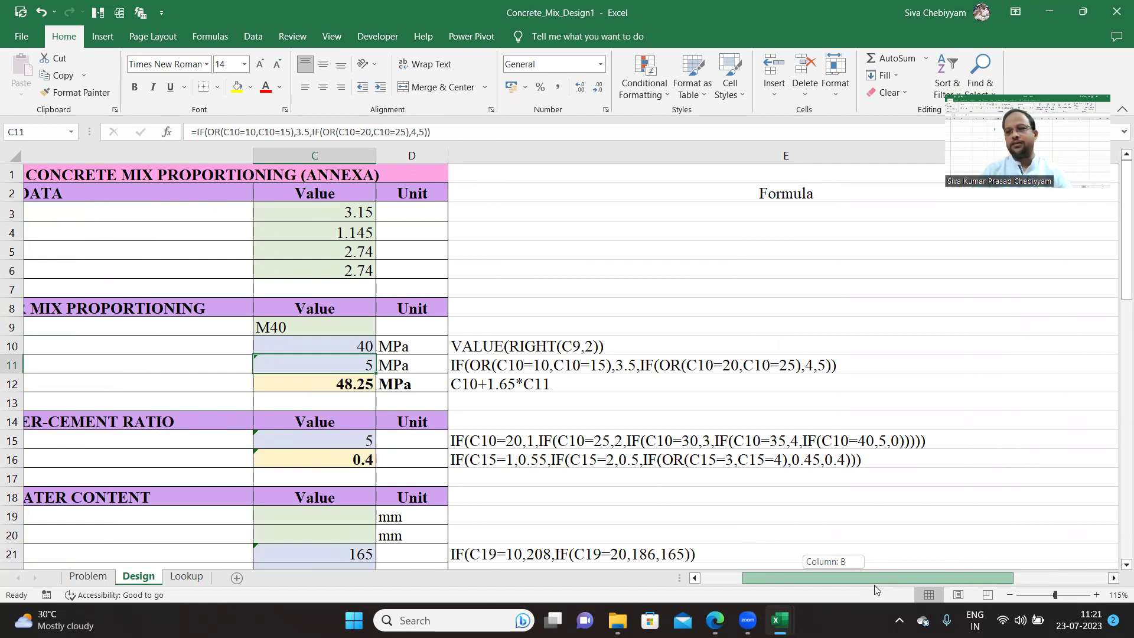
{"action": "left_click_drag", "start_coordinate": [877, 590], "coordinate": [876, 590]}
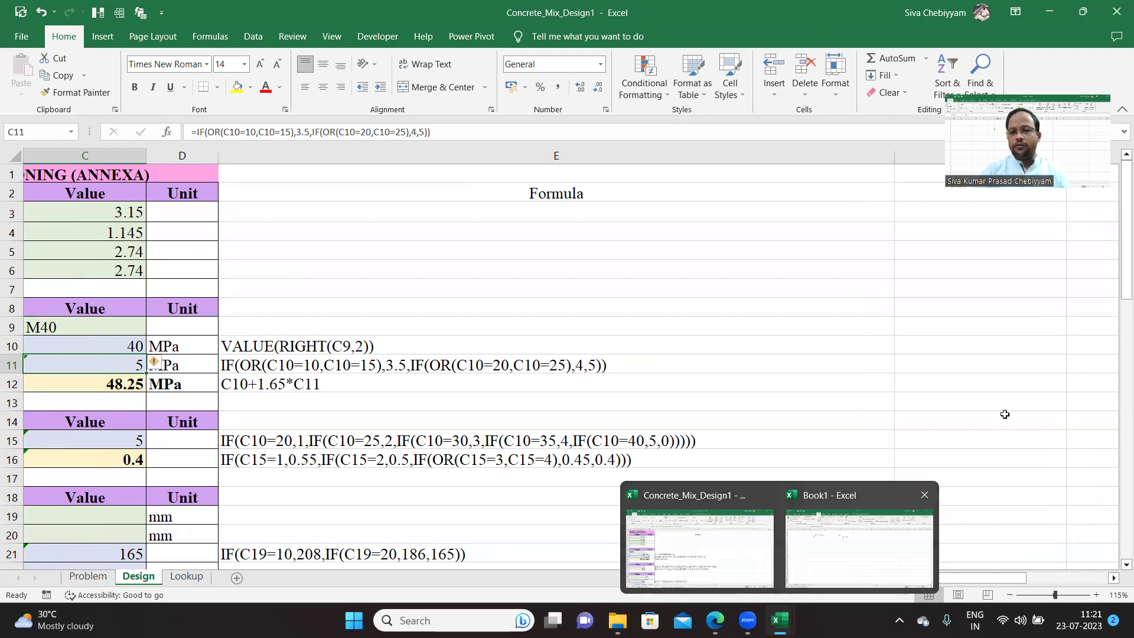
{"action": "left_click", "coordinate": [1000, 383]}
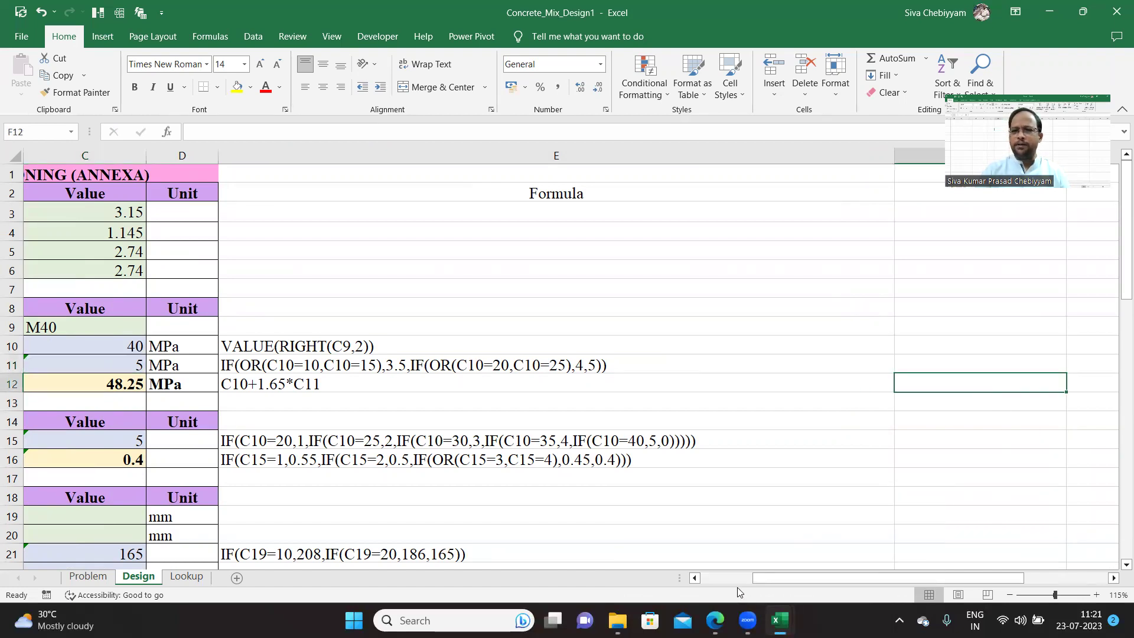
{"action": "scroll", "coordinate": [737, 587], "scroll_direction": "left", "scroll_amount": 3}
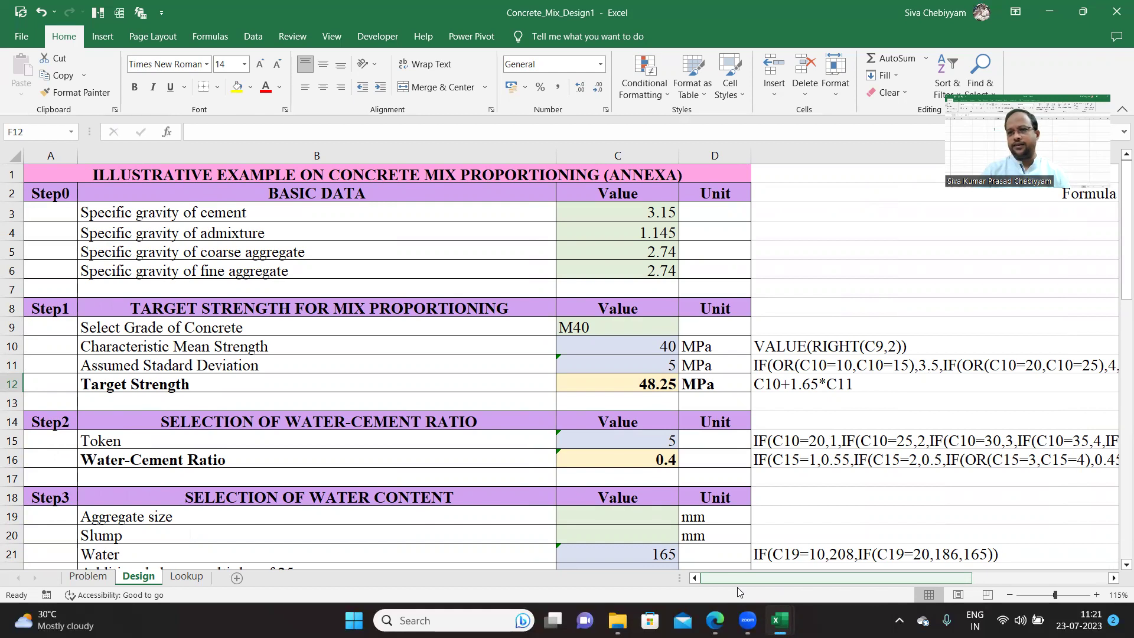
- Switch to the Book1 workbook and list the strength values 20 and 25 in E9 and E10
{"action": "mouse_move", "coordinate": [780, 620]}
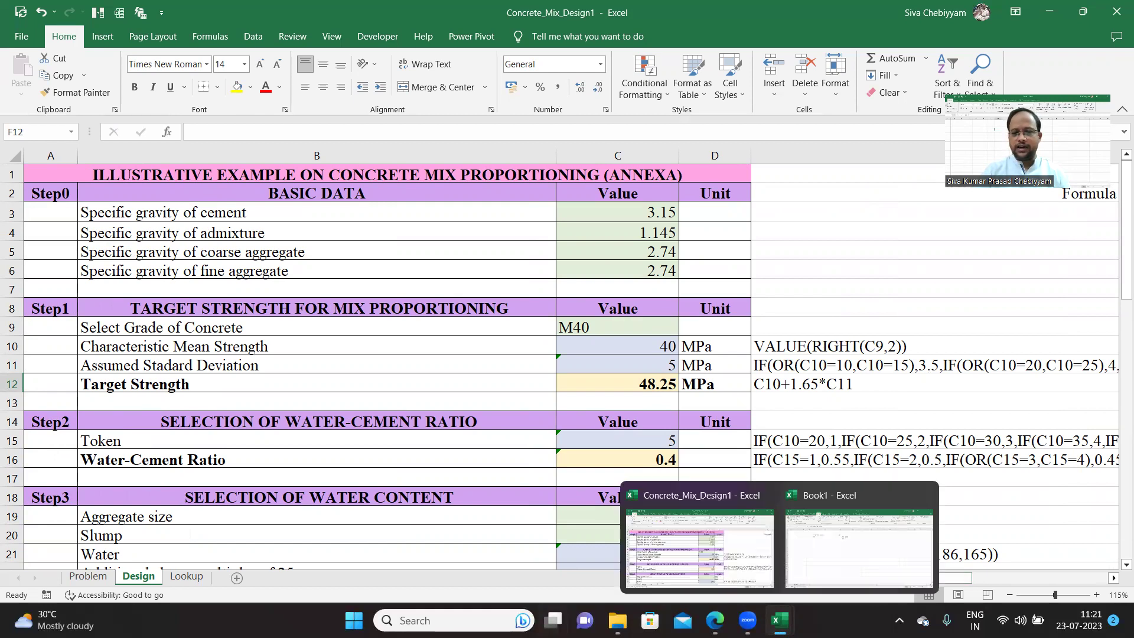
{"action": "left_click", "coordinate": [859, 538]}
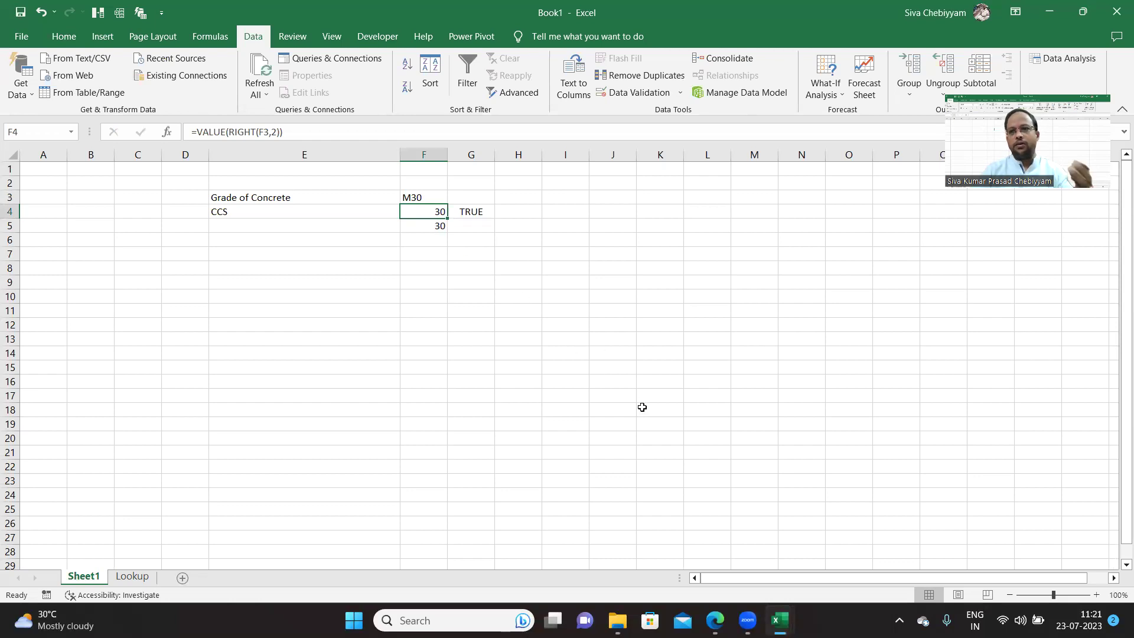
{"action": "left_click", "coordinate": [294, 309]}
{"action": "left_click", "coordinate": [294, 284]}
{"action": "type", "text": "20"}
{"action": "key", "text": "Return"}
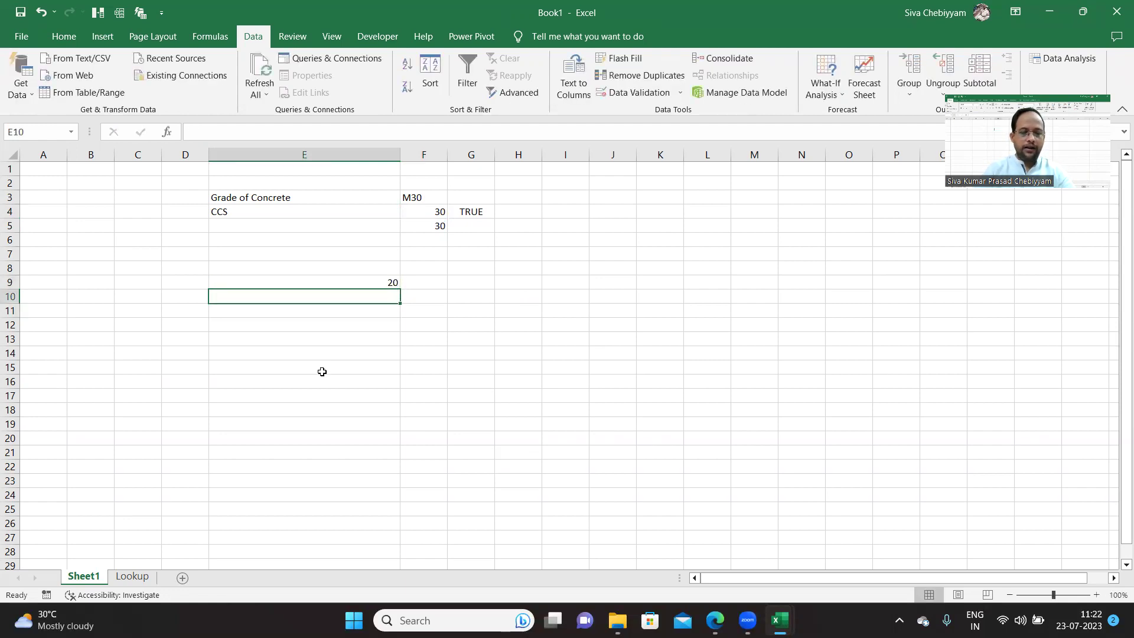
{"action": "type", "text": "25"}
{"action": "key", "text": "Return"}
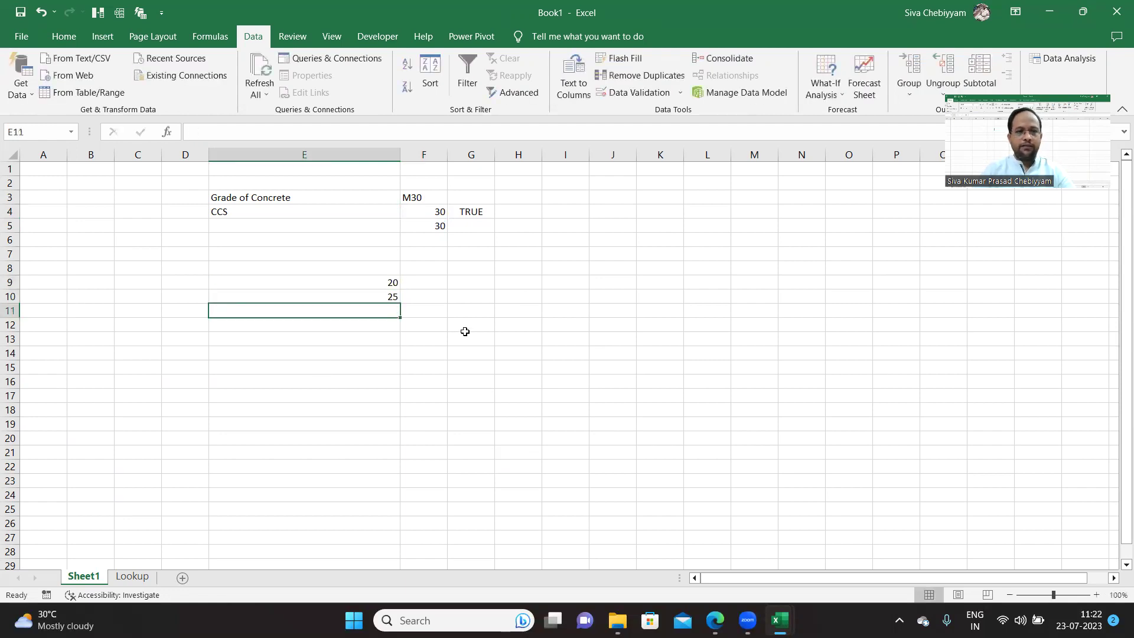
- Enter a standard deviation of 4 in F9 and F10 beside the strengths 20 and 25
{"action": "left_click", "coordinate": [418, 283]}
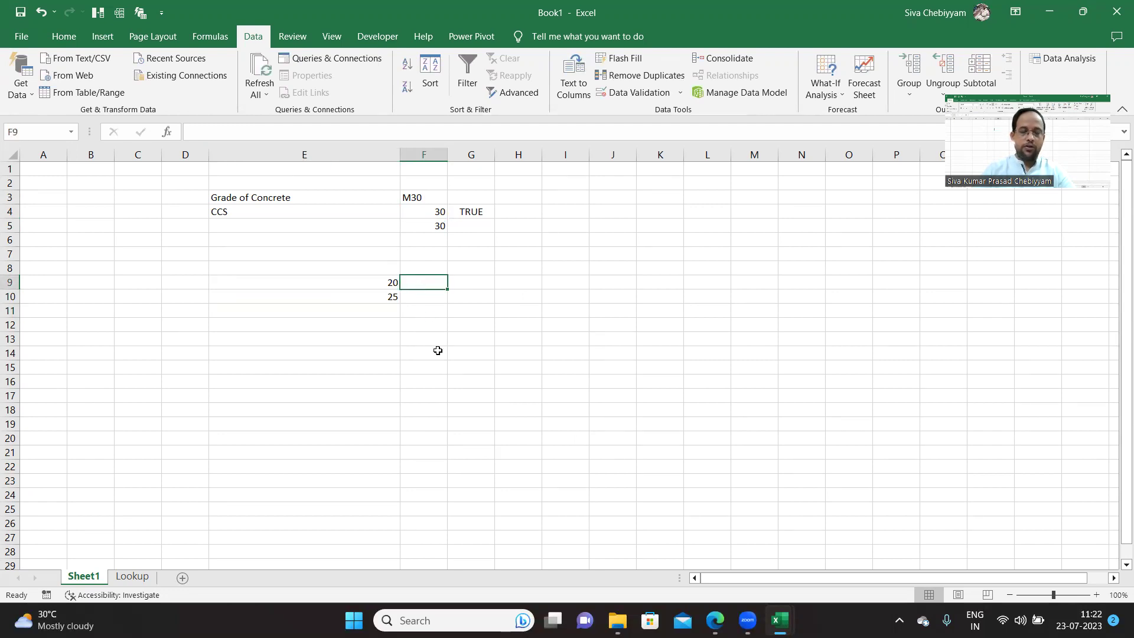
{"action": "type", "text": "4"}
{"action": "left_click", "coordinate": [425, 299]}
{"action": "type", "text": "4"}
{"action": "left_click", "coordinate": [422, 338]}
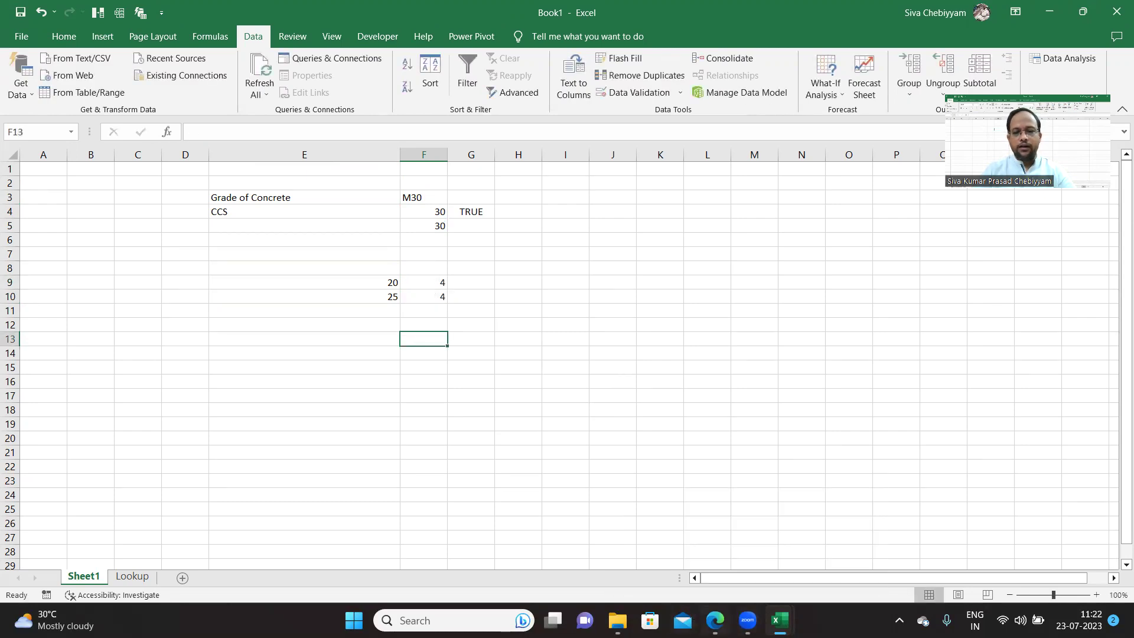
- Check Table 1 Assumed Standard Deviation in is.10262.2009.pdf in the browser and return to the Book1 workbook
{"action": "left_click", "coordinate": [715, 532]}
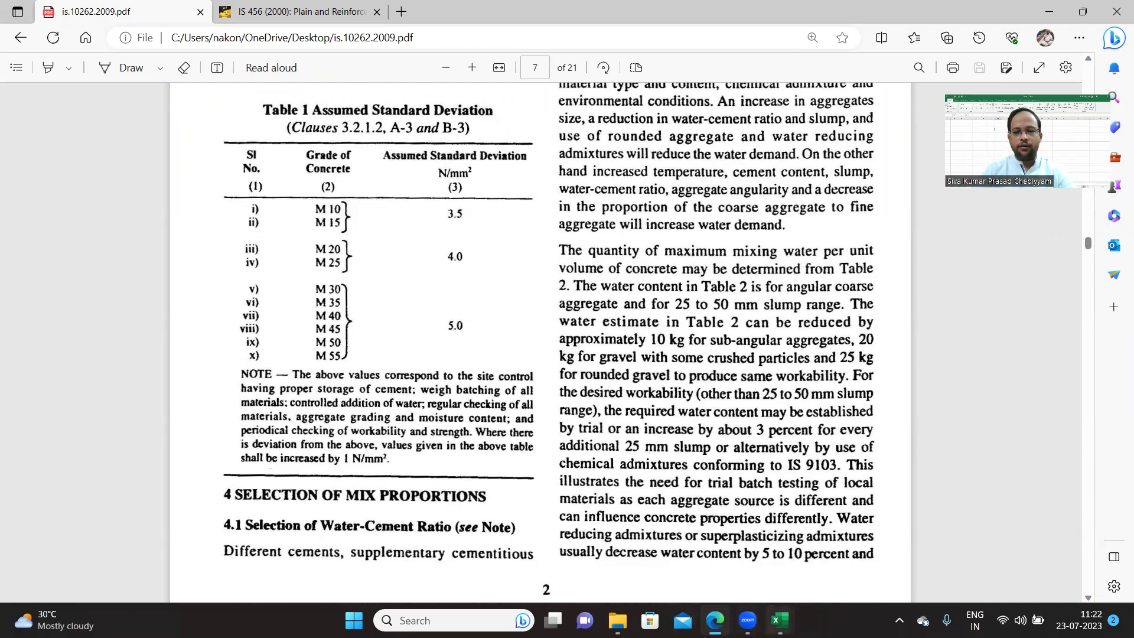
{"action": "mouse_move", "coordinate": [764, 602]}
{"action": "left_click", "coordinate": [859, 547]}
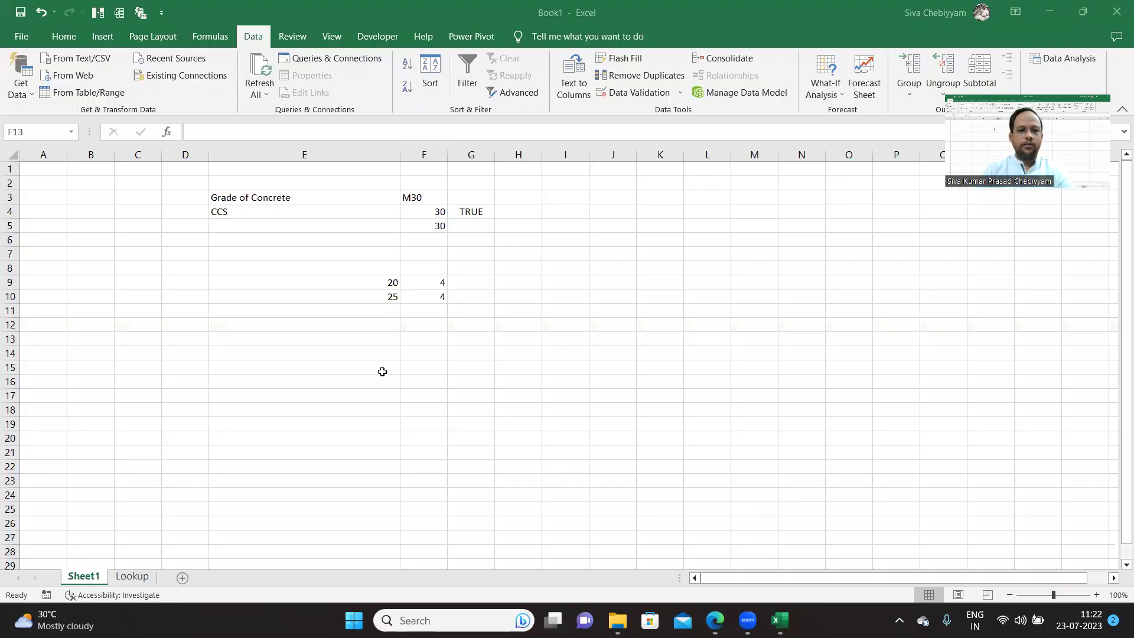
- Continue the strength list in E11:E16 with 30 and 35, filling the series down to 55
{"action": "left_click", "coordinate": [365, 320]}
{"action": "left_click", "coordinate": [376, 310]}
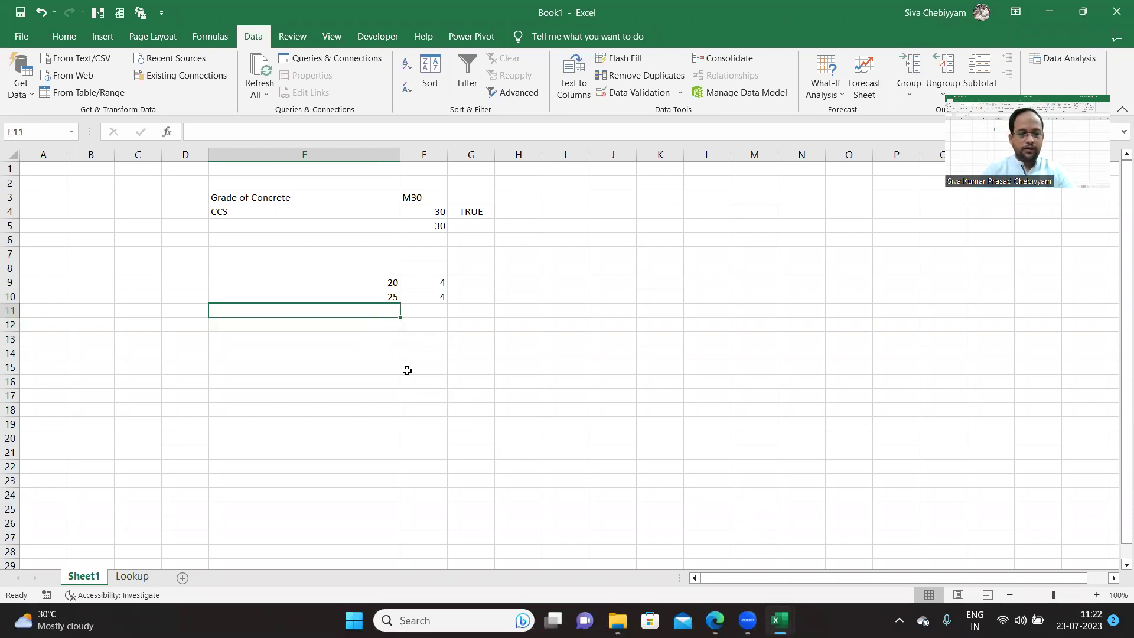
{"action": "type", "text": "30"}
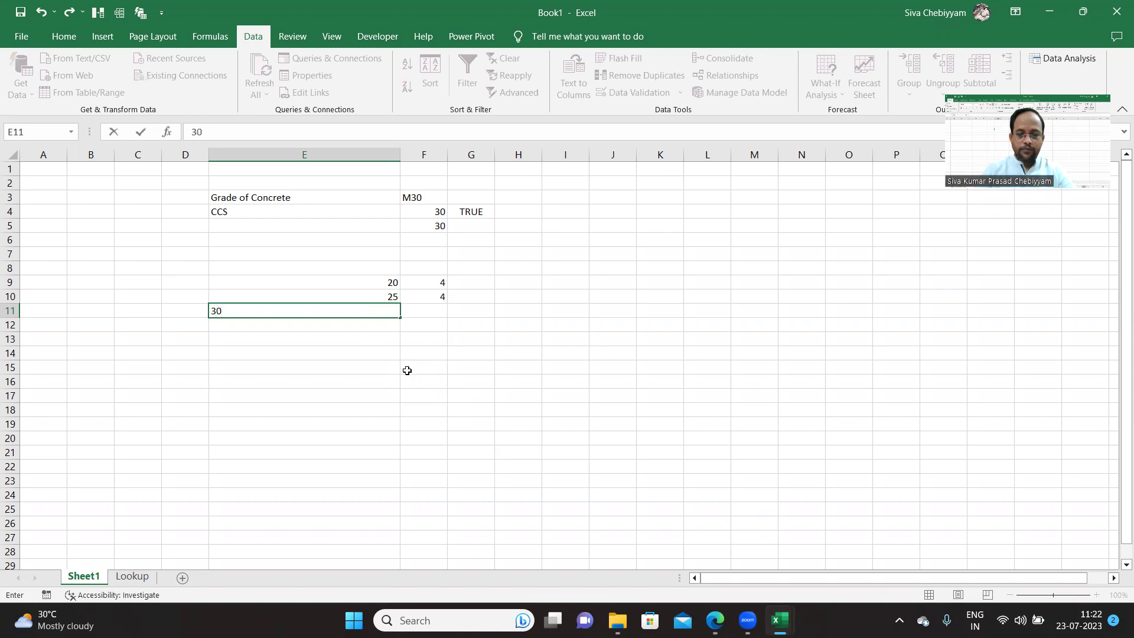
{"action": "key", "text": "Return"}
{"action": "type", "text": "35"}
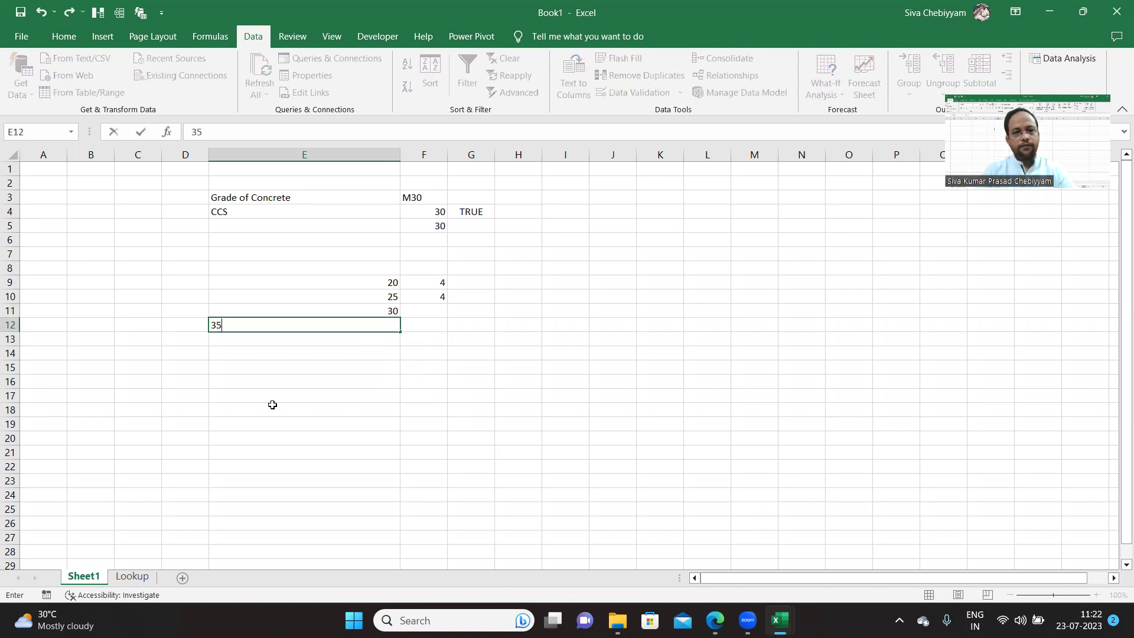
{"action": "left_click", "coordinate": [271, 406]}
{"action": "left_click_drag", "start_coordinate": [324, 312], "coordinate": [329, 322]}
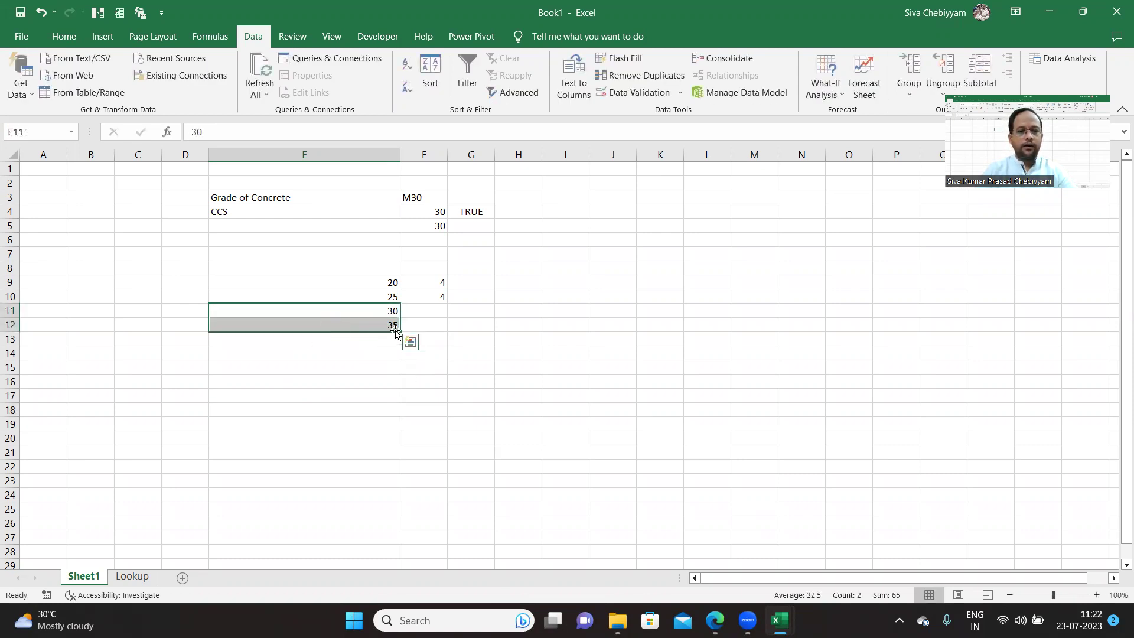
{"action": "left_click_drag", "start_coordinate": [399, 330], "coordinate": [388, 387]}
- Enter a standard deviation of 5 in F11 and fill it down to F16
{"action": "left_click", "coordinate": [436, 311]}
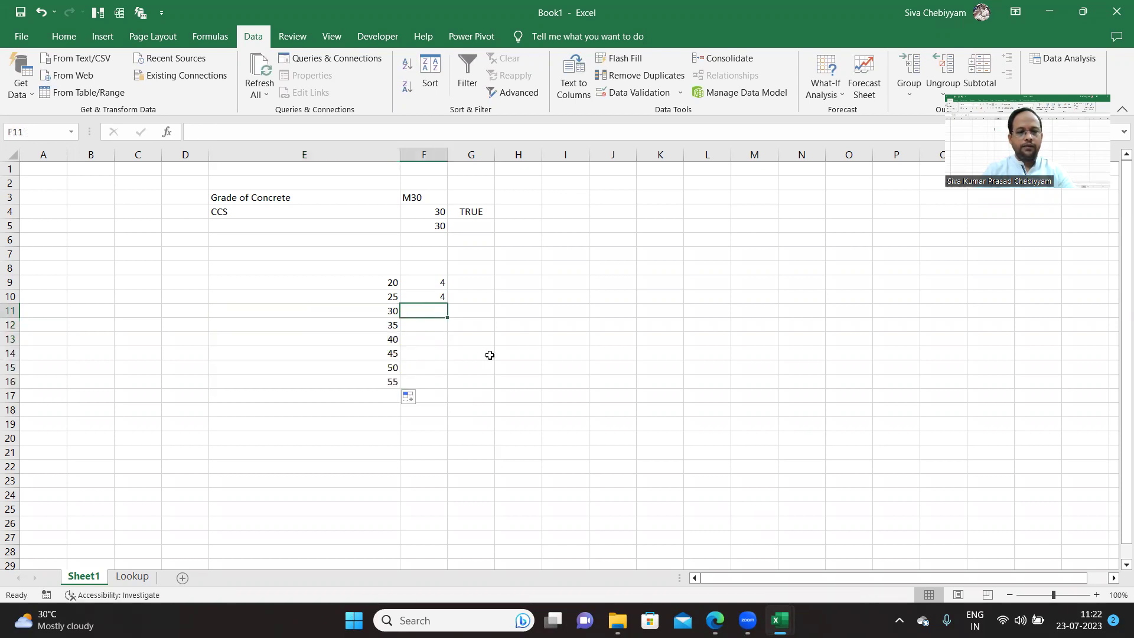
{"action": "key", "text": "Down"}
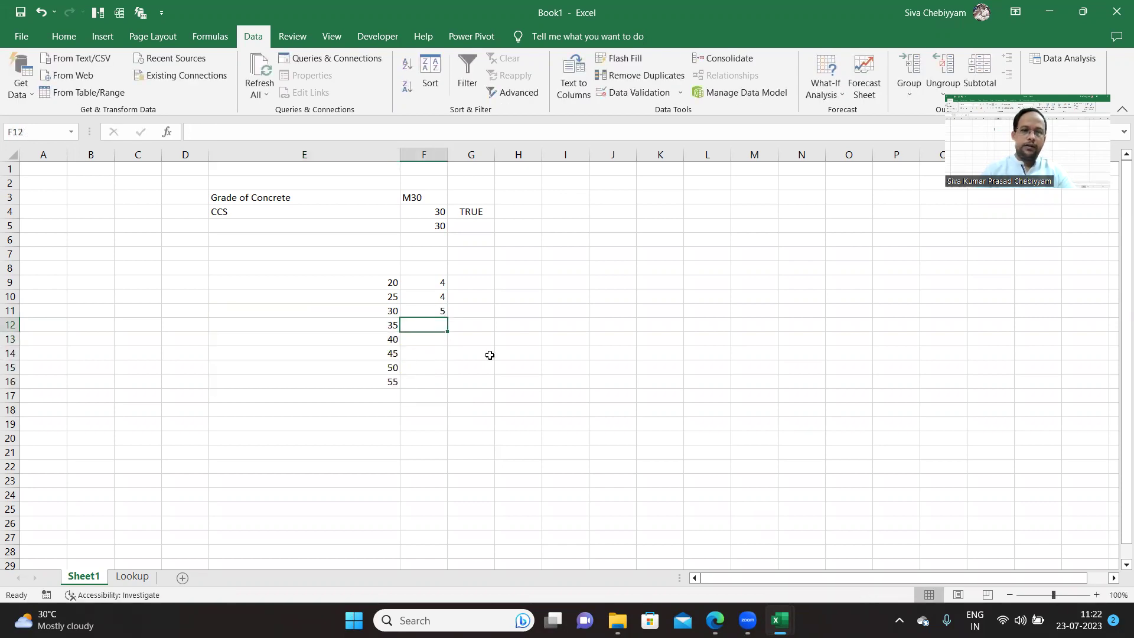
{"action": "left_click", "coordinate": [439, 310]}
{"action": "double_click", "coordinate": [448, 318]}
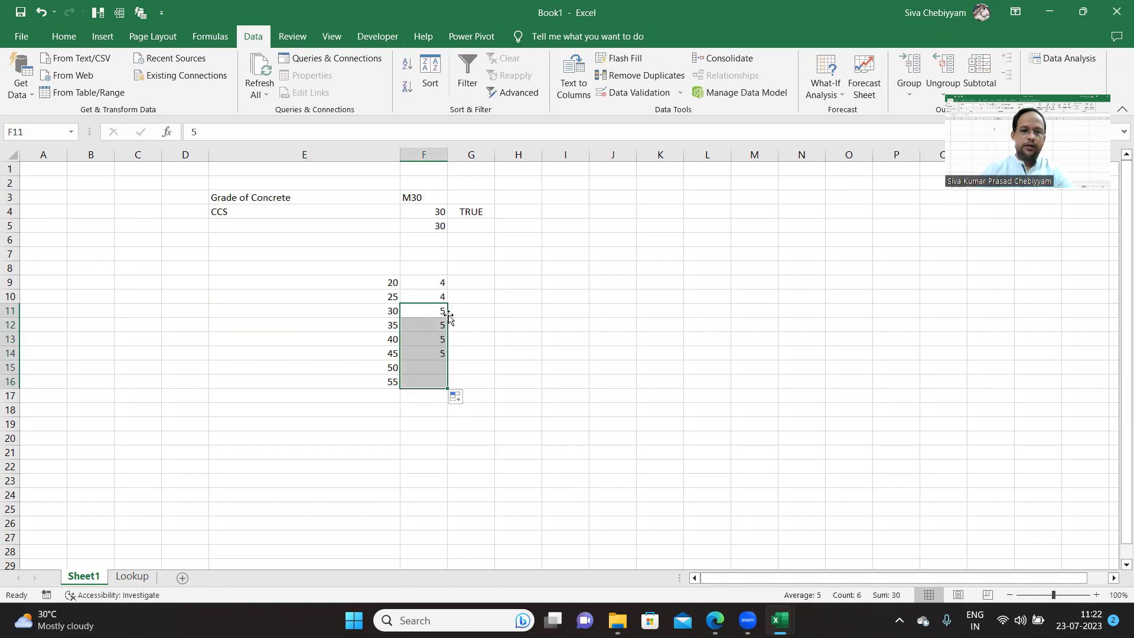
{"action": "left_click", "coordinate": [565, 367]}
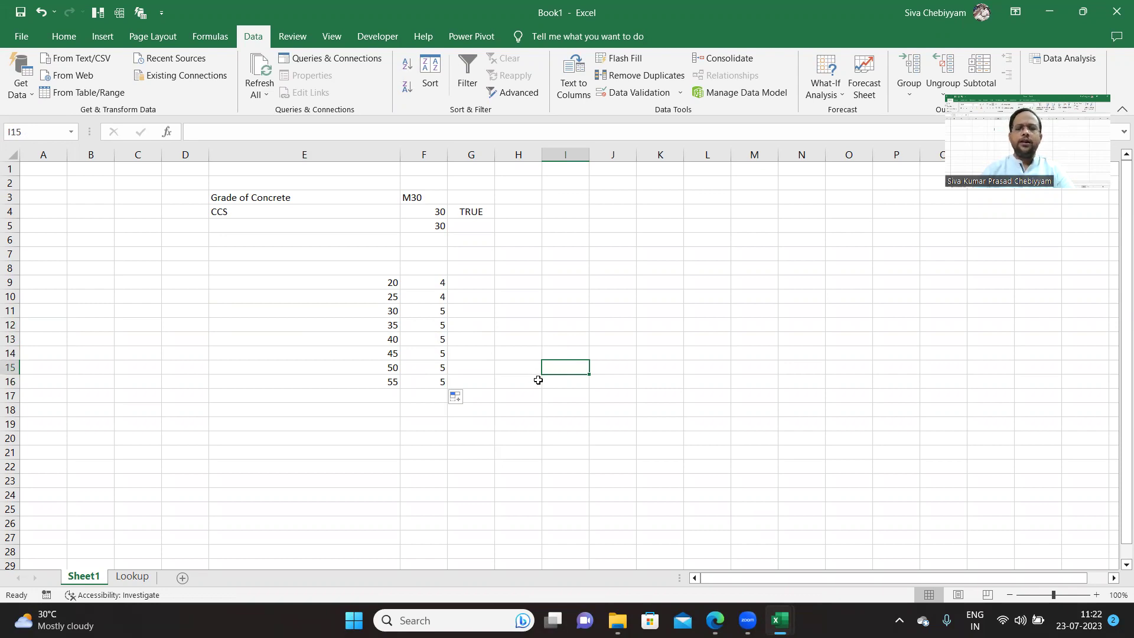
- Compare the strength group 20–25 with the group 30–55 and their standard deviations in E9:F16
{"action": "left_click_drag", "start_coordinate": [372, 286], "coordinate": [454, 294]}
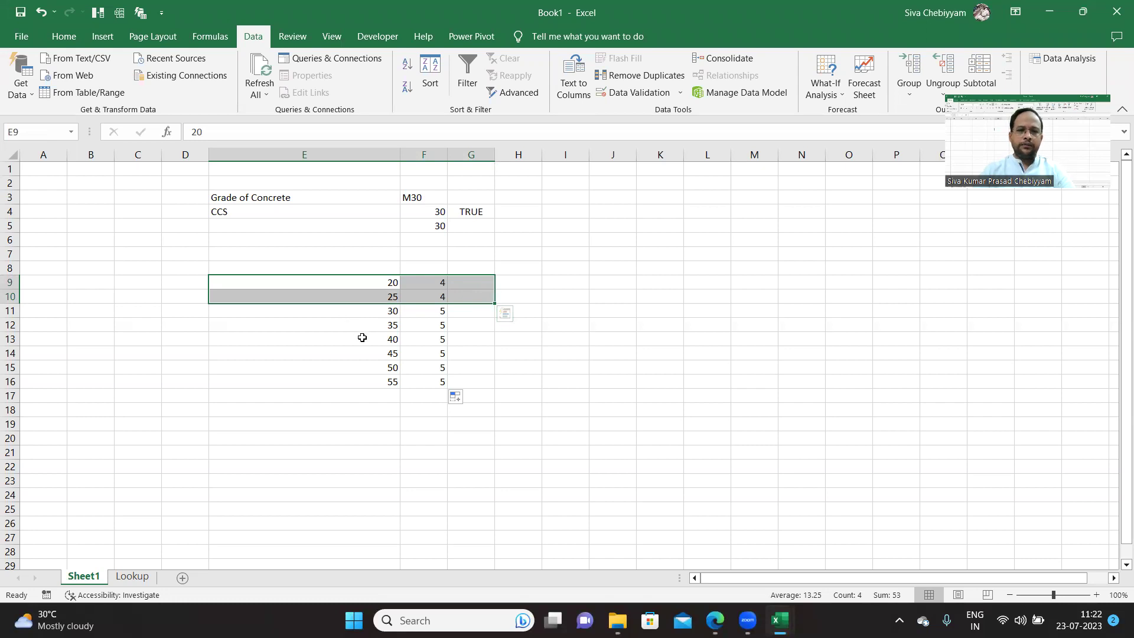
{"action": "left_click_drag", "start_coordinate": [341, 314], "coordinate": [344, 382]}
{"action": "left_click_drag", "start_coordinate": [438, 307], "coordinate": [437, 382]}
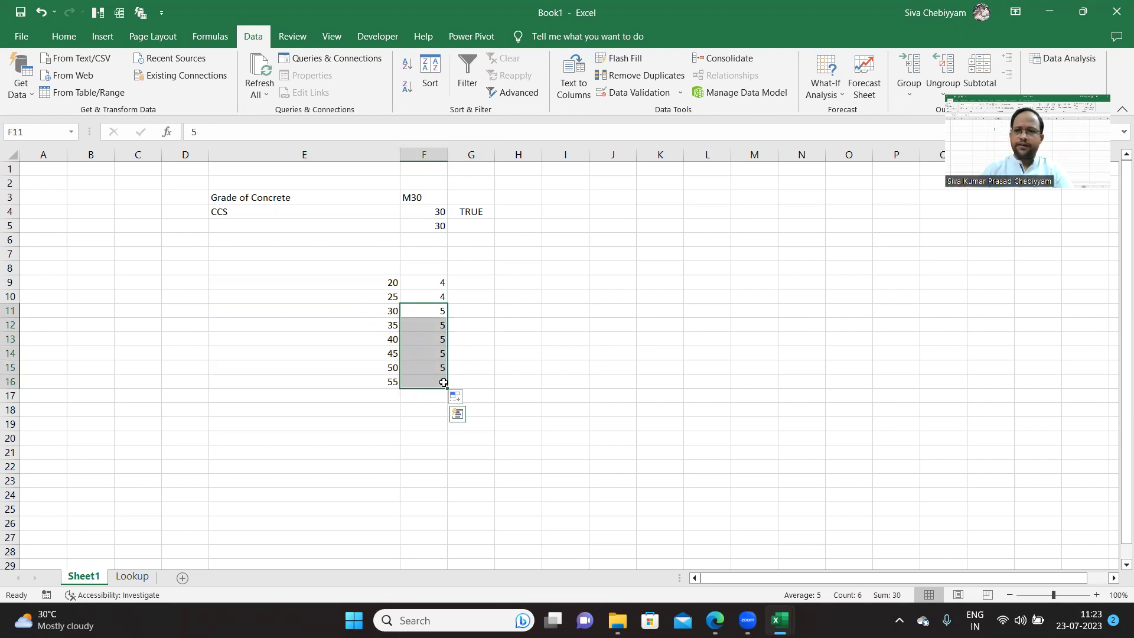
- Label cell E6 as ASD for the assumed standard deviation
{"action": "left_click", "coordinate": [424, 239]}
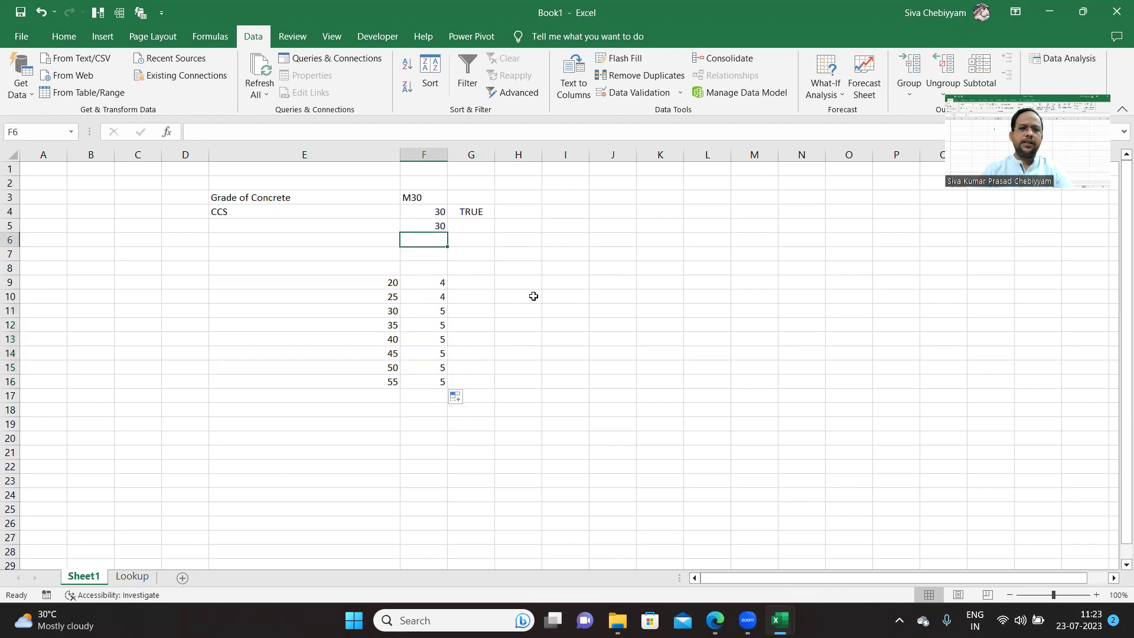
{"action": "left_click", "coordinate": [306, 240]}
{"action": "type", "text": "a"}
{"action": "key", "text": "BackSpace"}
{"action": "type", "text": "ASD"}
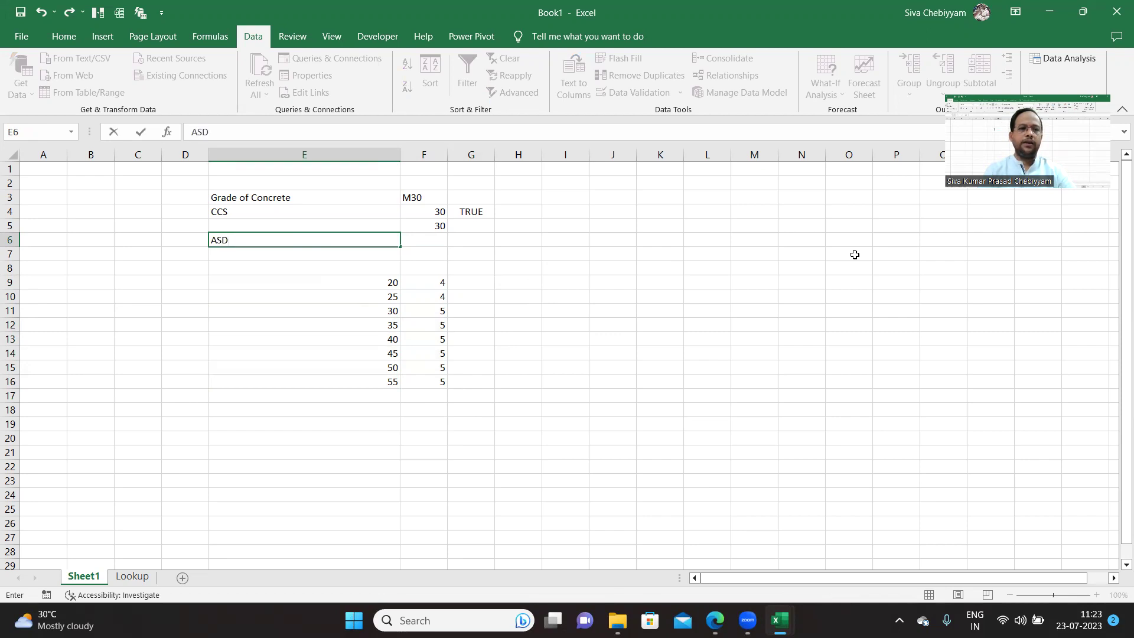
{"action": "key", "text": "Tab"}
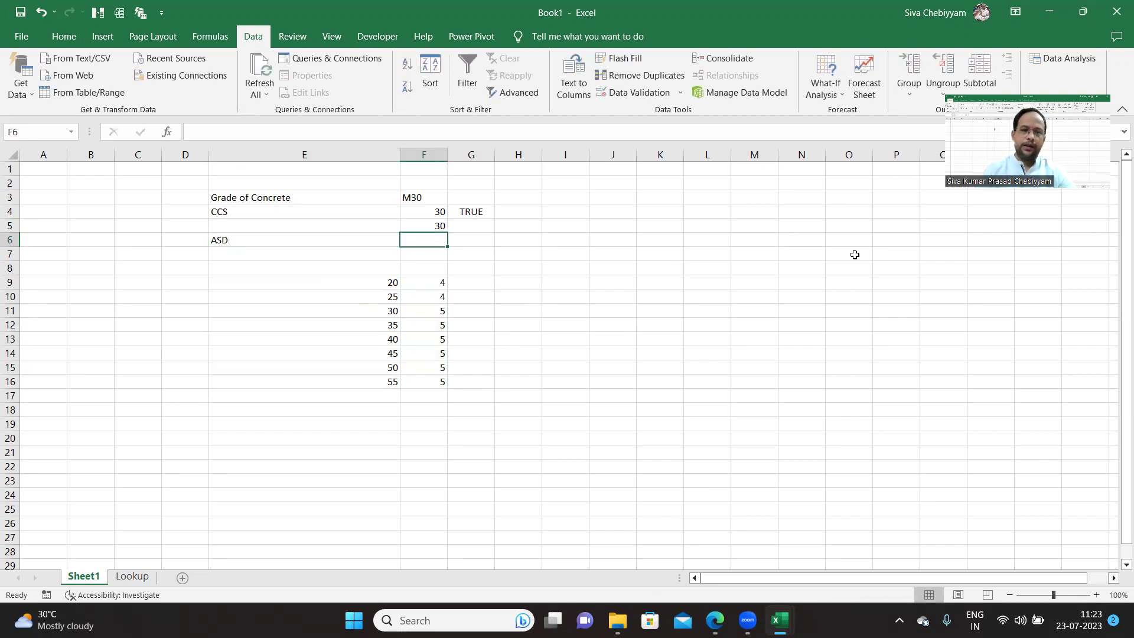
- Start the ASD formula in F6 with an empty IF function, =IF()
{"action": "type", "text": "="}
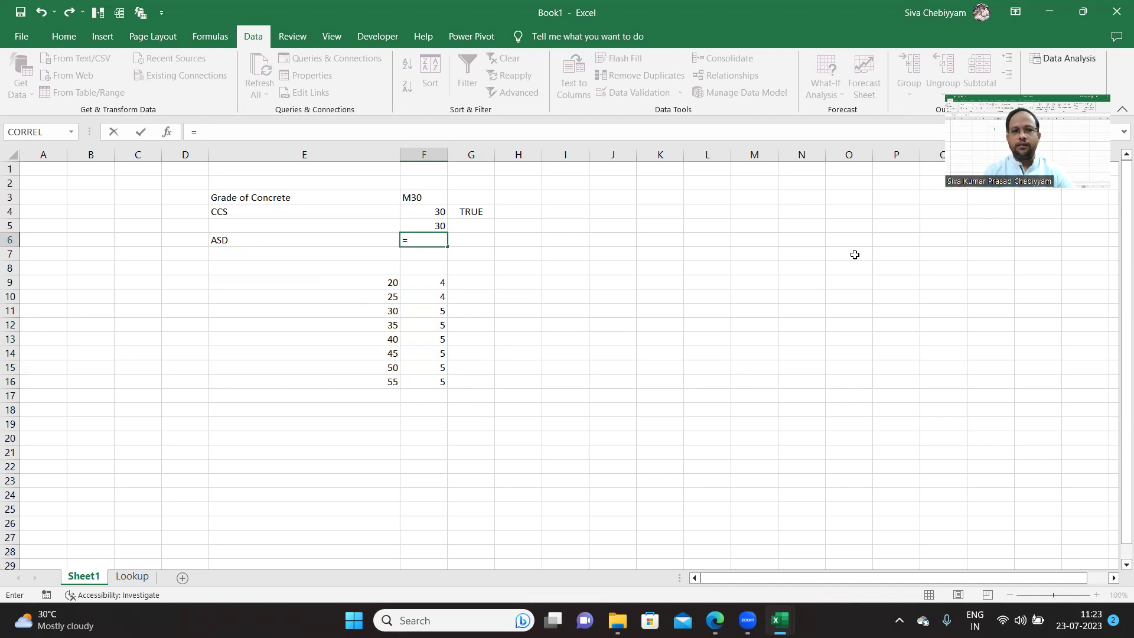
{"action": "type", "text": "I"}
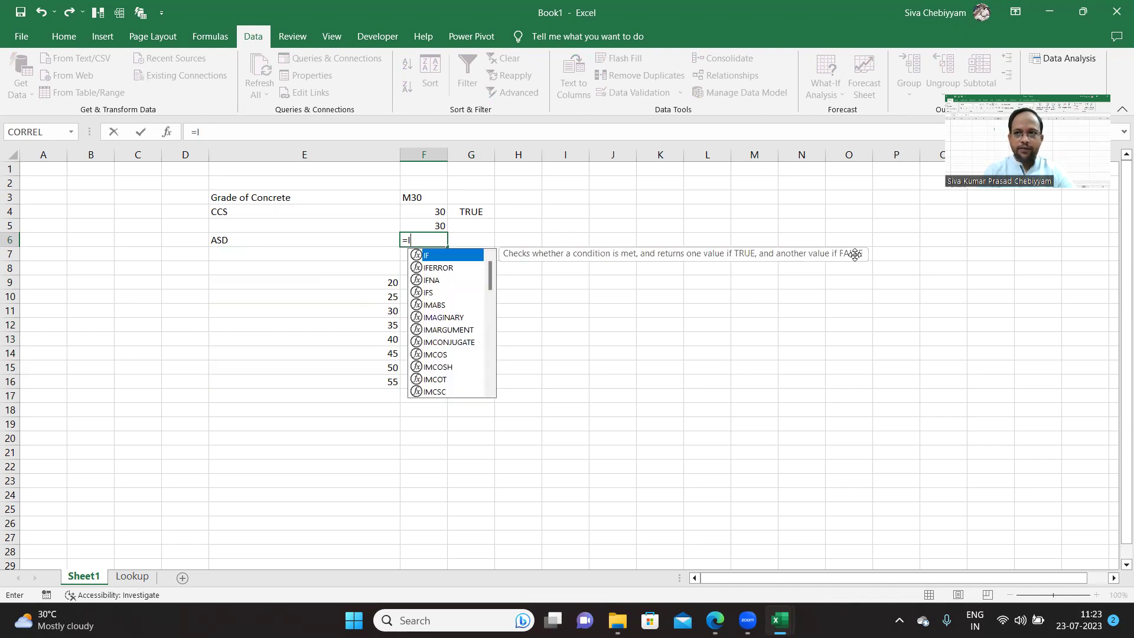
{"action": "type", "text": "F"}
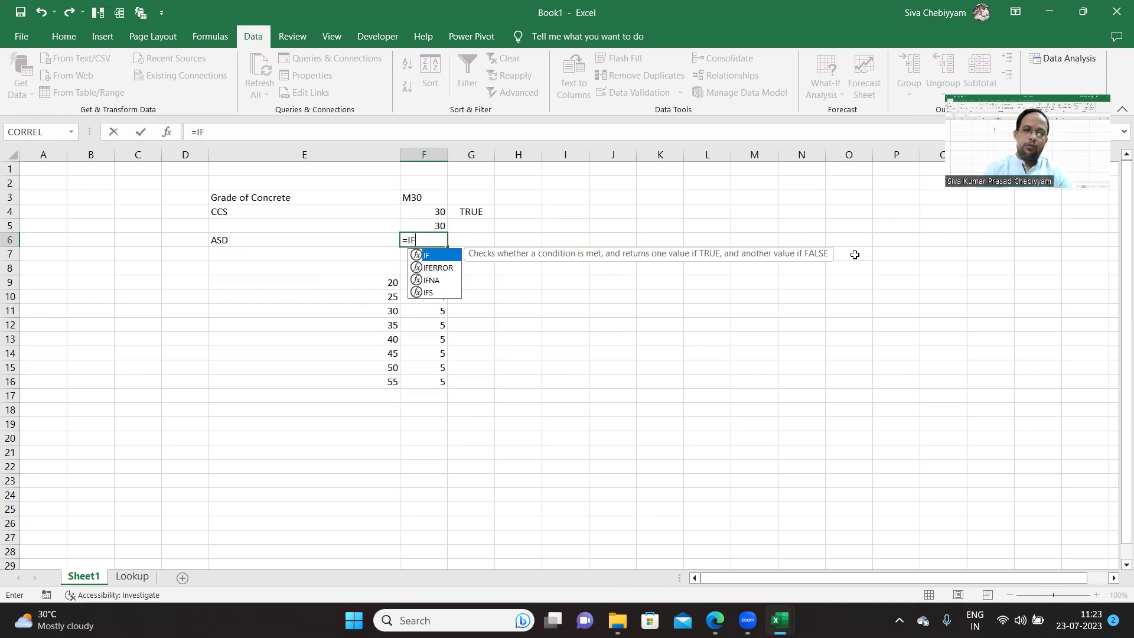
{"action": "type", "text": "("}
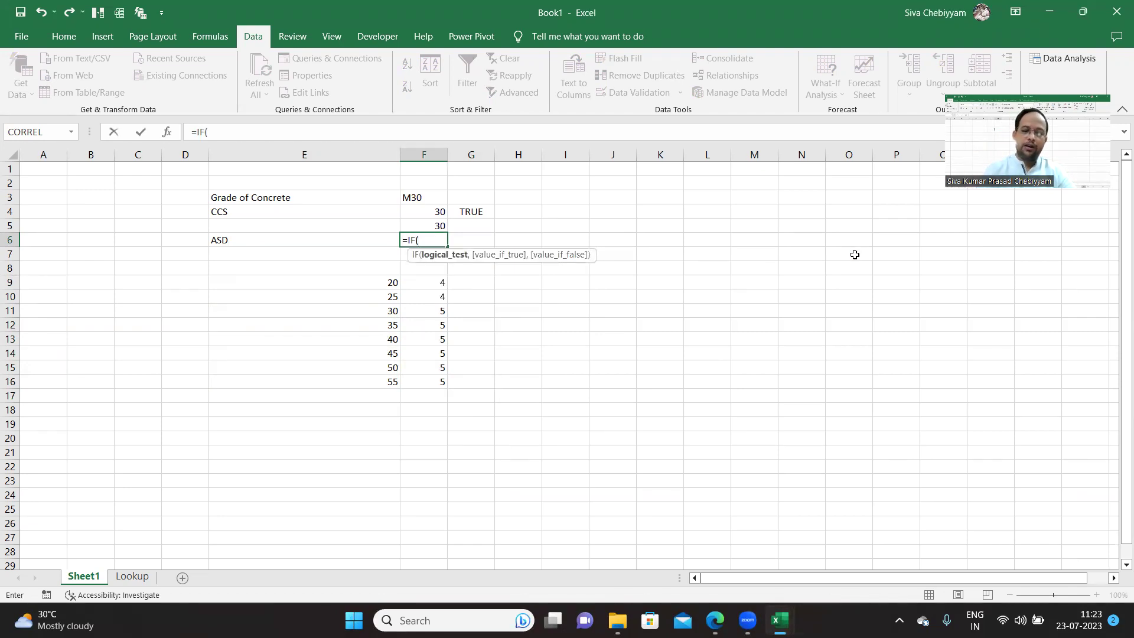
{"action": "type", "text": ")"}
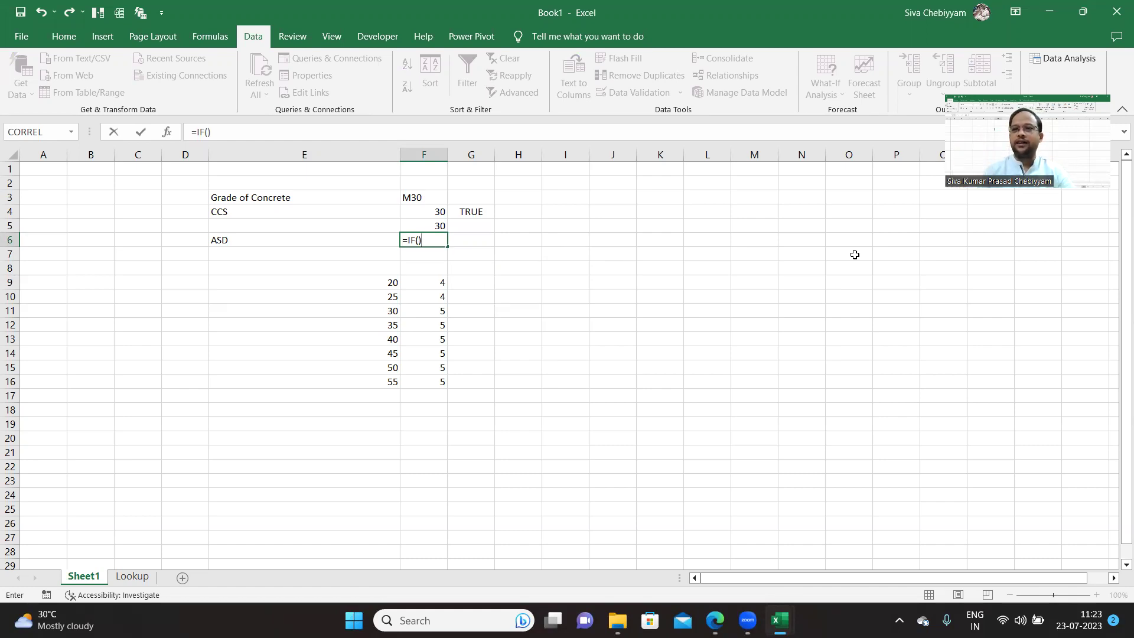
{"action": "key", "text": "BackSpace"}
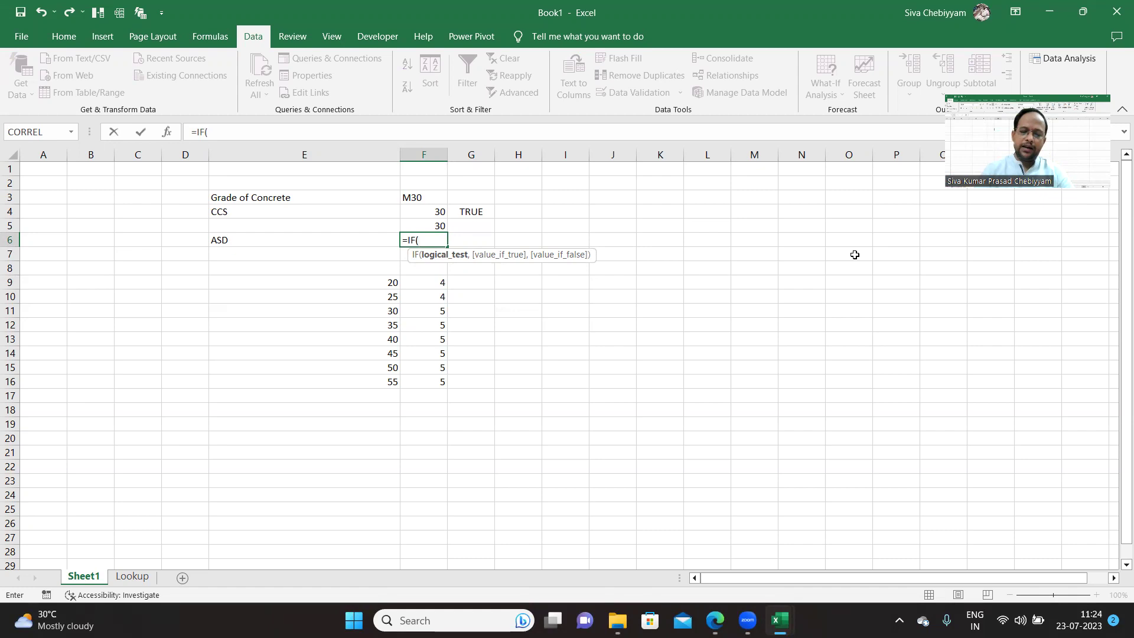
{"action": "type", "text": ")"}
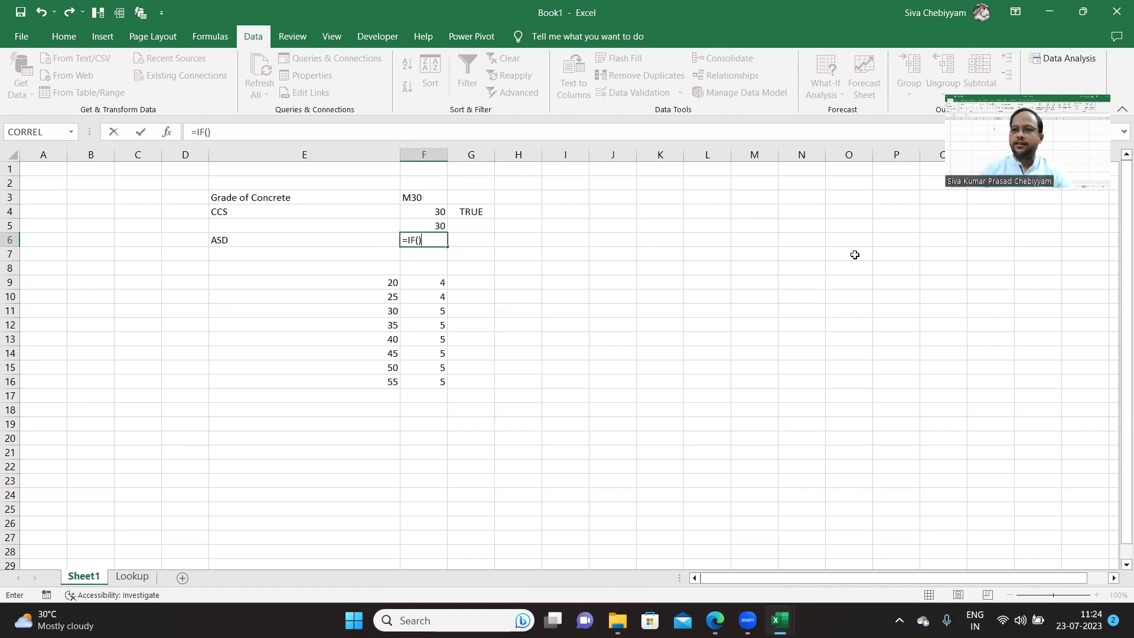
- Nest an empty OR function as the logical test of the IF formula in F6
{"action": "left_click", "coordinate": [418, 239]}
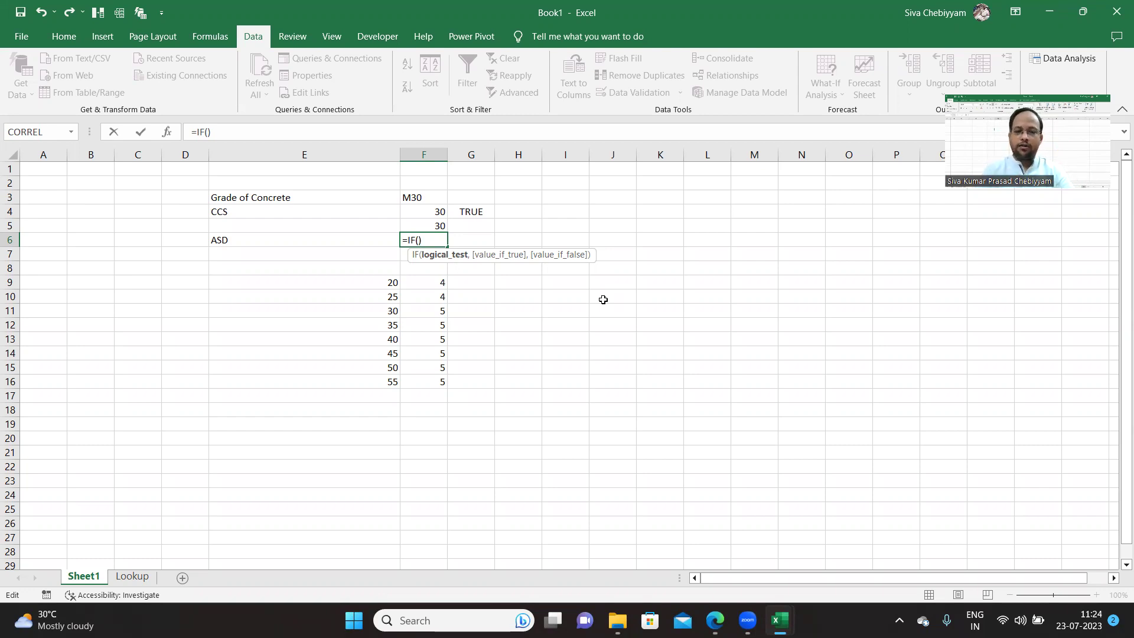
{"action": "type", "text": "O"}
{"action": "key", "text": "BackSpace"}
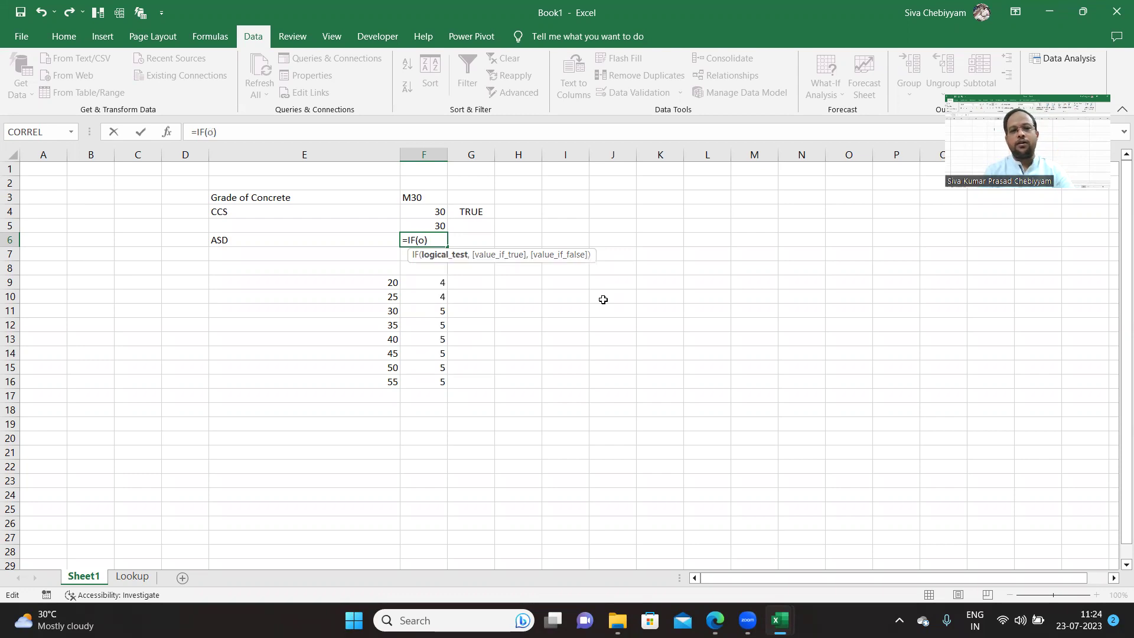
{"action": "type", "text": "OR"}
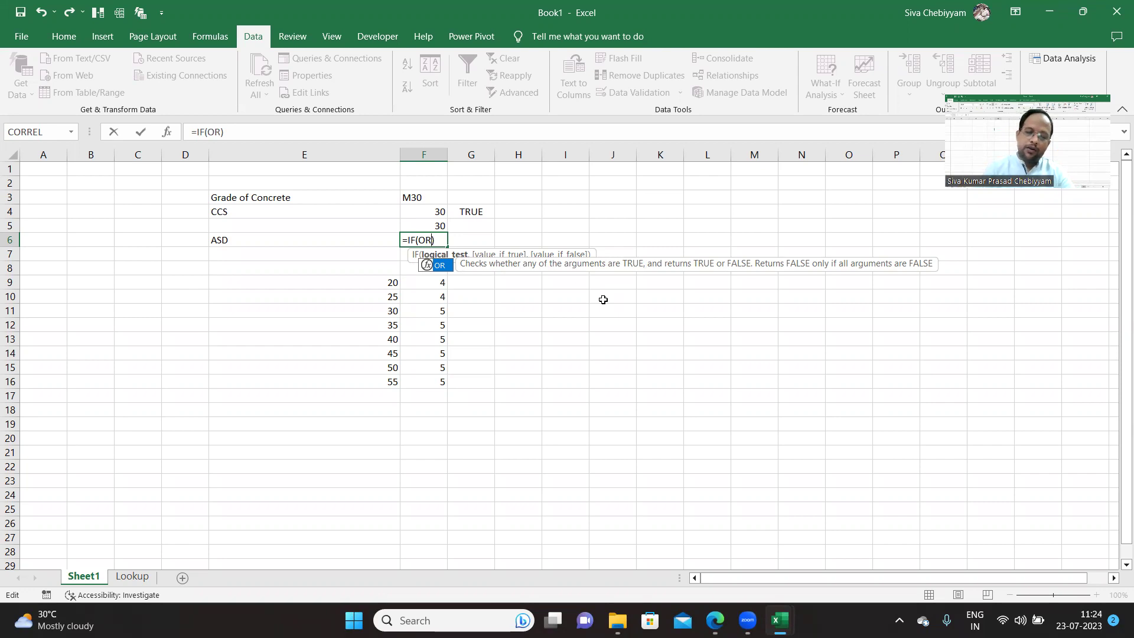
{"action": "type", "text": "()"}
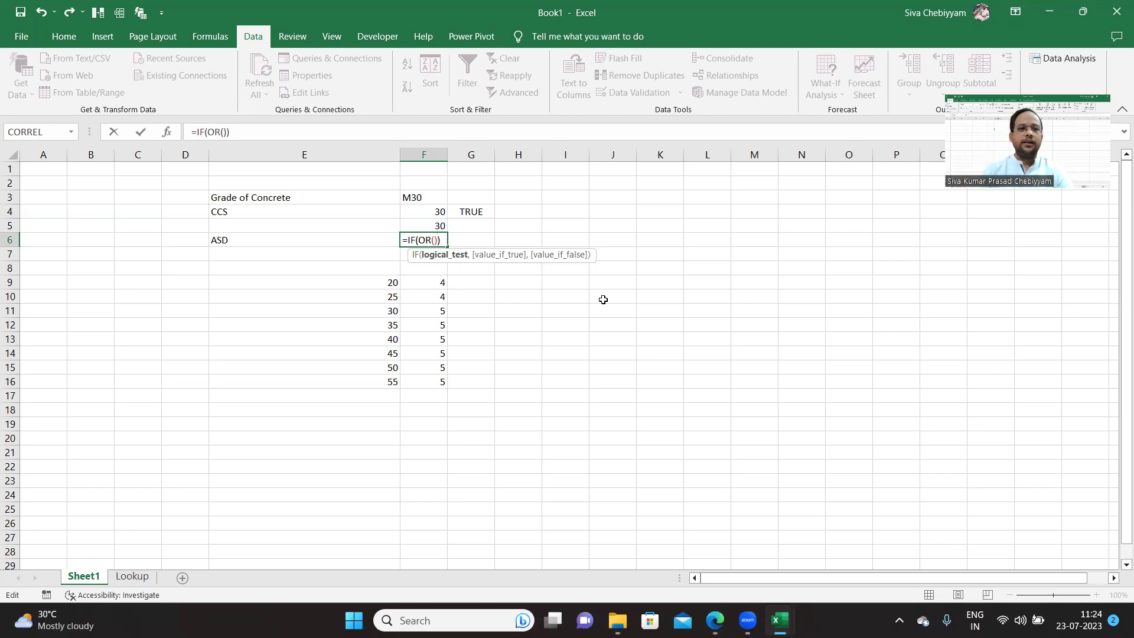
- Fill the OR test of the IF formula in F6 with the conditions F4=20 and F4=25
{"action": "left_click", "coordinate": [434, 239]}
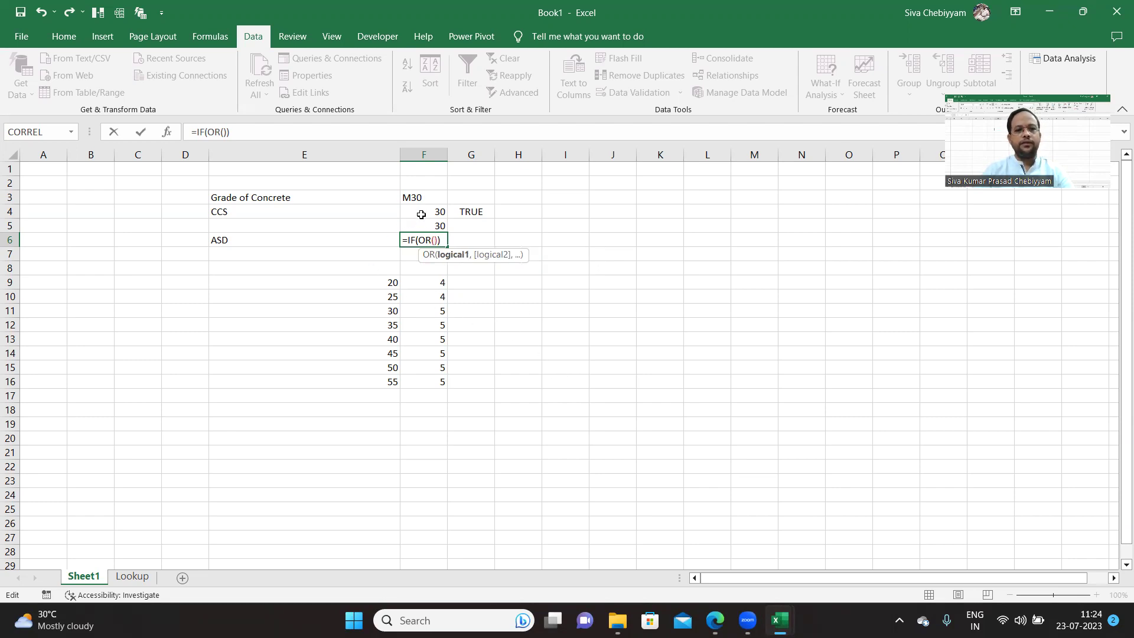
{"action": "left_click", "coordinate": [421, 215]}
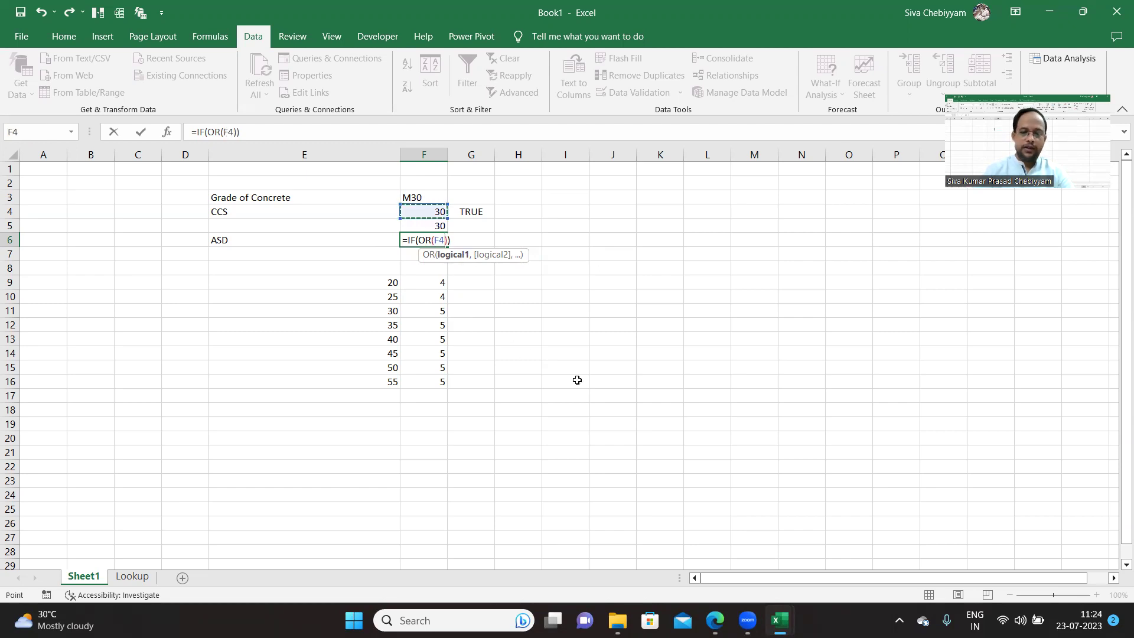
{"action": "type", "text": "="}
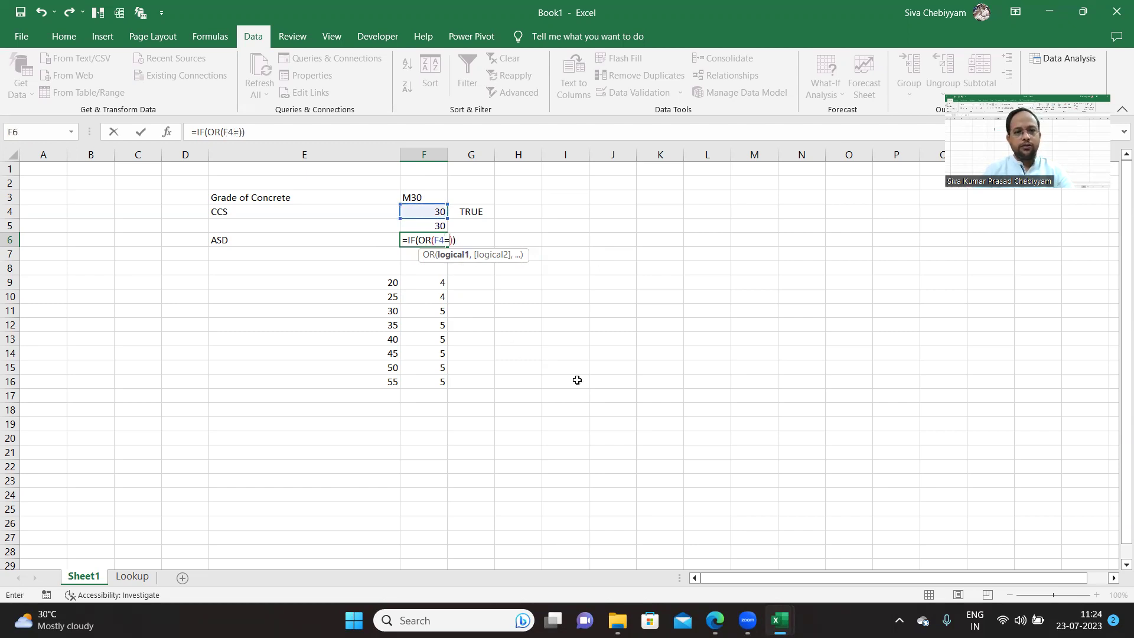
{"action": "type", "text": "20"}
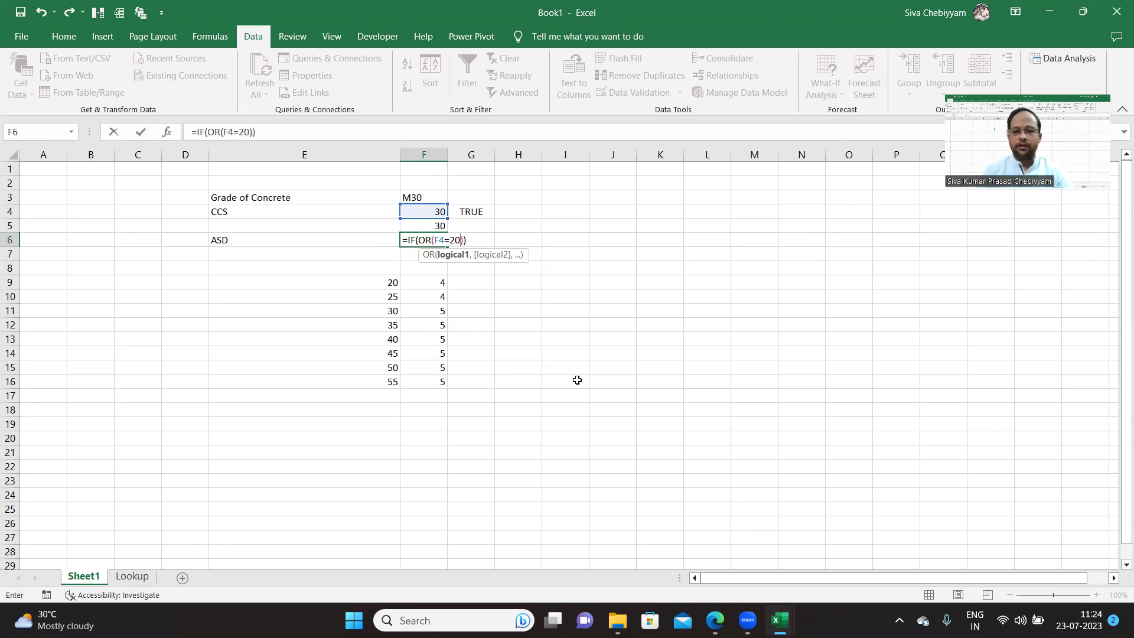
{"action": "type", "text": ","}
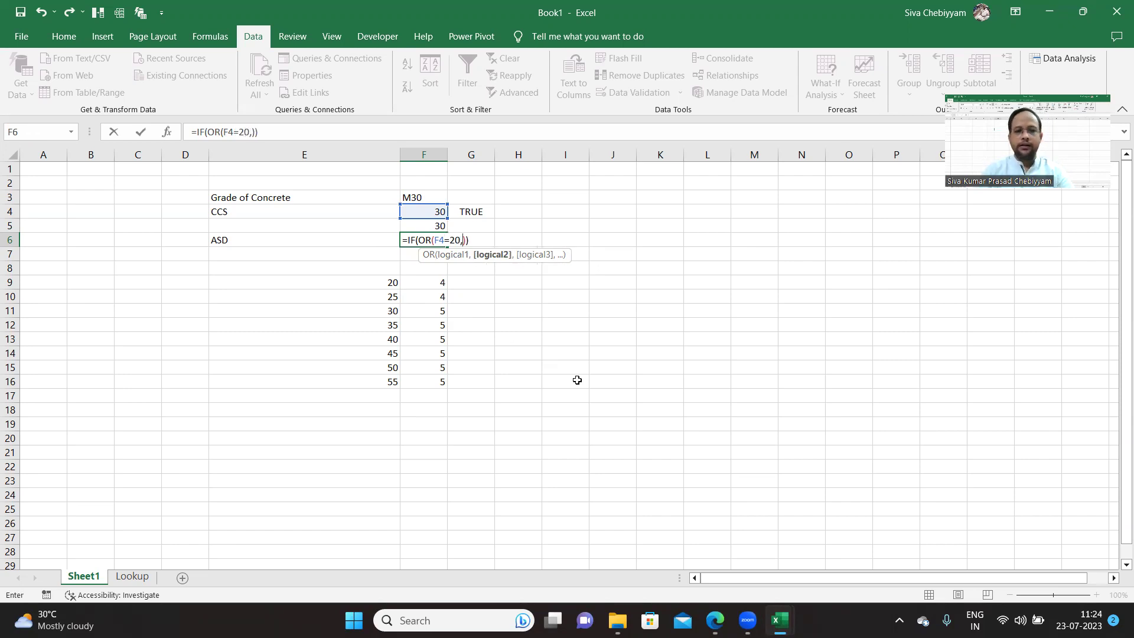
{"action": "left_click", "coordinate": [417, 211]}
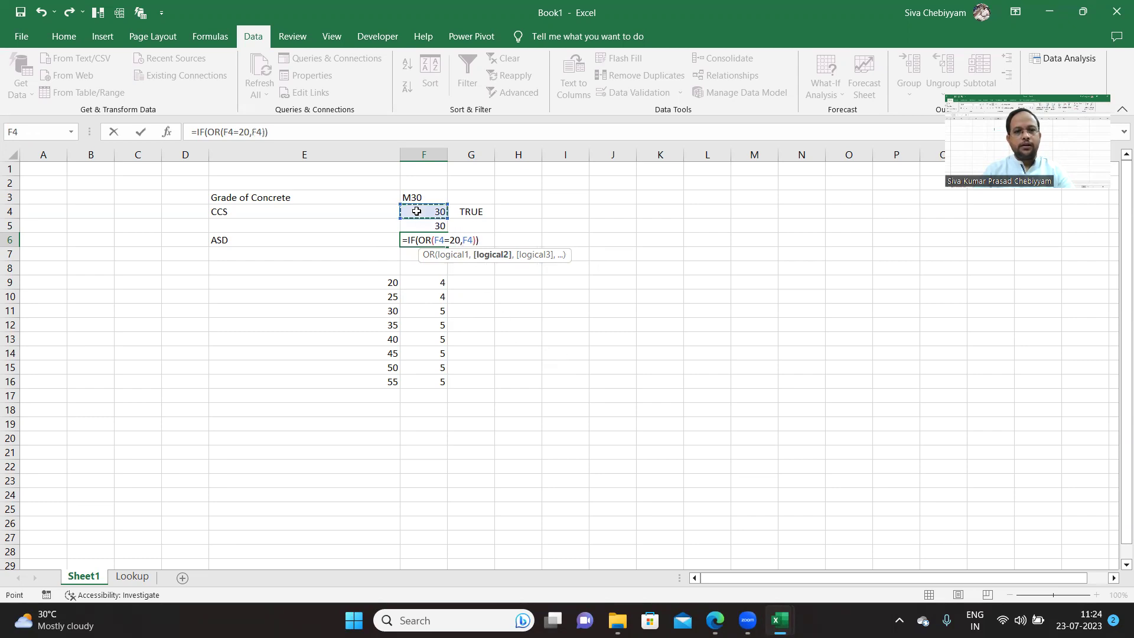
{"action": "type", "text": "="}
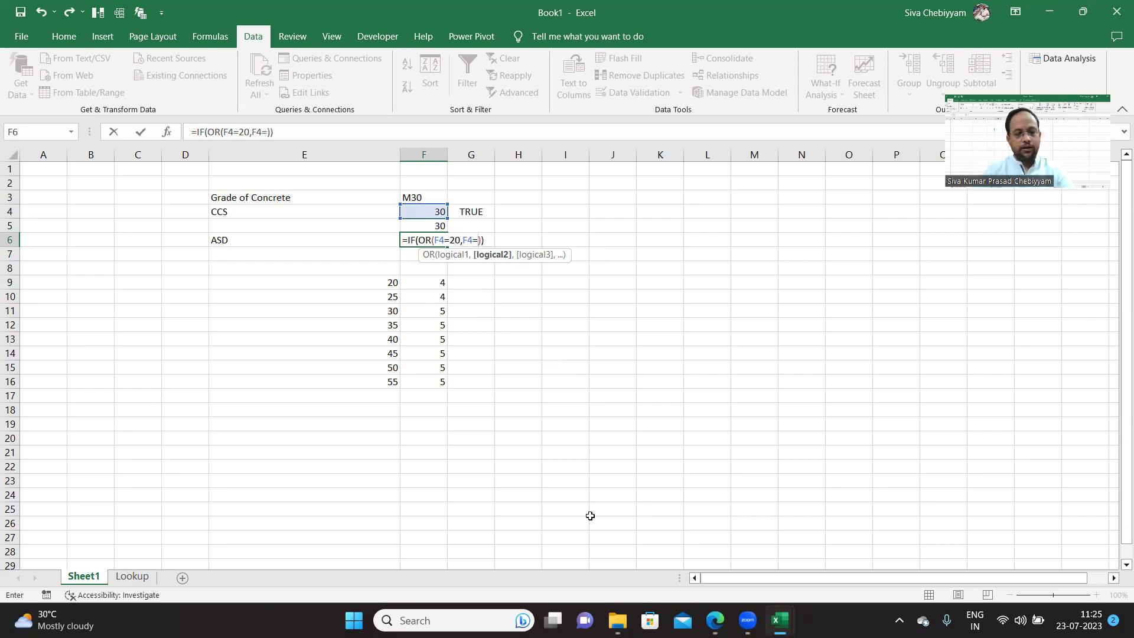
{"action": "type", "text": "25"}
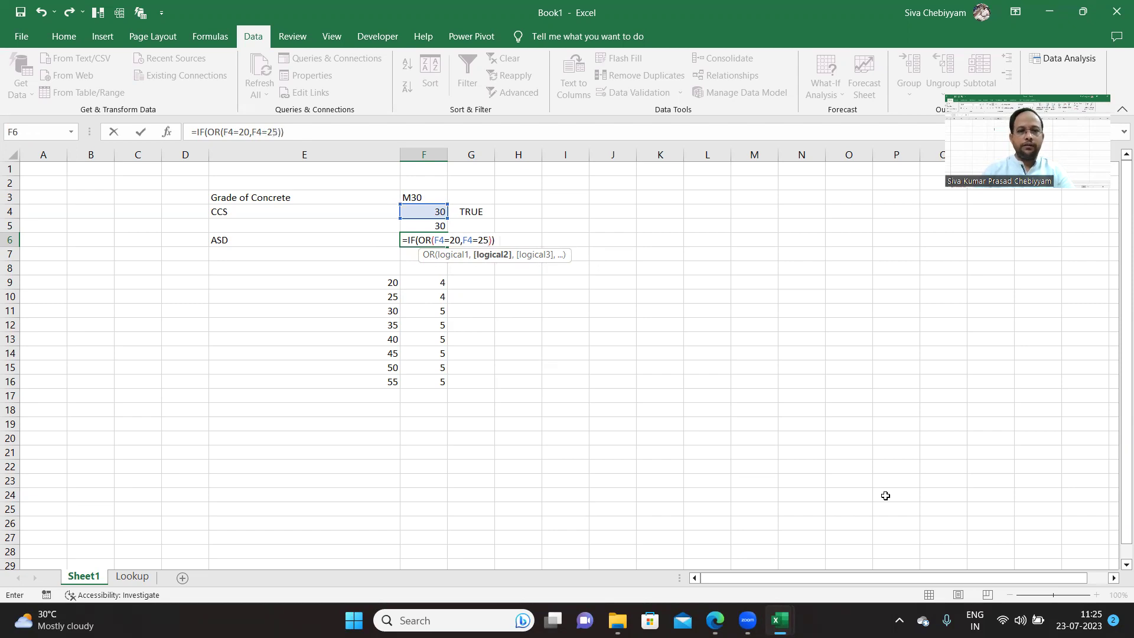
- Complete the IF formula in F6 with 4 as the value if true and 5 as the value if false, and enter it
{"action": "left_click", "coordinate": [491, 240]}
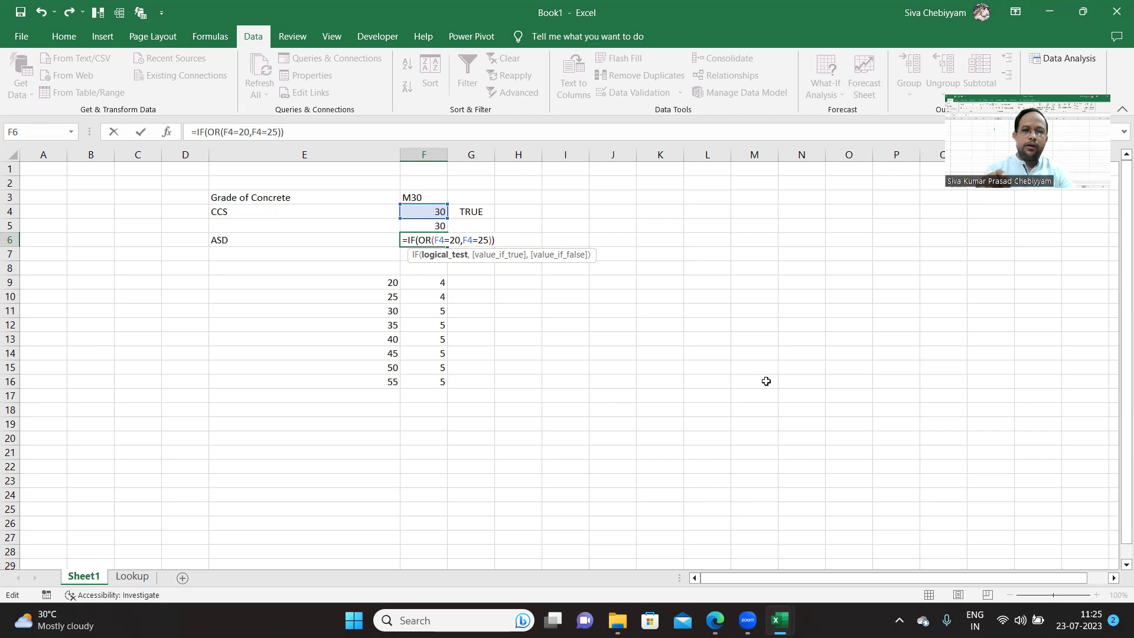
{"action": "type", "text": ","}
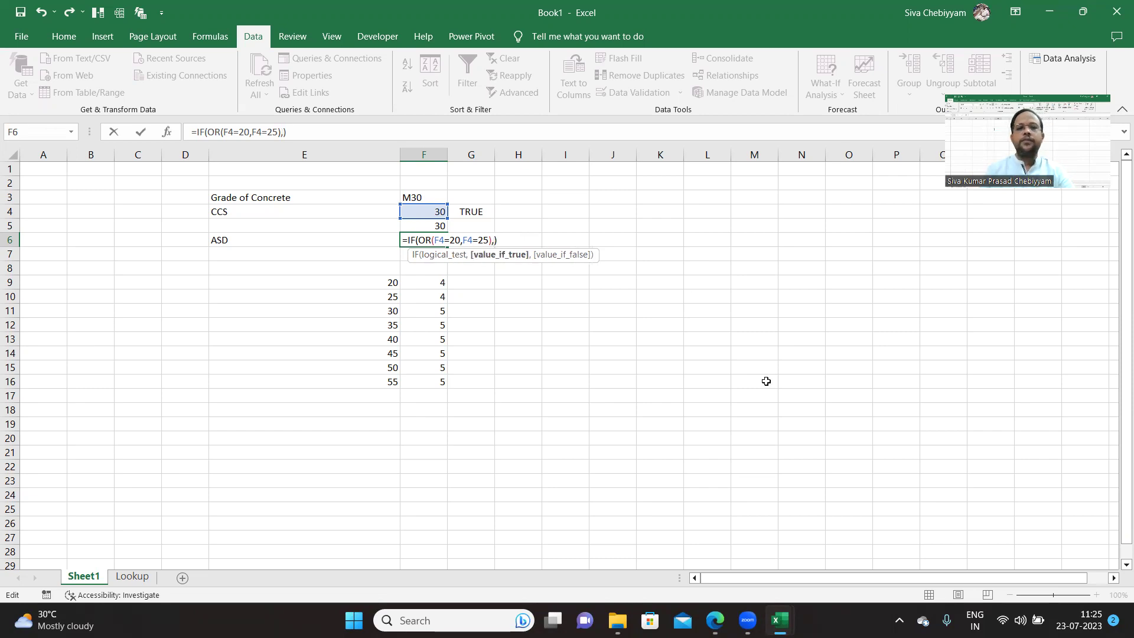
{"action": "type", "text": "4"}
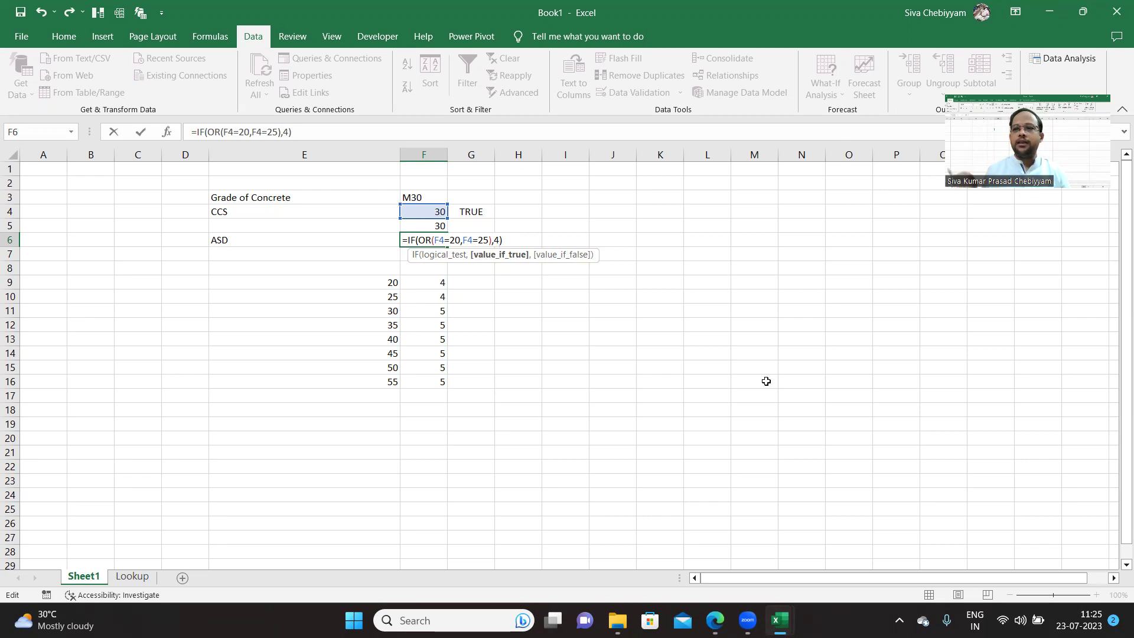
{"action": "type", "text": ",5"}
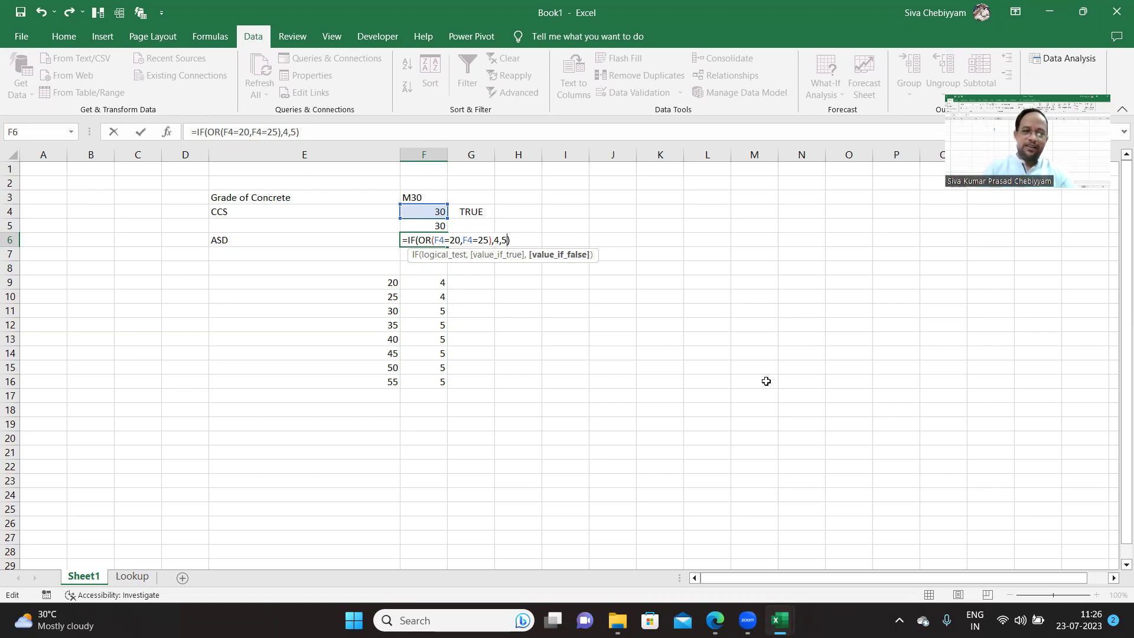
{"action": "key", "text": "Return"}
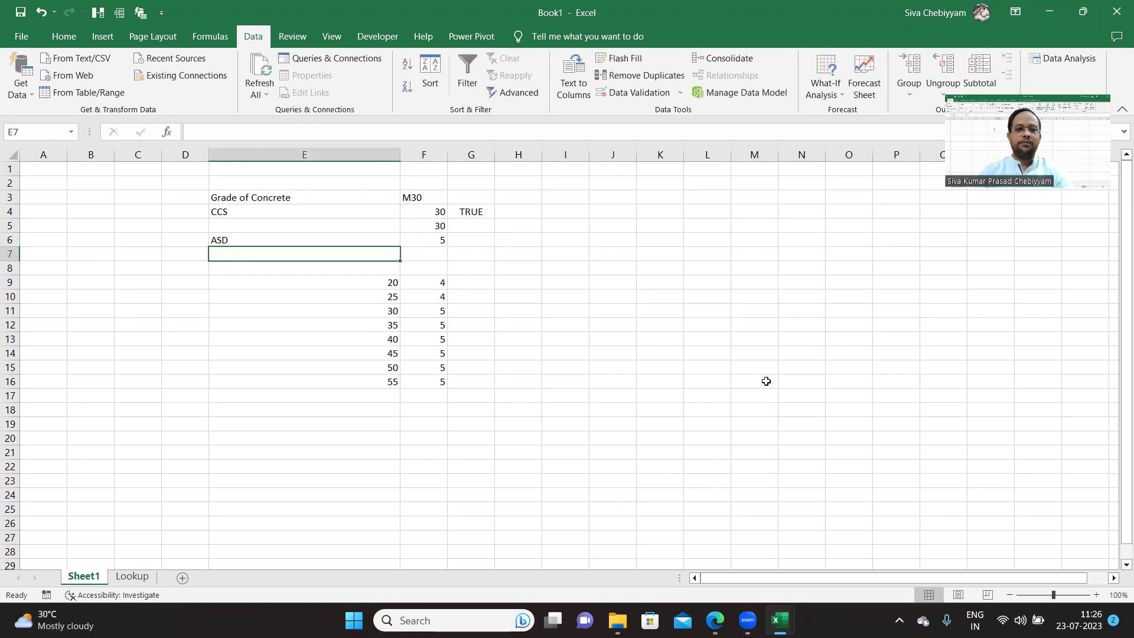
- Switch to the Concrete_Mix_Design1 workbook and examine the assumed standard deviation formula in E11 of the Design sheet
{"action": "left_click", "coordinate": [374, 307]}
{"action": "left_click", "coordinate": [431, 314]}
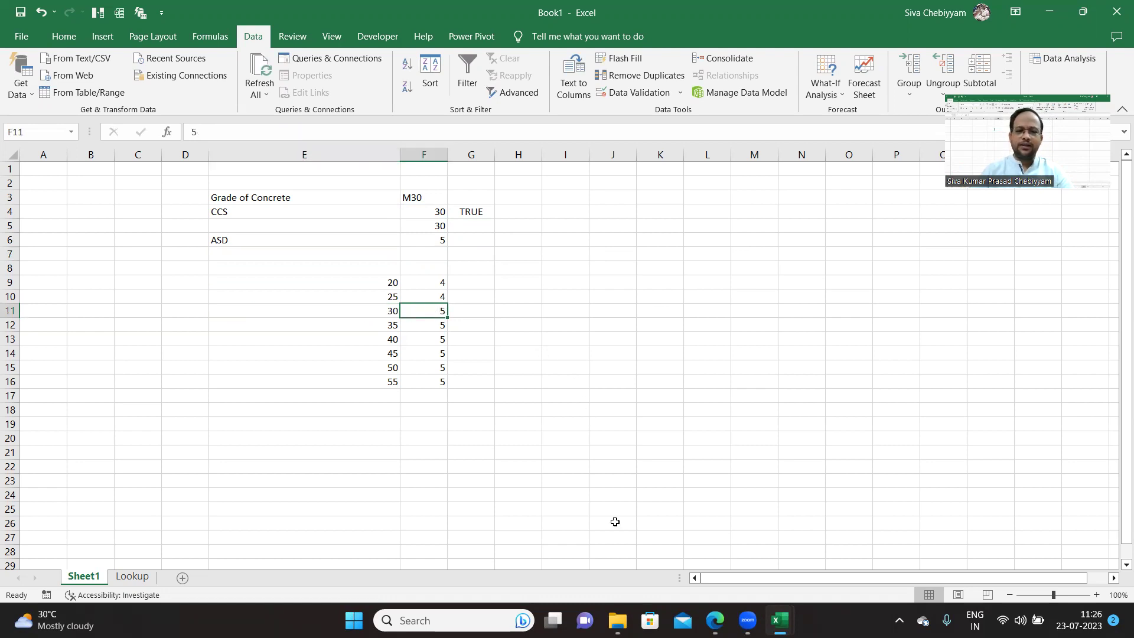
{"action": "mouse_move", "coordinate": [617, 620]}
{"action": "mouse_move", "coordinate": [780, 620]}
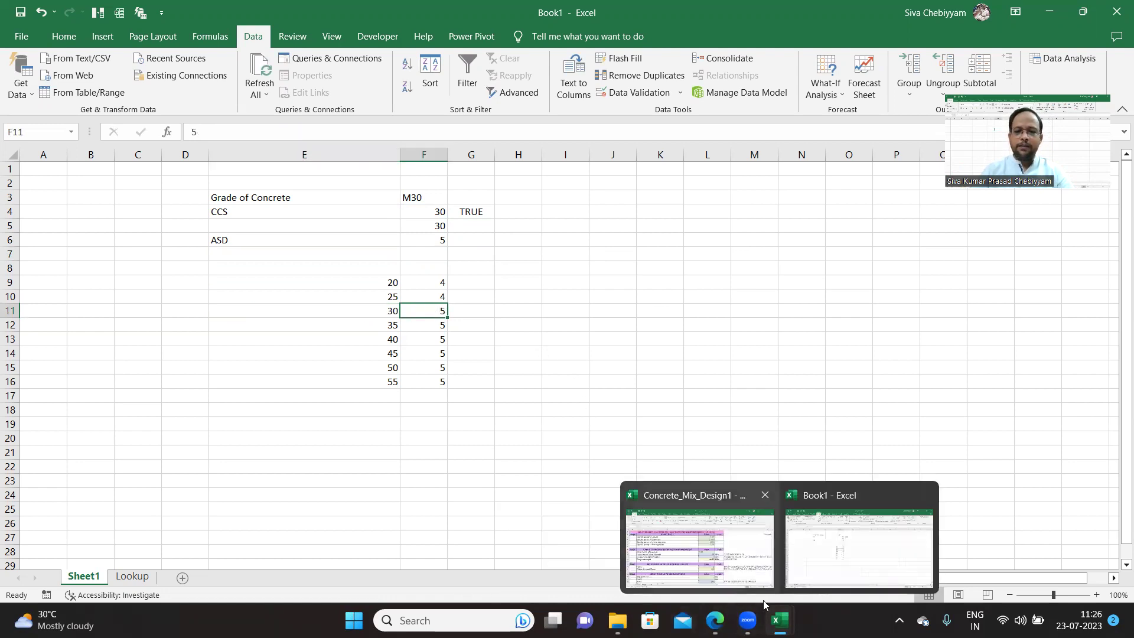
{"action": "left_click", "coordinate": [685, 532]}
{"action": "left_click", "coordinate": [826, 349]}
{"action": "left_click", "coordinate": [823, 368]}
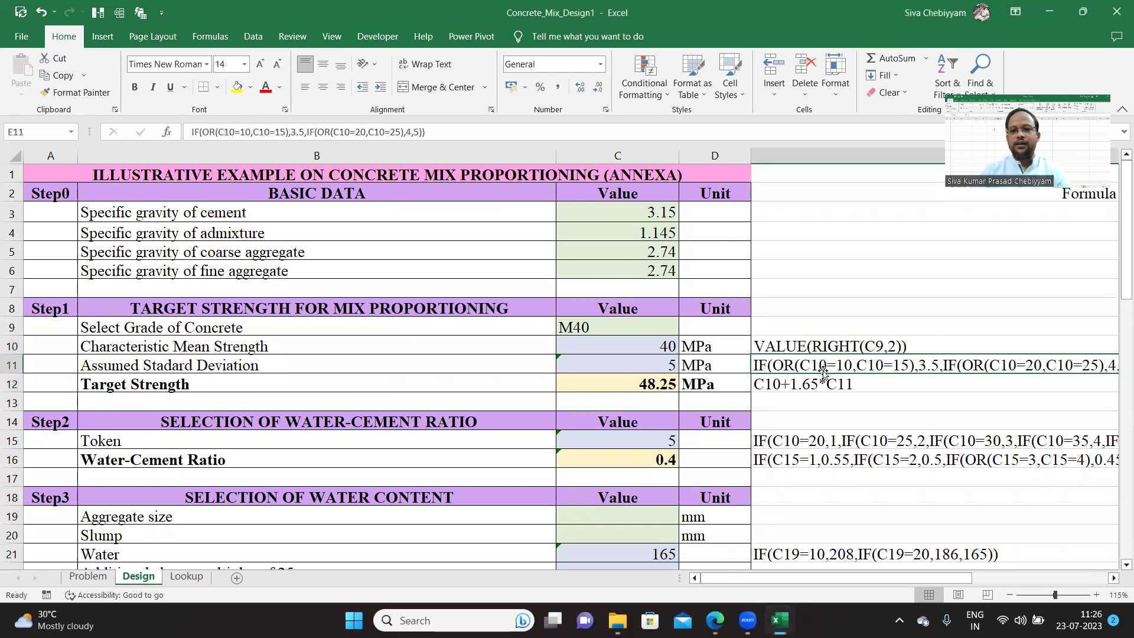